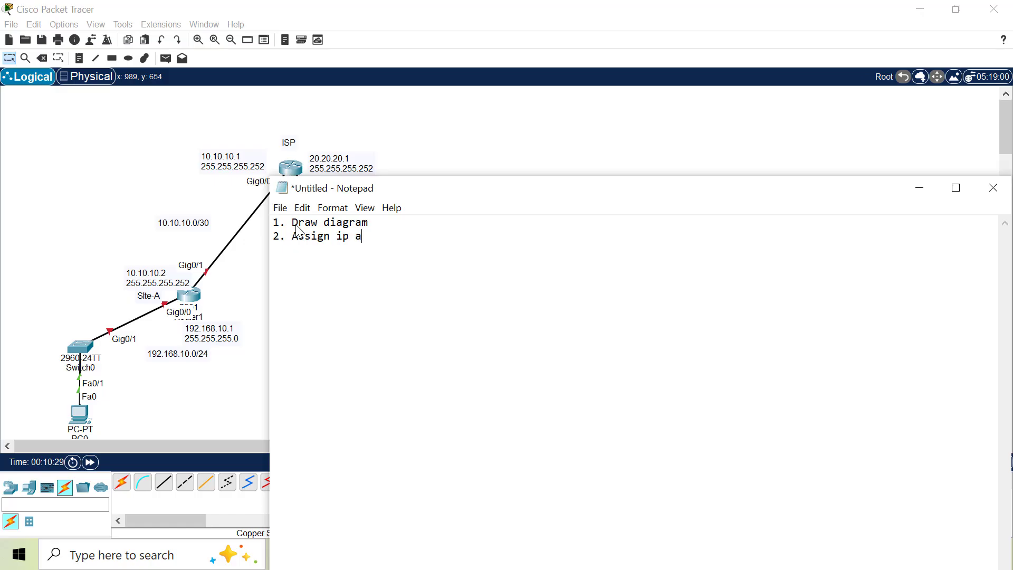
Complete the second line of the Notepad task list as "Assign ip all interface".
text(interface)
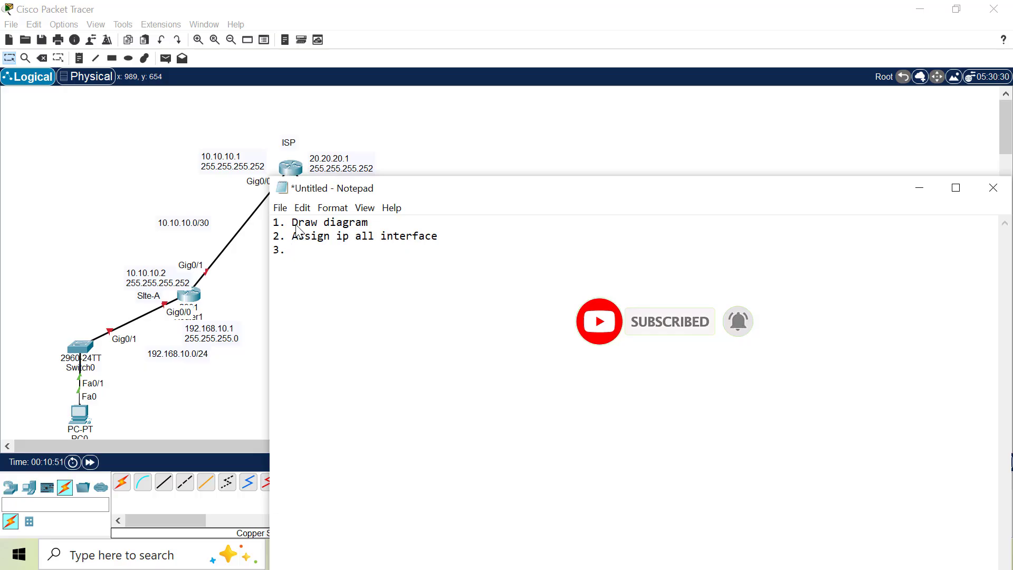
text(crea)
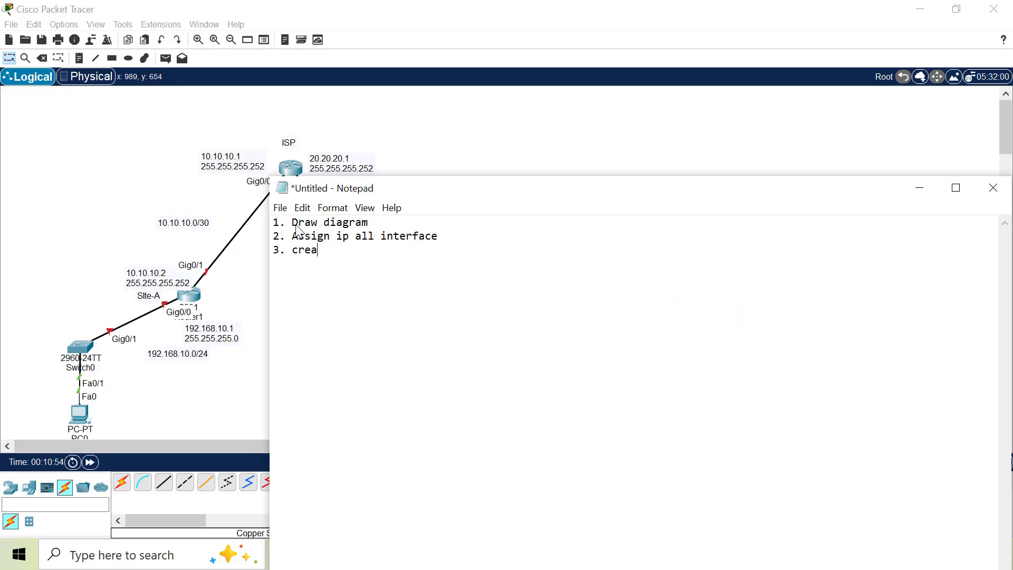
text(ting)
key(BackSpace)
key(BackSpace)
key(BackSpace)
key(BackSpace)
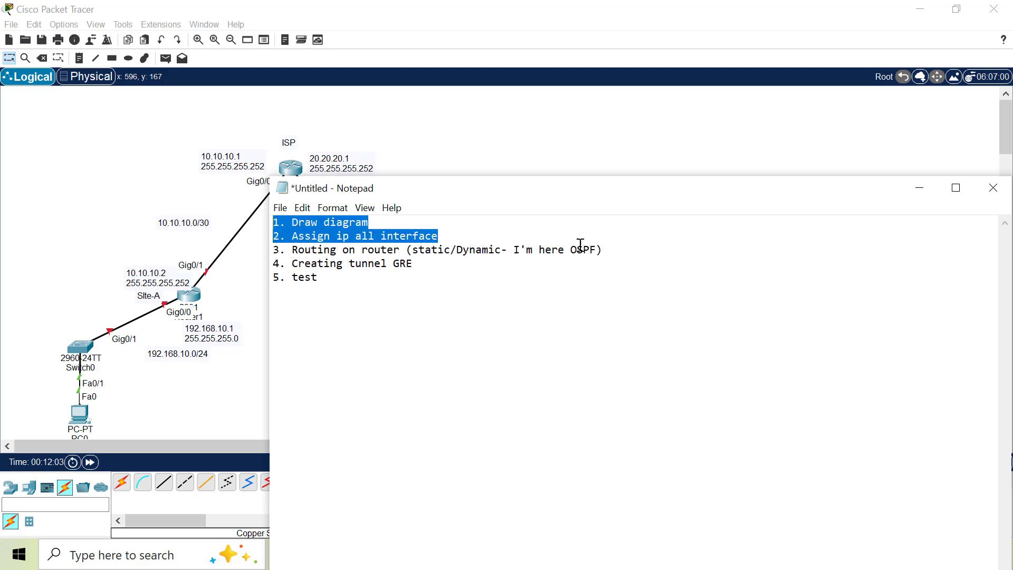
Review the routing and IP assignment items in the task list, and minimize Notepad to return to Cisco Packet Tracer.
drag(601, 249, 280, 248)
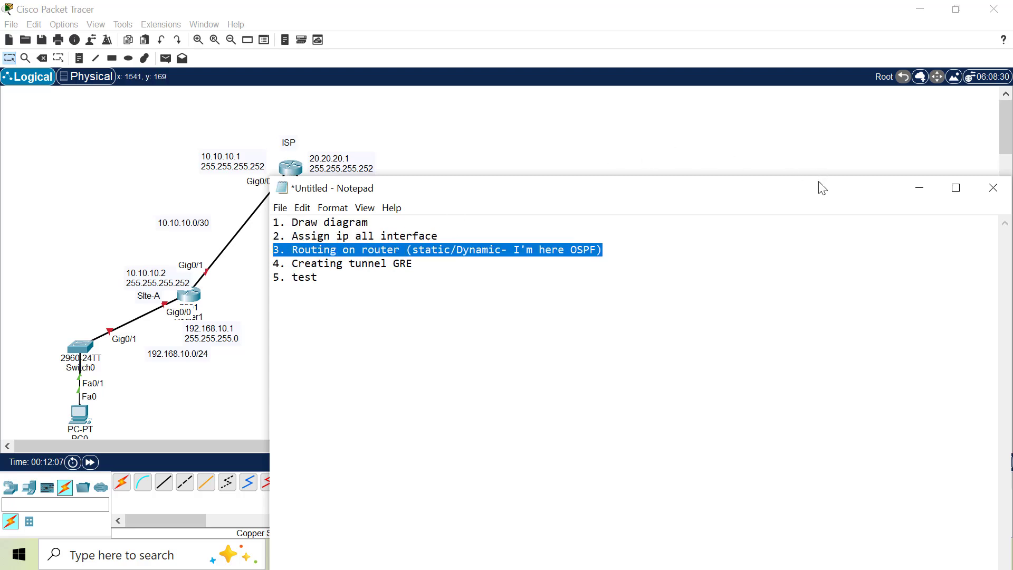
click(553, 220)
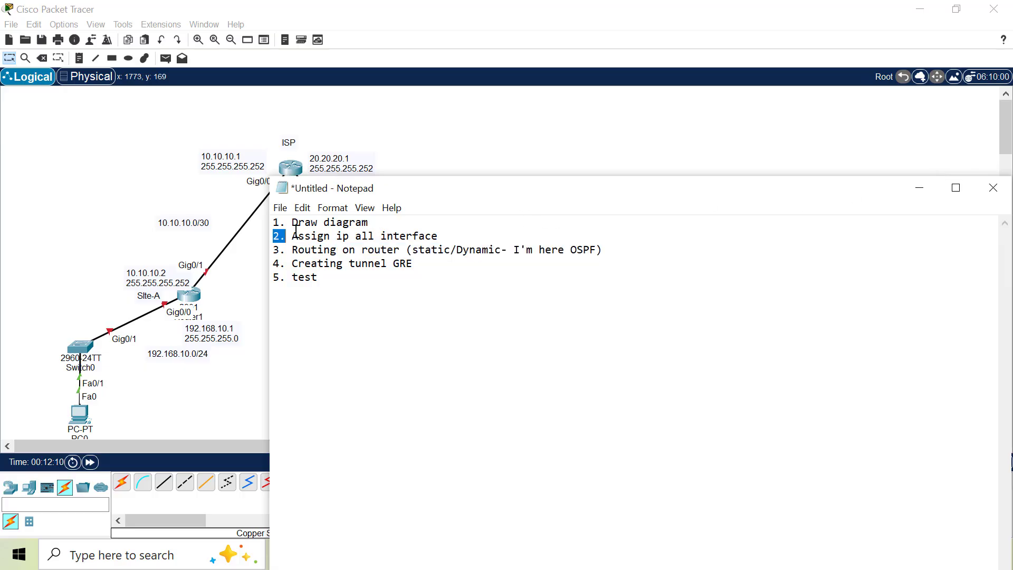
click(274, 236)
click(919, 188)
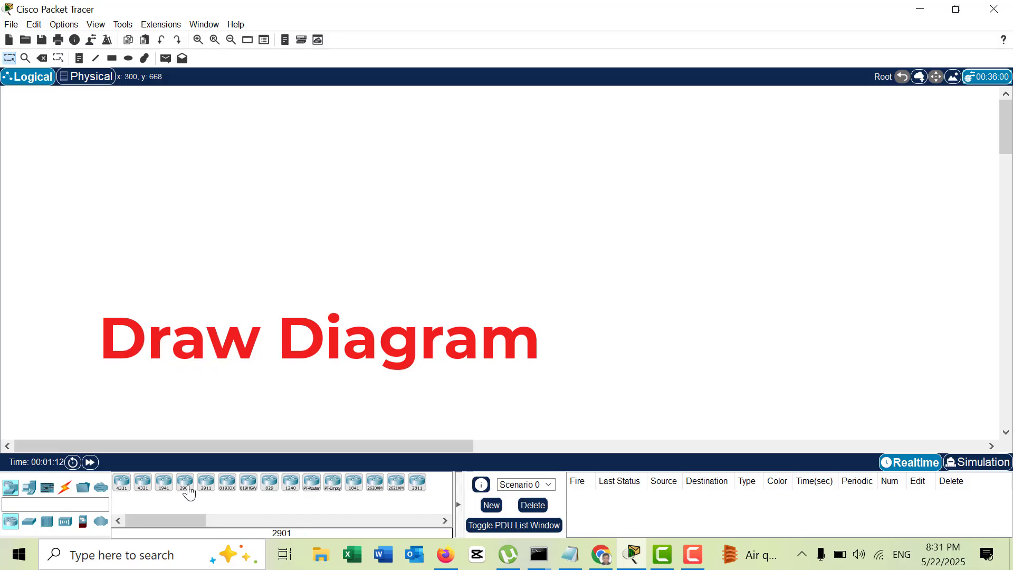
Place three 2901 routers in a triangle, Router0 above and Router1 and Router2 below on either side.
click(185, 484)
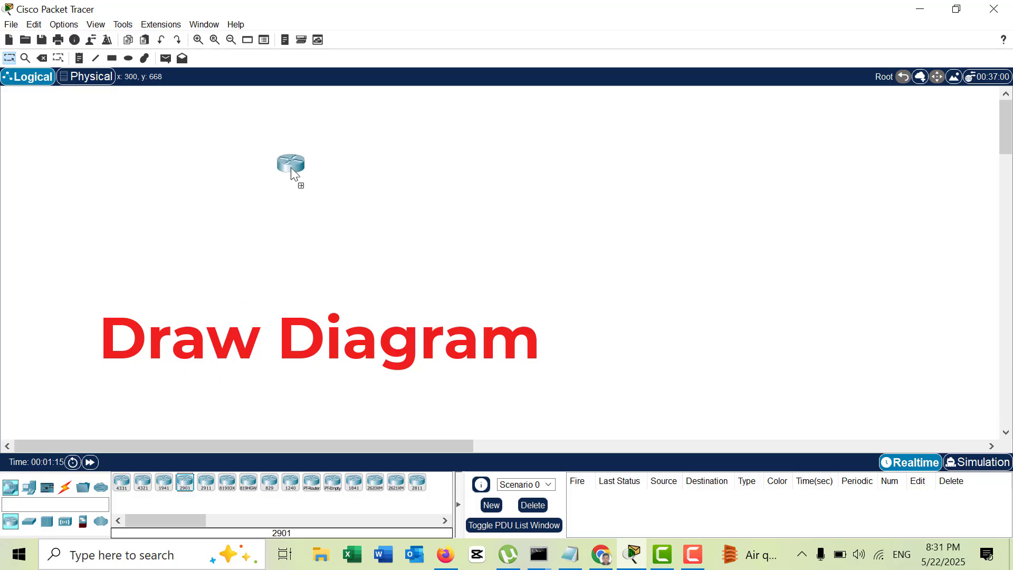
click(290, 168)
click(186, 484)
click(182, 330)
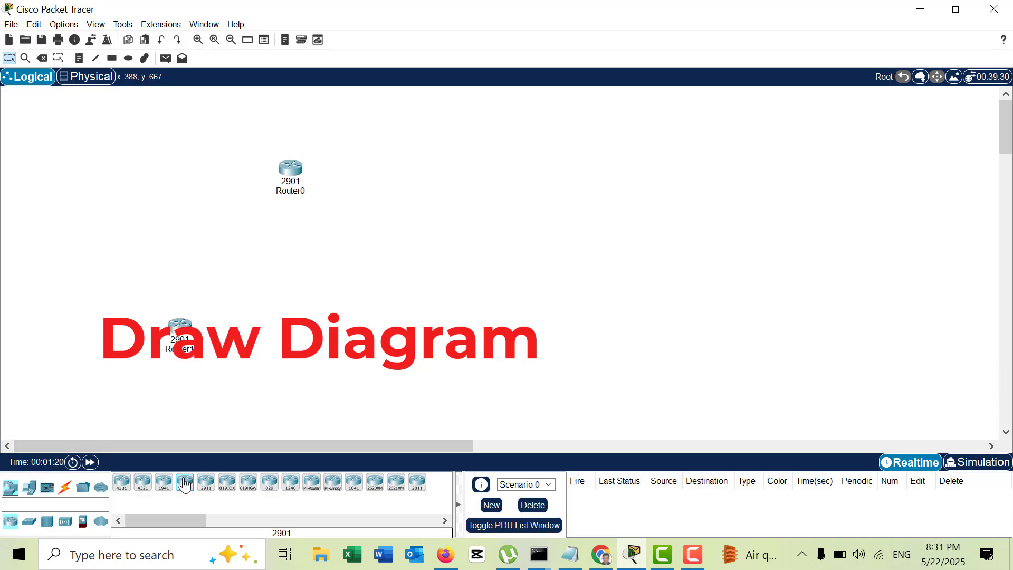
click(398, 330)
drag(399, 332, 391, 302)
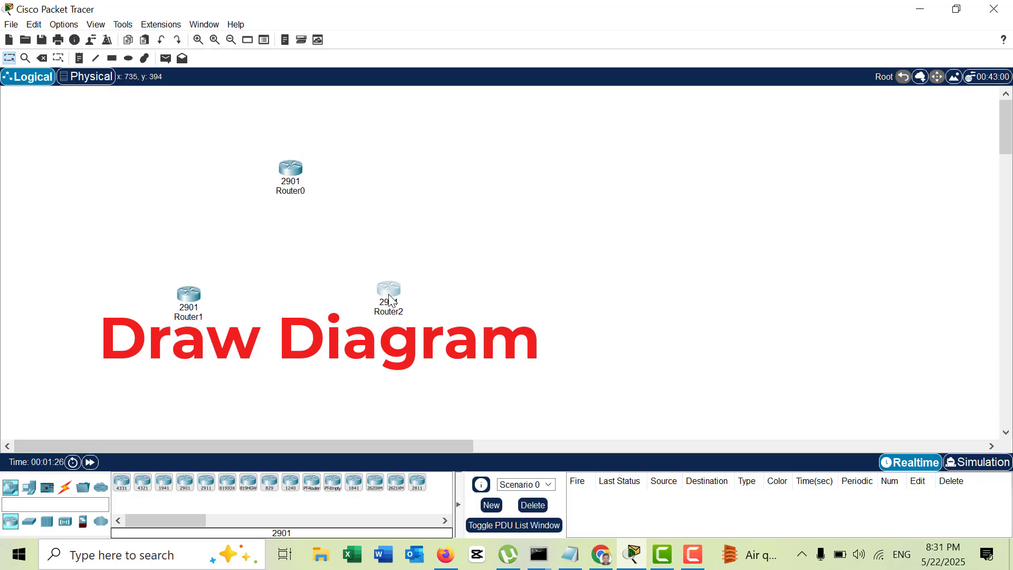
Add two 2960 switches, one outward and below Router1 and the other outward and below Router2.
click(29, 522)
click(122, 482)
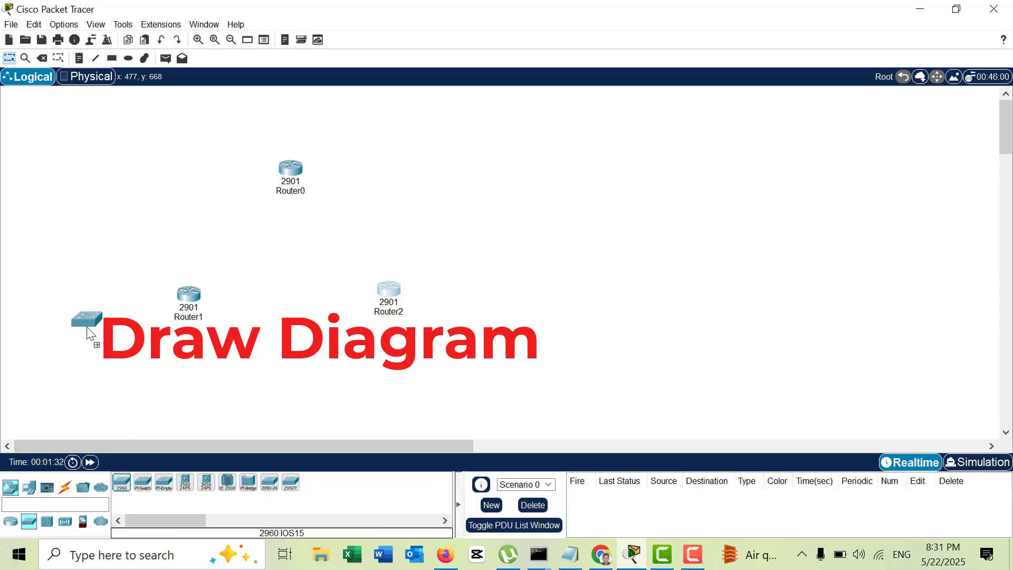
click(80, 347)
click(115, 481)
click(507, 359)
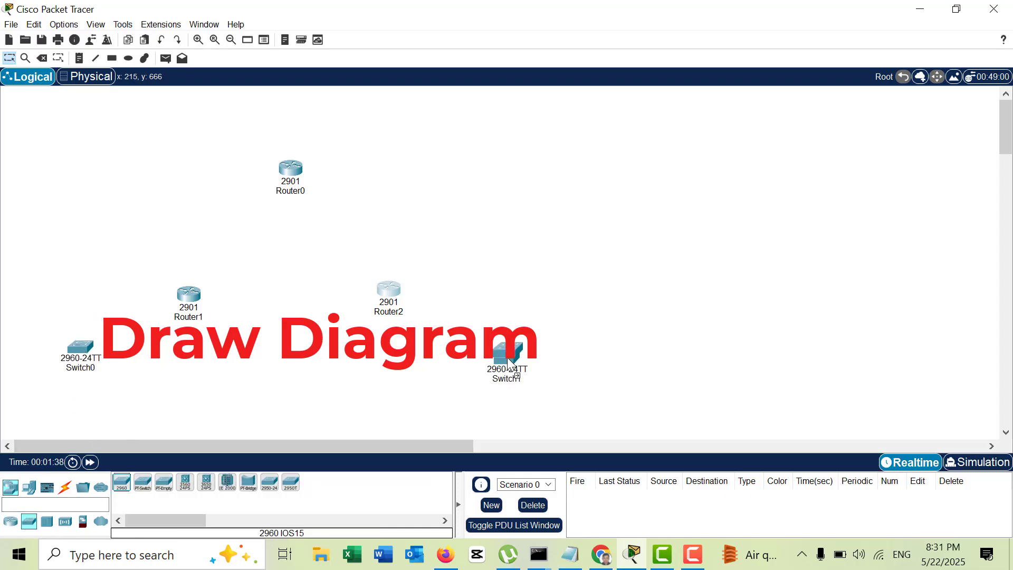
Connect Router1 GigabitEthernet0/0 to Switch0 GigabitEthernet0/1 with a copper straight-through cable.
click(64, 487)
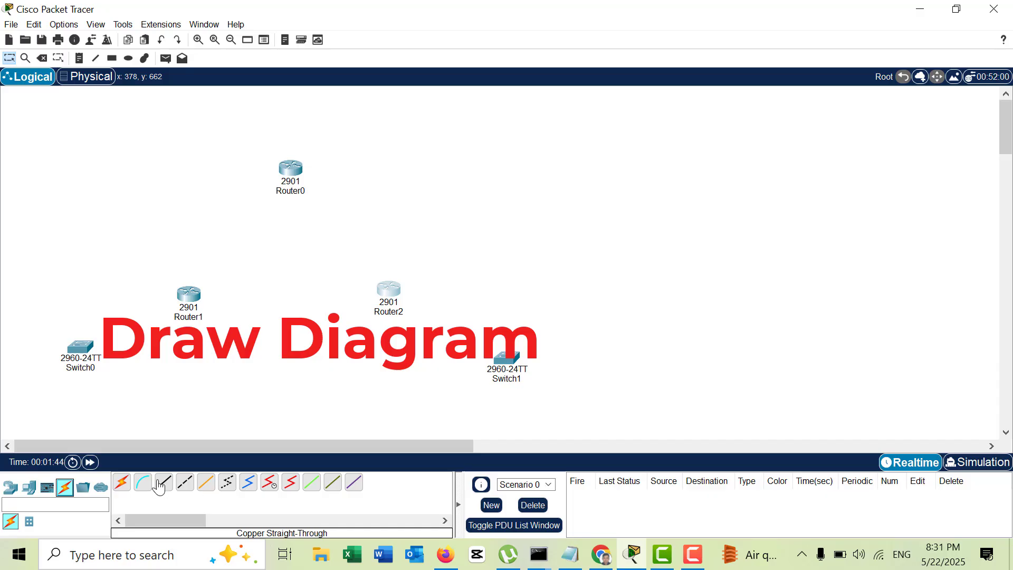
click(163, 481)
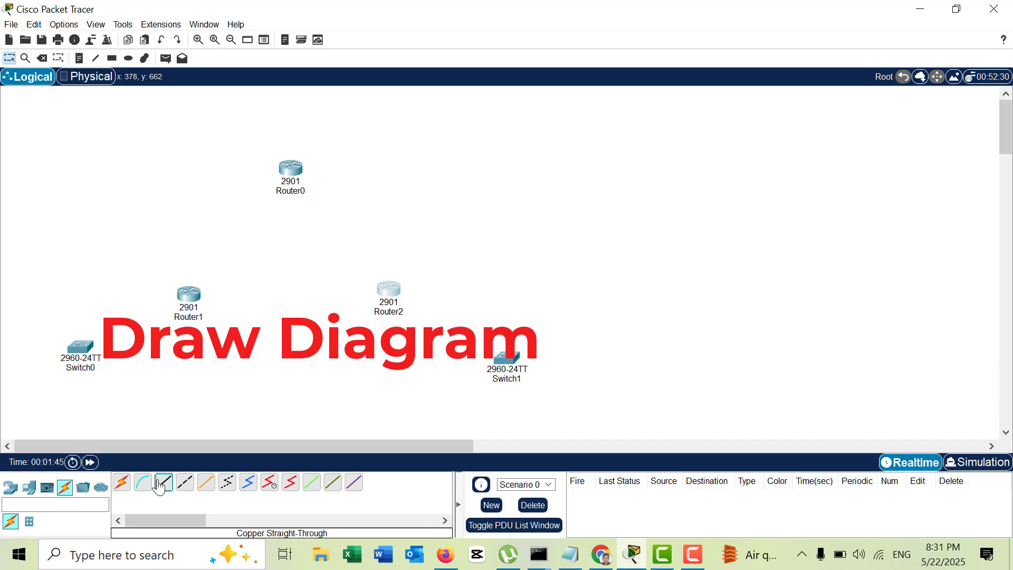
click(188, 293)
click(221, 343)
click(89, 352)
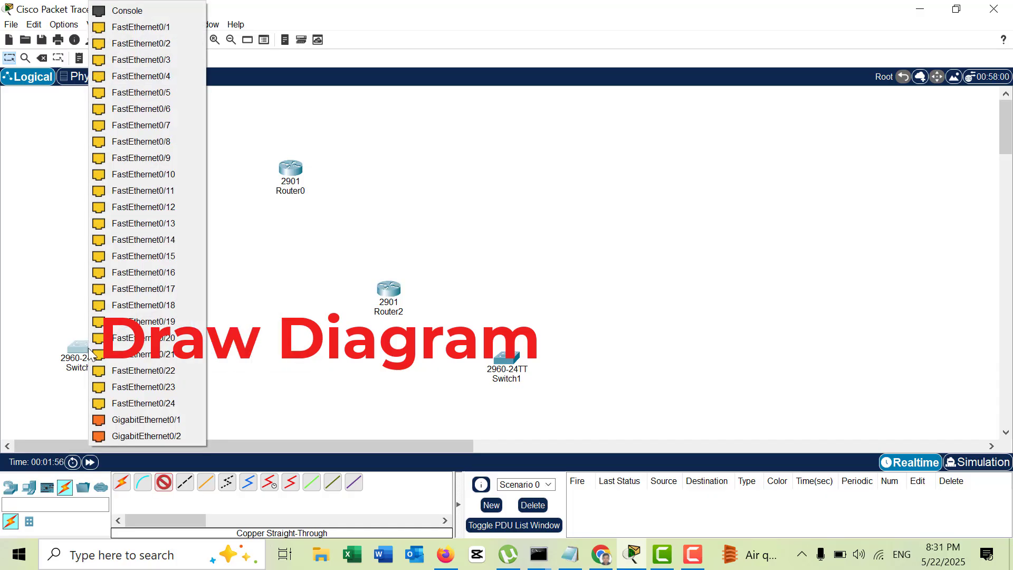
click(154, 419)
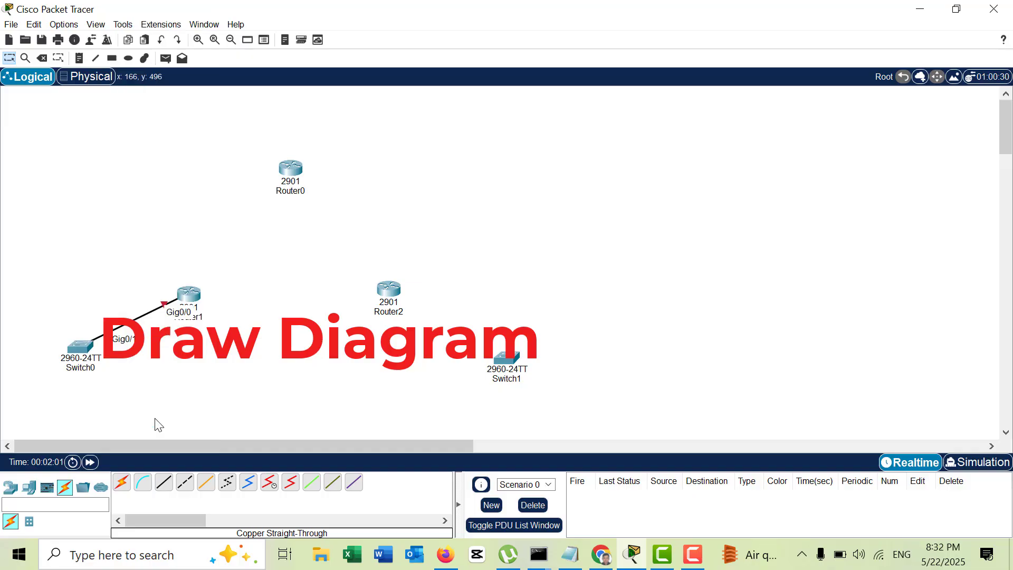
Connect Router1 GigabitEthernet0/1 to Router0 GigabitEthernet0/0 with a copper straight-through cable.
click(163, 482)
click(196, 293)
click(265, 333)
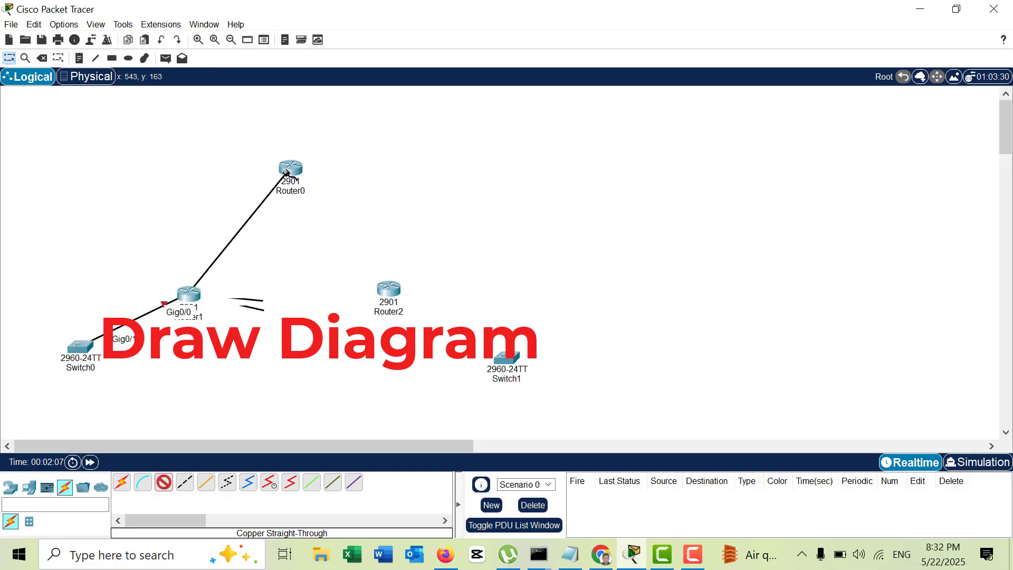
click(286, 172)
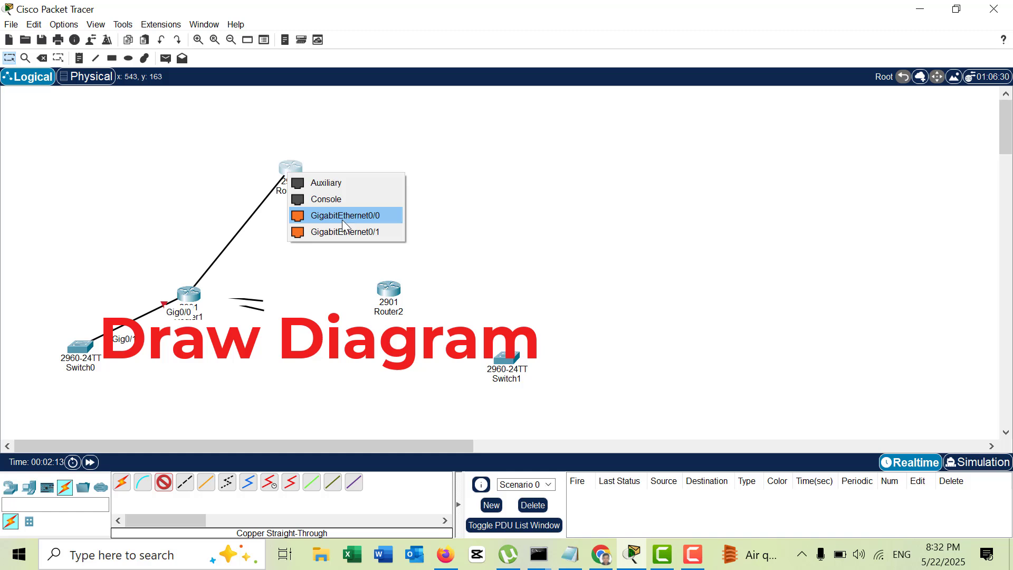
click(340, 216)
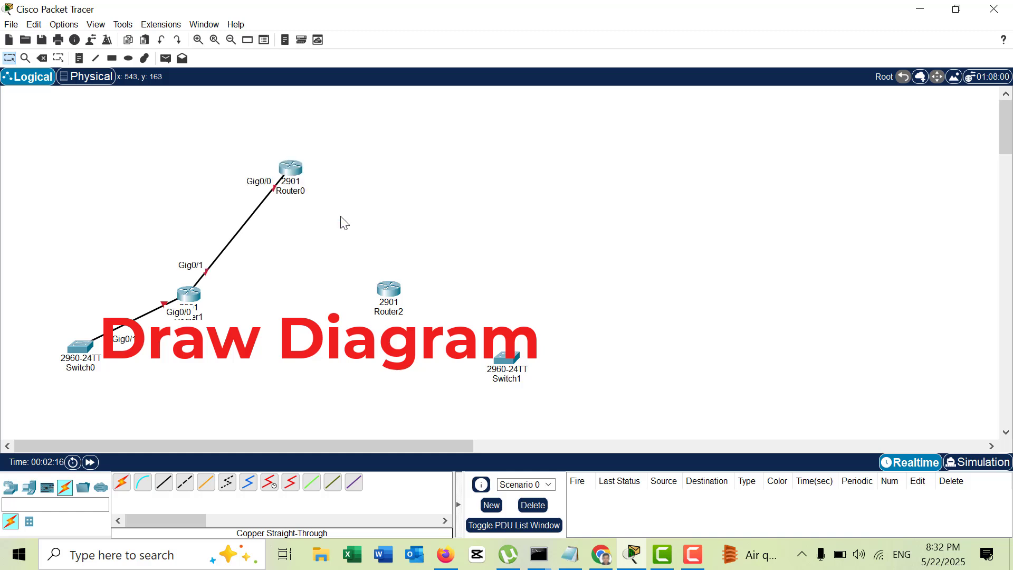
Connect Router2 GigabitEthernet0/0 to Switch1 GigabitEthernet0/1 with a copper straight-through cable.
click(163, 482)
click(402, 313)
click(449, 337)
click(507, 360)
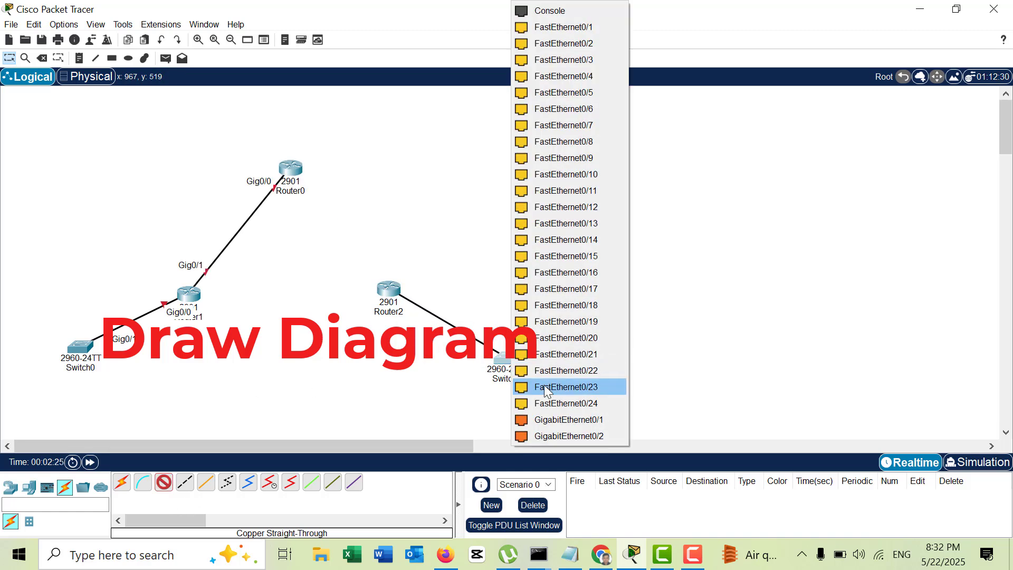
click(570, 422)
Connect Router0 GigabitEthernet0/1 to Router2 GigabitEthernet0/1 with a copper straight-through cable.
click(162, 483)
click(291, 170)
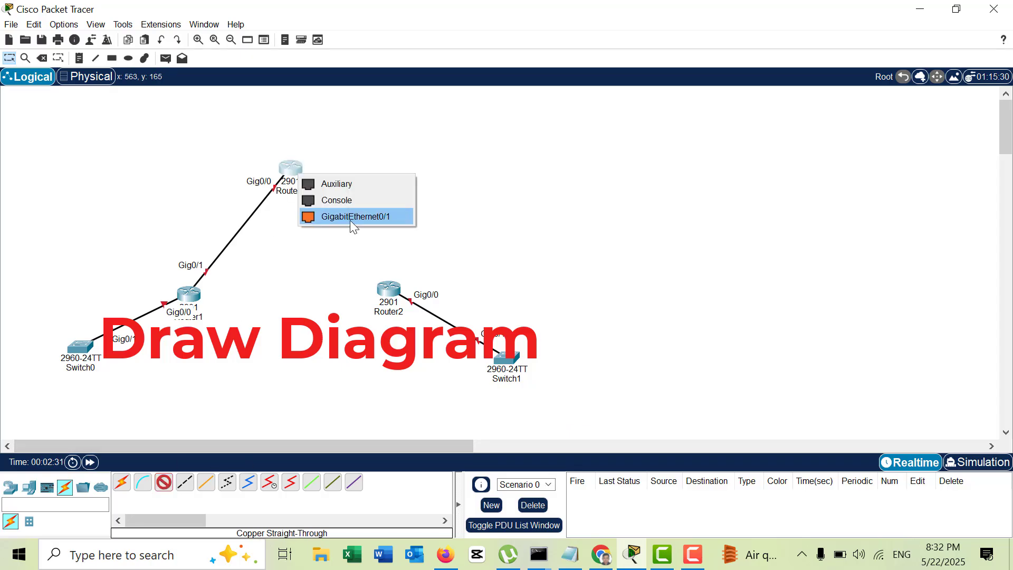
click(340, 217)
click(381, 285)
click(401, 311)
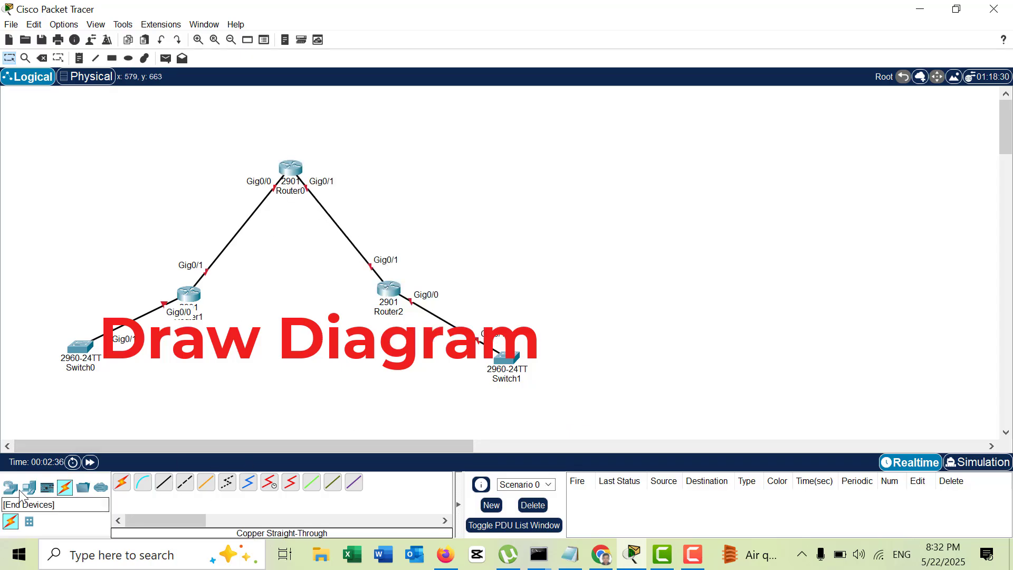
Add two PC-PT end devices, one below Switch0 and one outward and below Switch1.
click(11, 486)
click(29, 486)
click(121, 482)
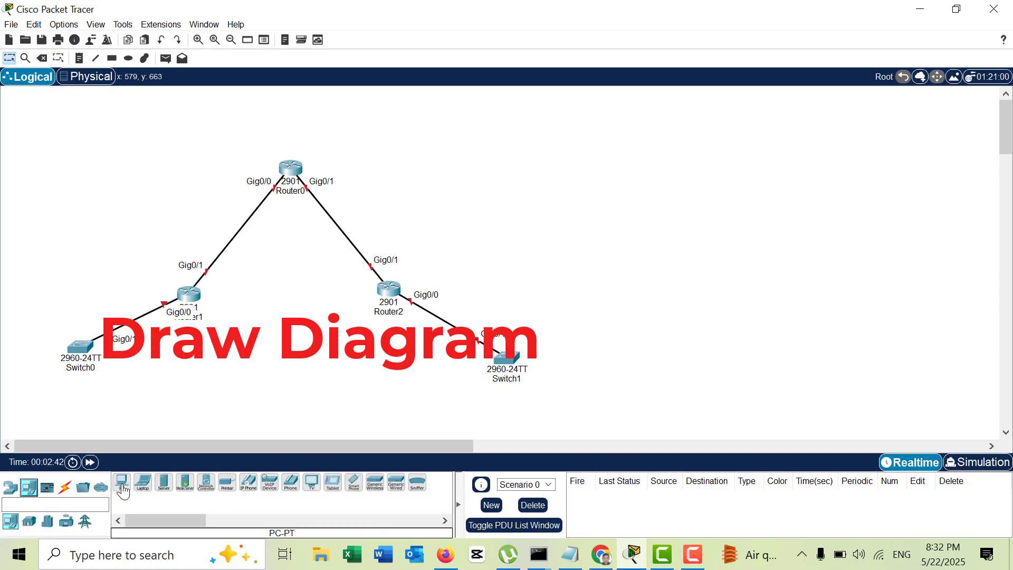
click(84, 419)
click(122, 482)
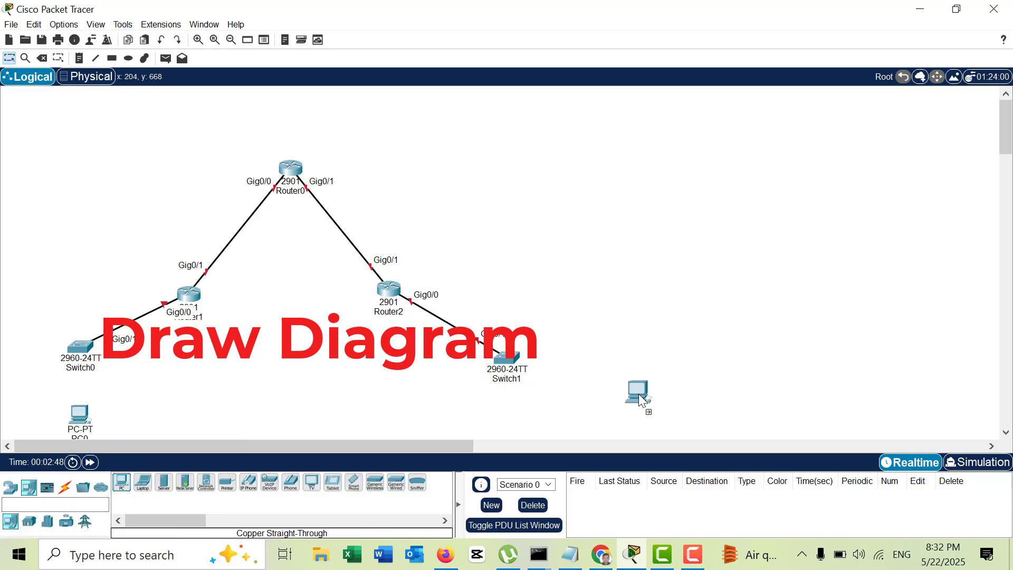
click(624, 400)
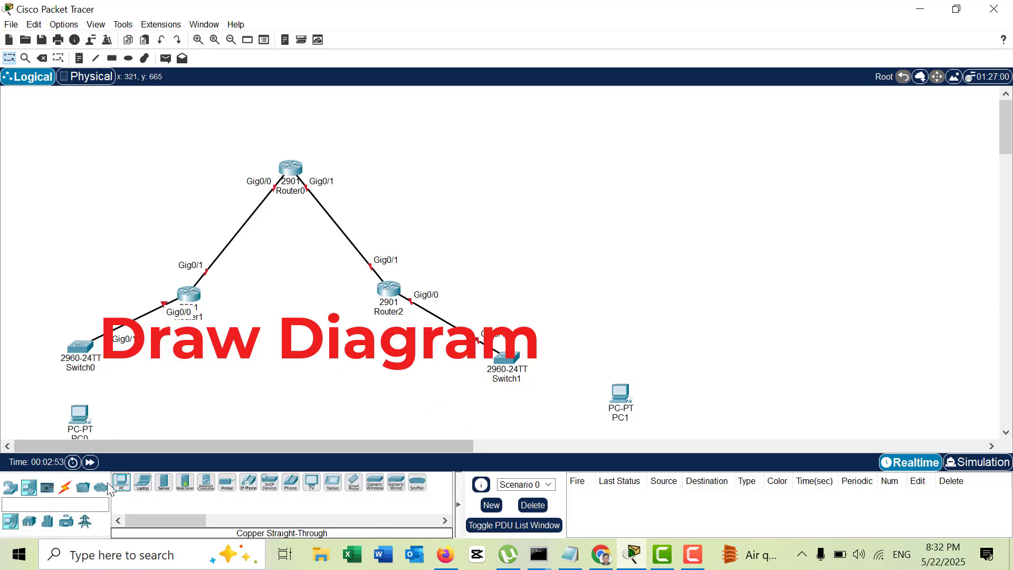
Connect Switch1 FastEthernet0/1 to PC1 FastEthernet0 with a copper straight-through cable.
click(65, 486)
click(163, 482)
click(506, 359)
click(565, 27)
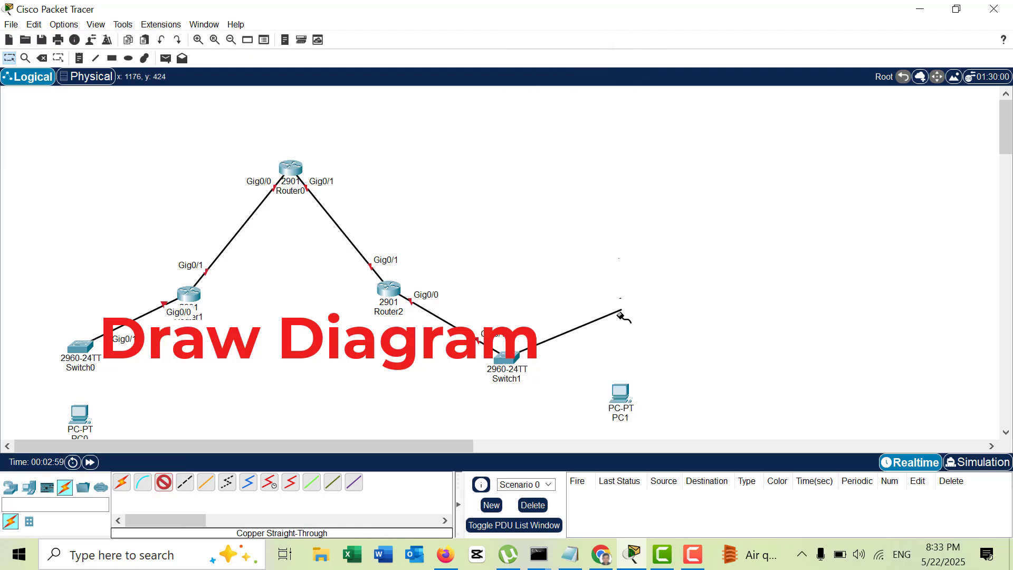
click(620, 393)
click(670, 454)
Connect Switch0 FastEthernet0/1 to PC0 FastEthernet0 with a copper straight-through cable.
click(170, 488)
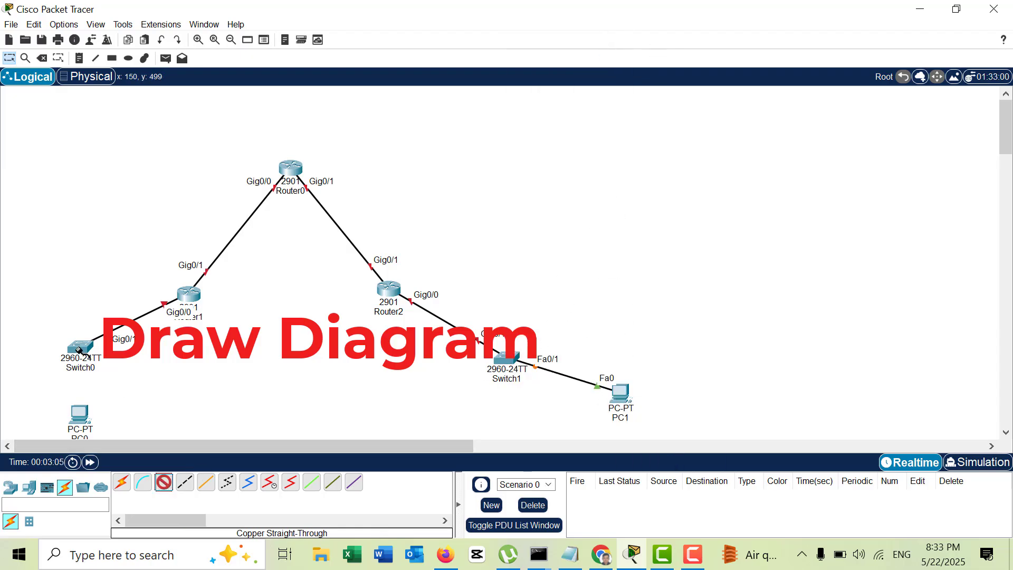
click(80, 348)
click(143, 41)
click(79, 416)
click(129, 476)
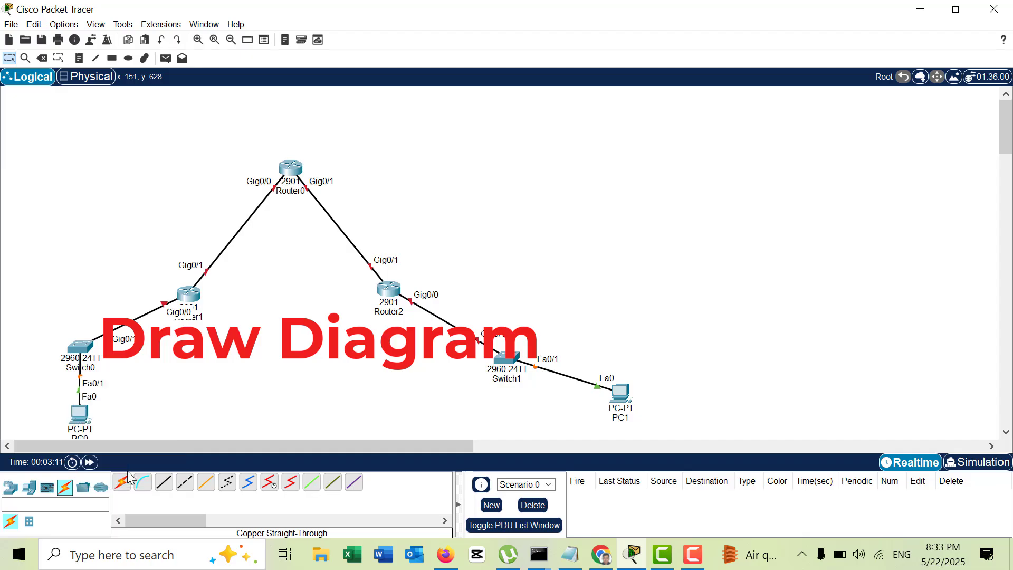
Add text notes "ISP" just above Router0, "SIte-a" beside Router1 and "Site-B" beside Router2.
click(79, 58)
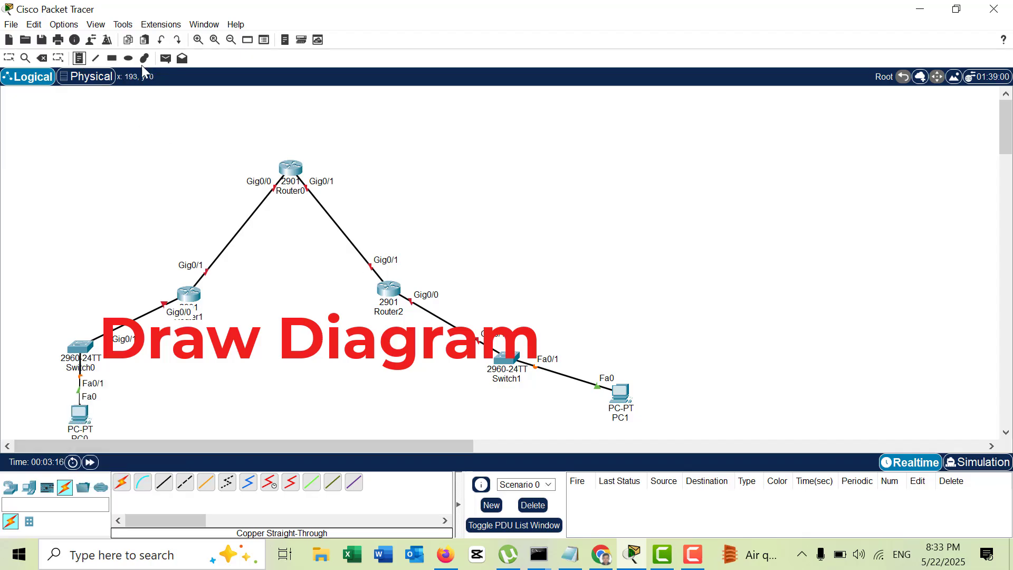
click(278, 133)
text(ISP)
click(493, 142)
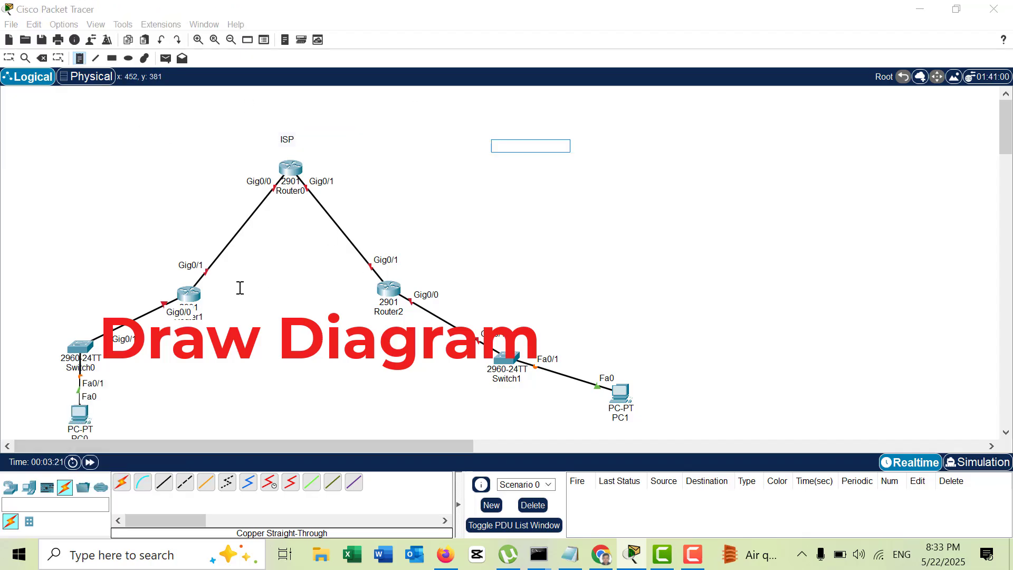
click(113, 276)
text(H)
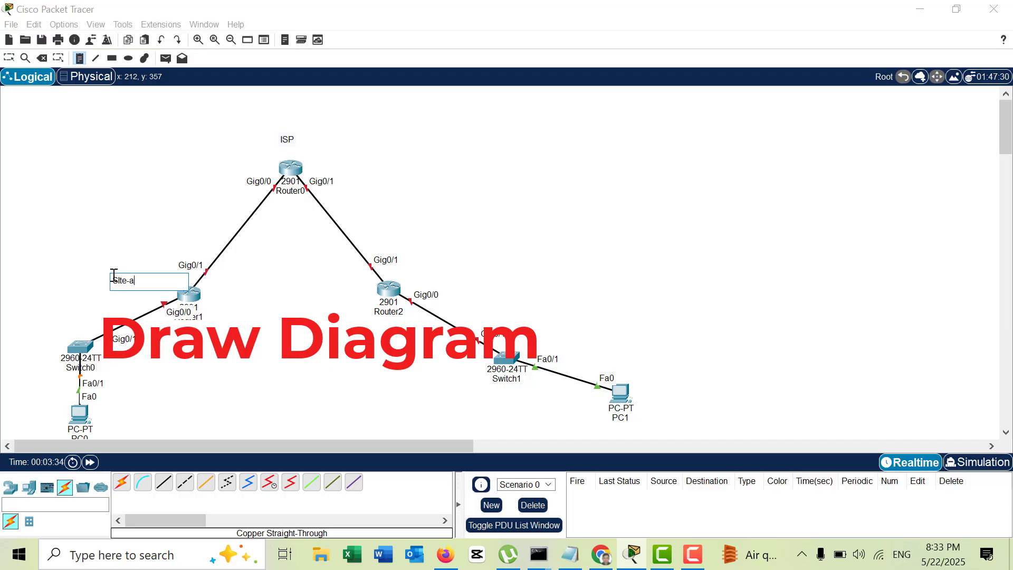
click(428, 271)
text(Site-B)
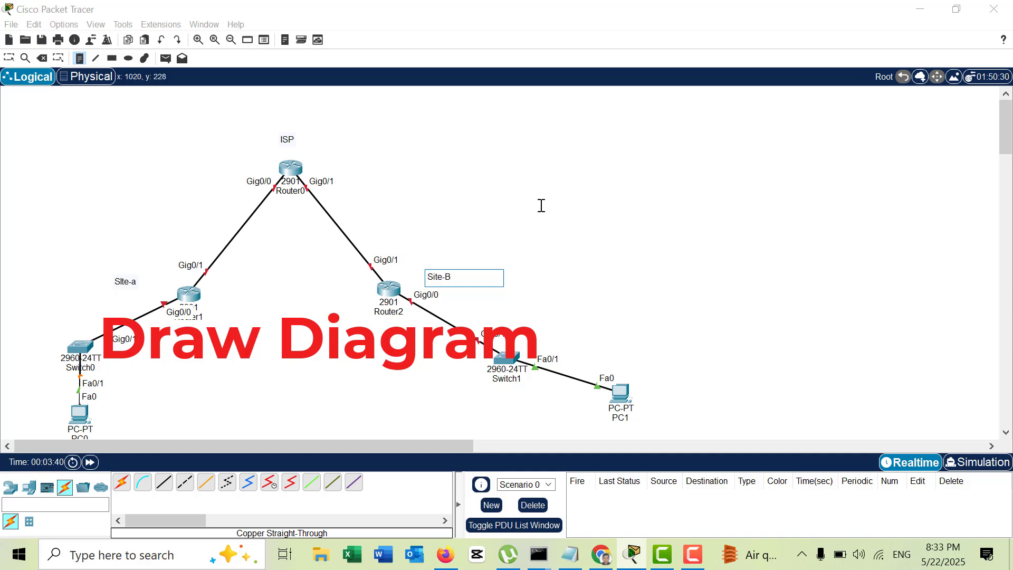
click(537, 207)
click(9, 58)
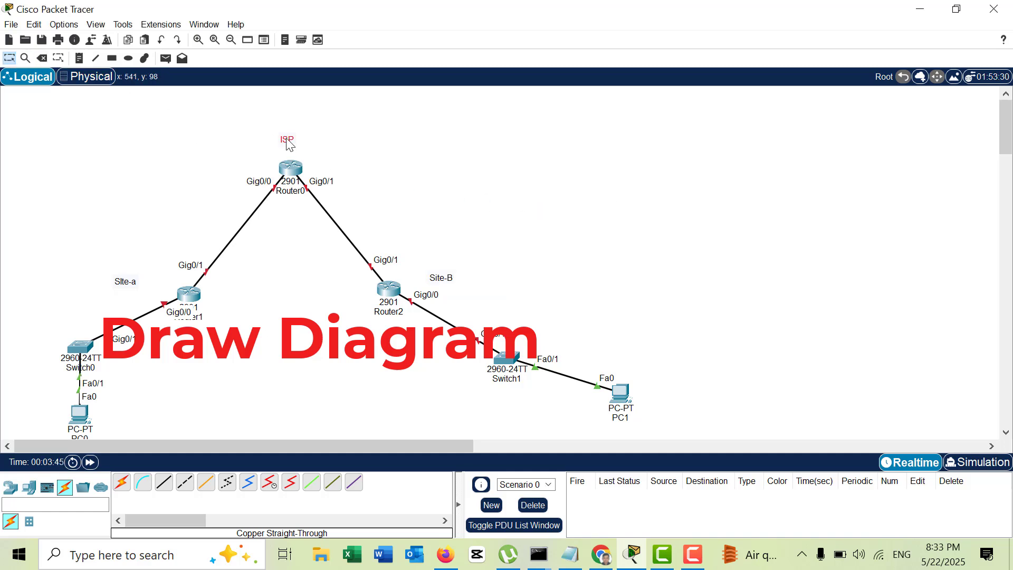
drag(285, 138, 288, 142)
Add the network note "10.10.10.0/30" beside the link between Router1 and Router0.
click(79, 58)
click(360, 213)
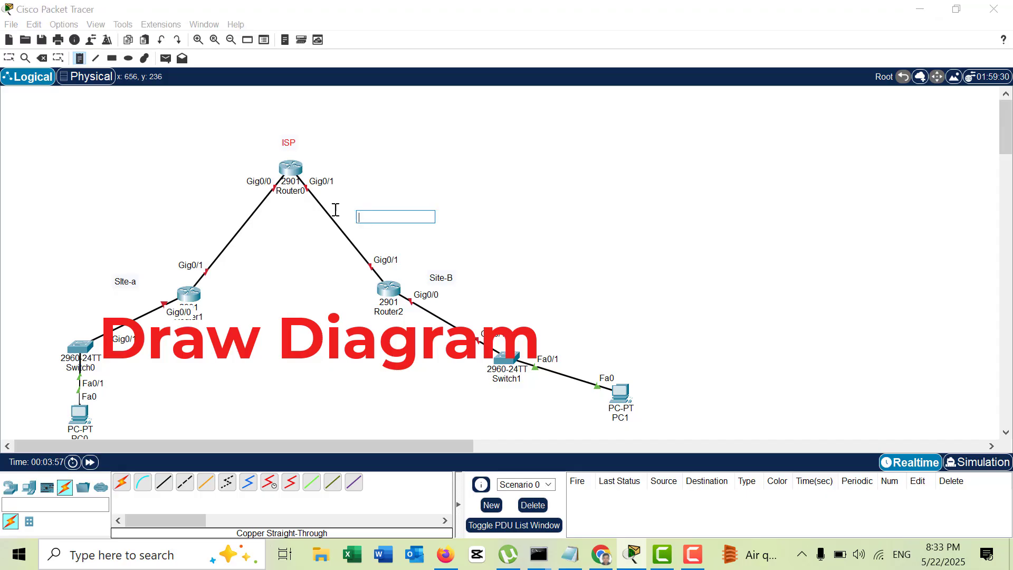
click(135, 225)
text(10.10.10.0/30)
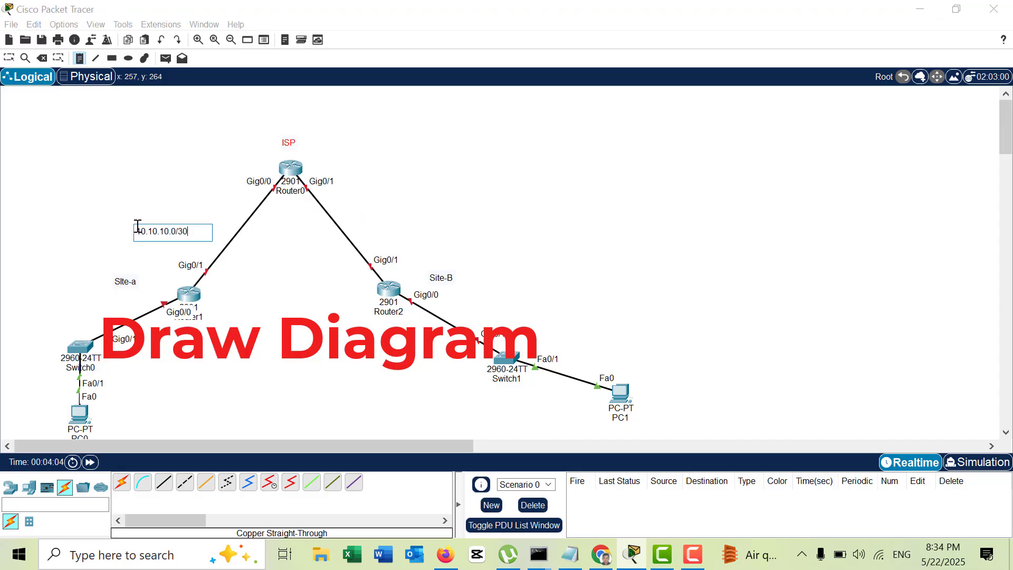
click(125, 199)
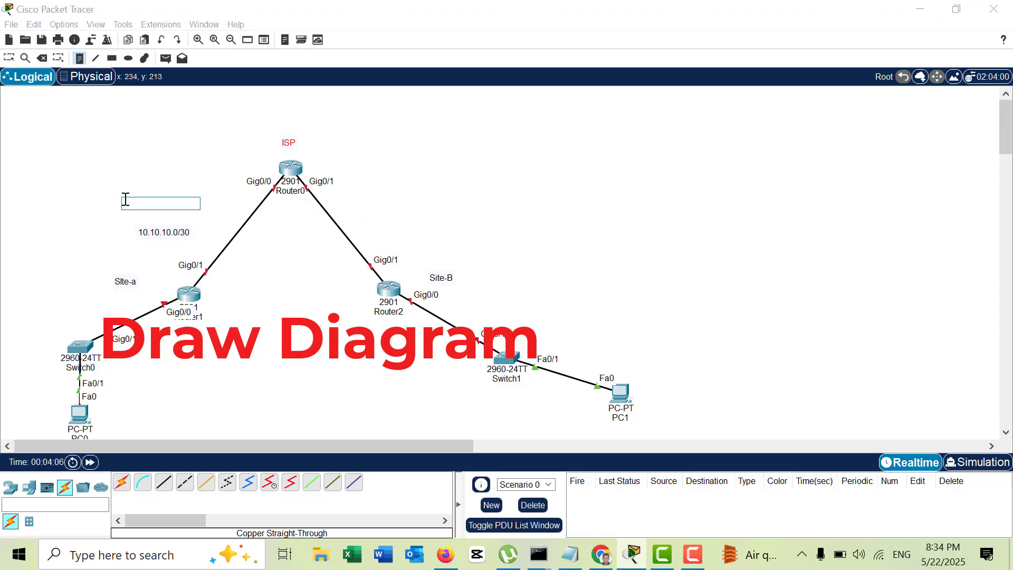
Add the note "10.10.10.1" with "255.255.255.252" on a second line beside Router0's Gig0/0 port.
click(193, 160)
text(10.10.10)
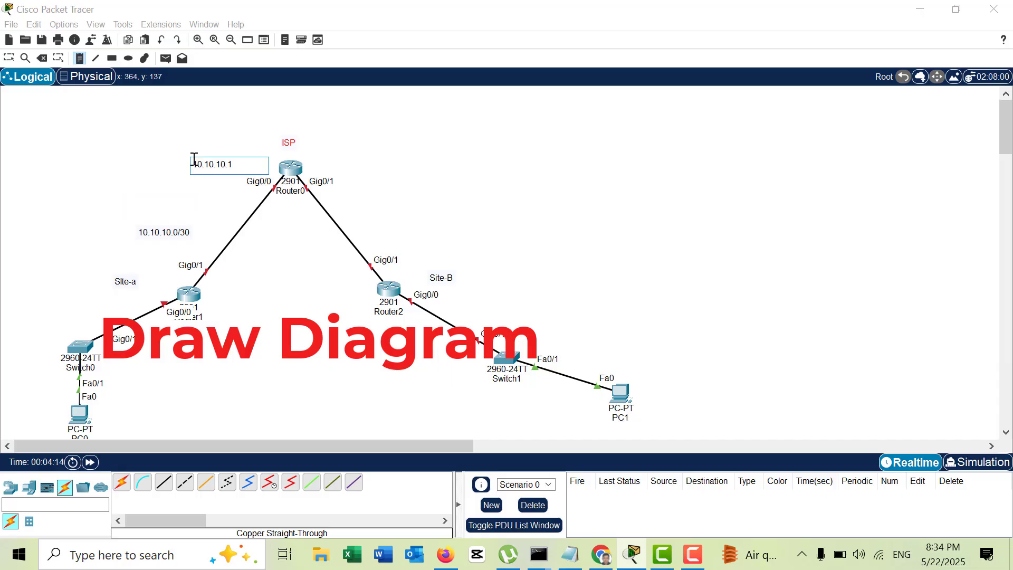
text(.1)
key(Return)
text(255.255.255.252)
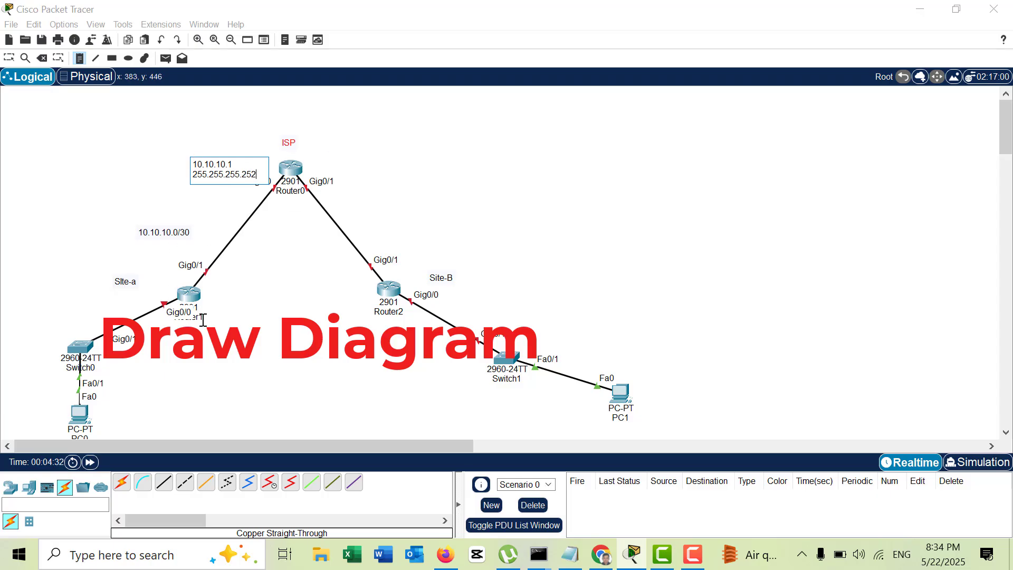
click(151, 329)
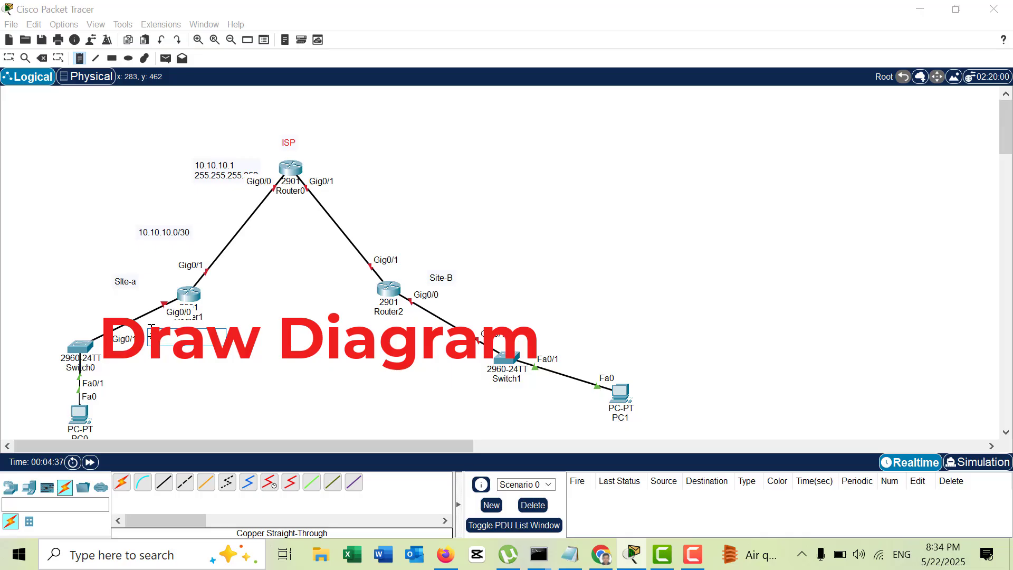
Add the note "10.10.10.2" with "255.255.255.252" on a second line beside Router1's Gig0/1 port.
click(125, 266)
text(10)
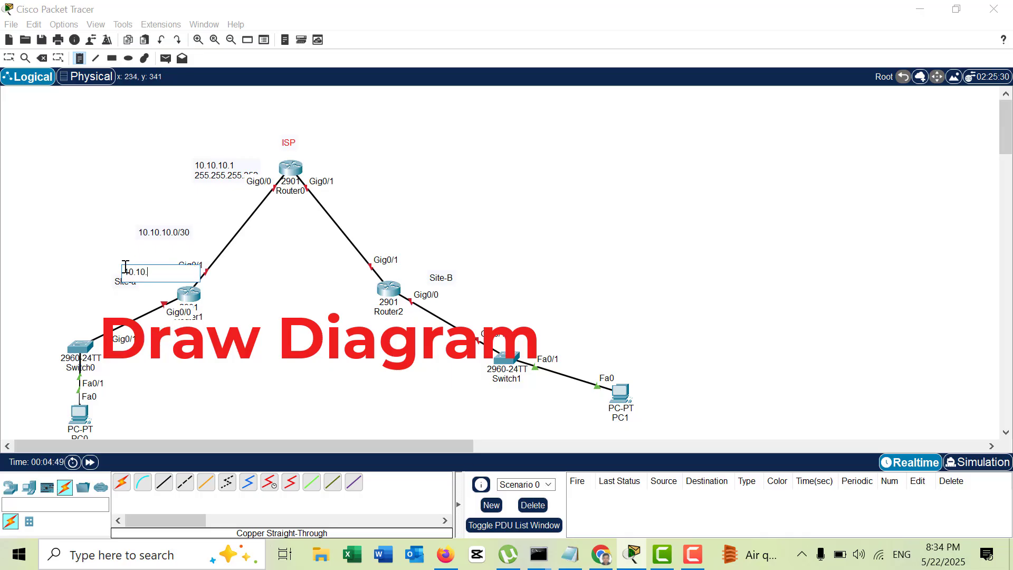
text(.10.10.2)
key(Return)
text(255.255.255.)
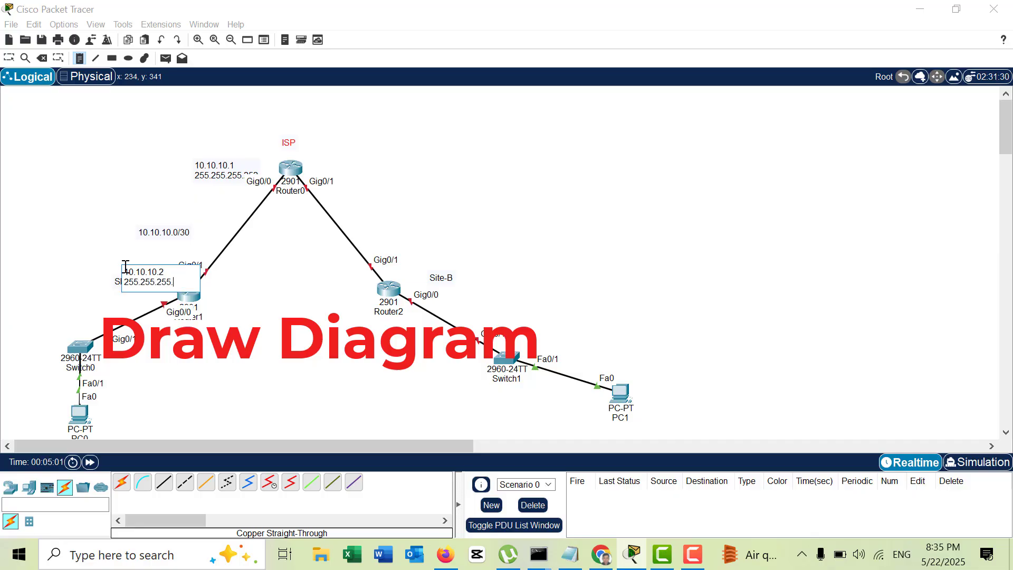
text(252)
Reposition the "SIte-a", "10.10.10.1" and "10.10.10.0/30" notes so they no longer overlap other labels and sit near their devices and link.
click(9, 58)
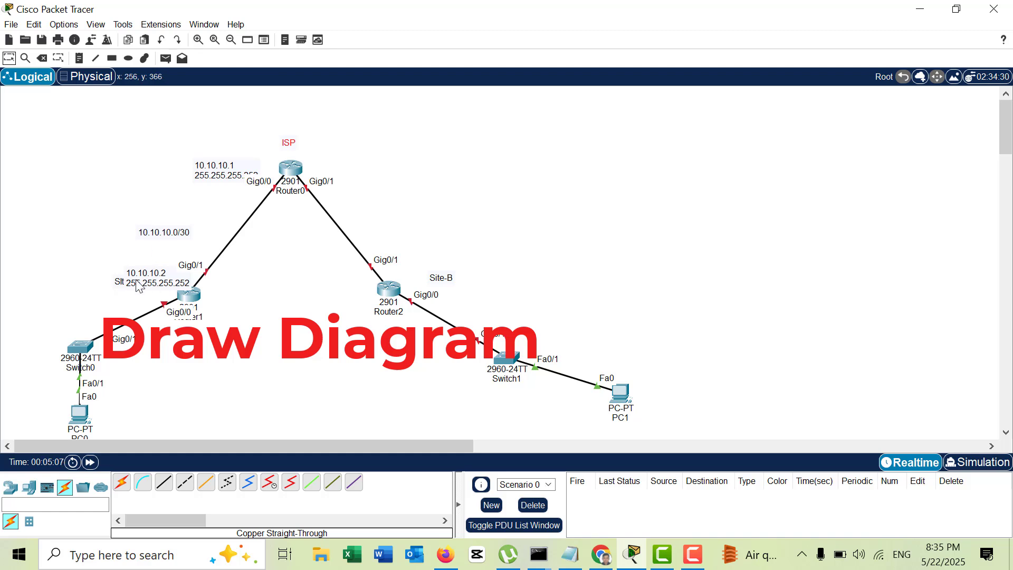
drag(136, 306, 142, 299)
drag(205, 176, 211, 168)
drag(170, 230, 189, 220)
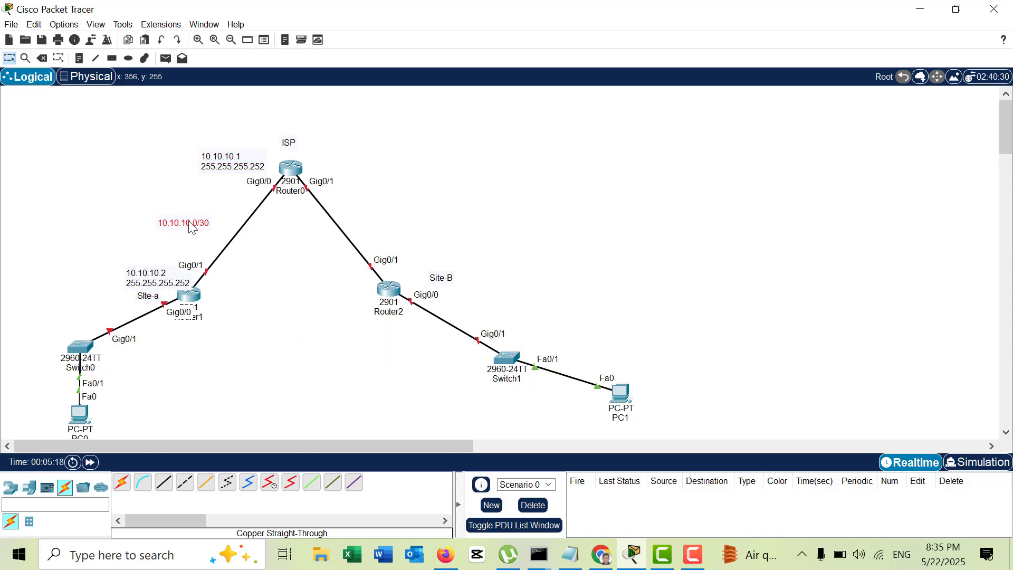
Add the network note "192.168.10.0/24" beside the link between Router1 and Switch0.
click(79, 58)
click(147, 348)
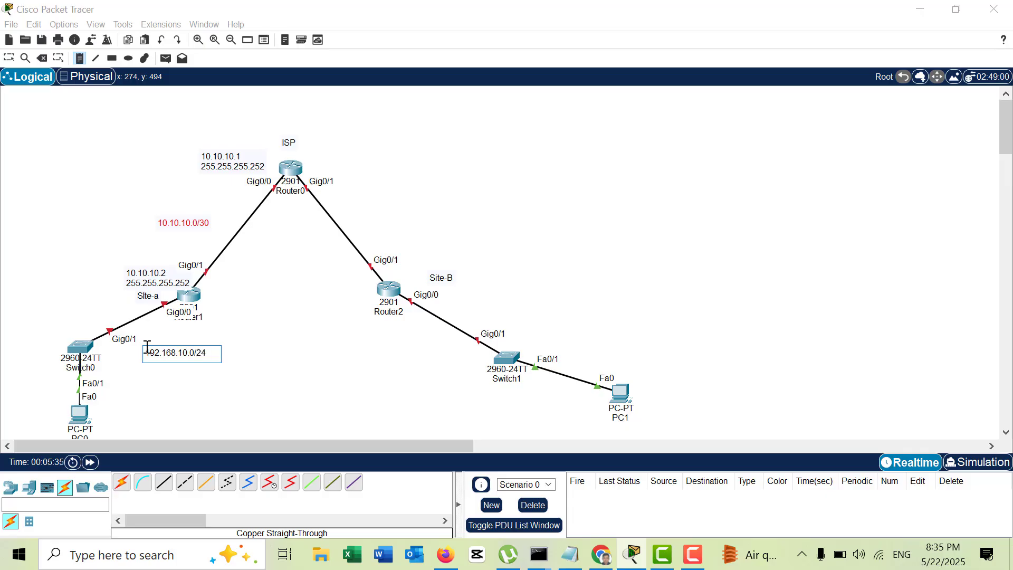
click(103, 165)
Add the note "192.168.10.1" with "255.255.255.0" below Router1 and shift it clear of the network note.
click(172, 326)
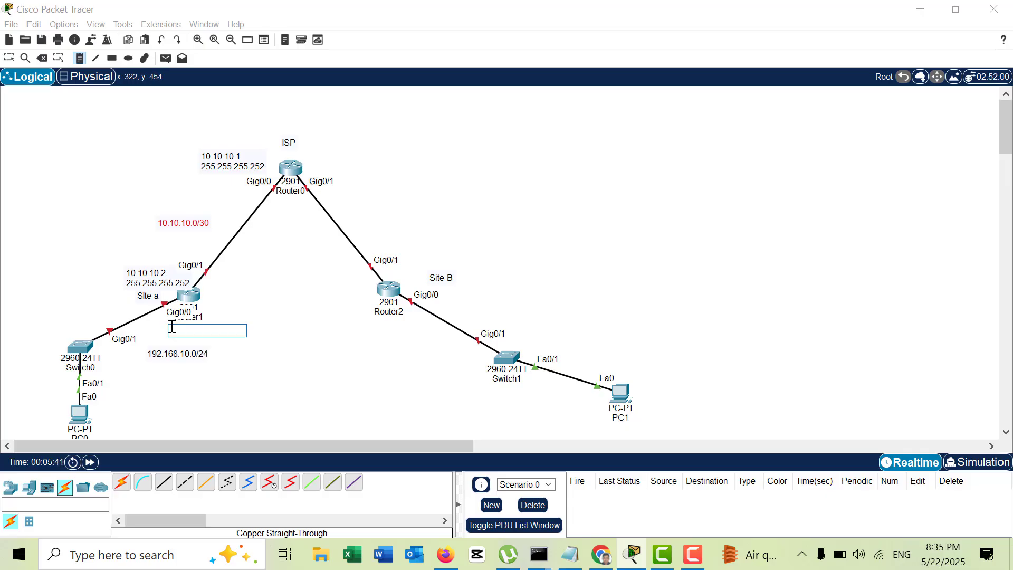
text(192.168.10.1)
key(Return)
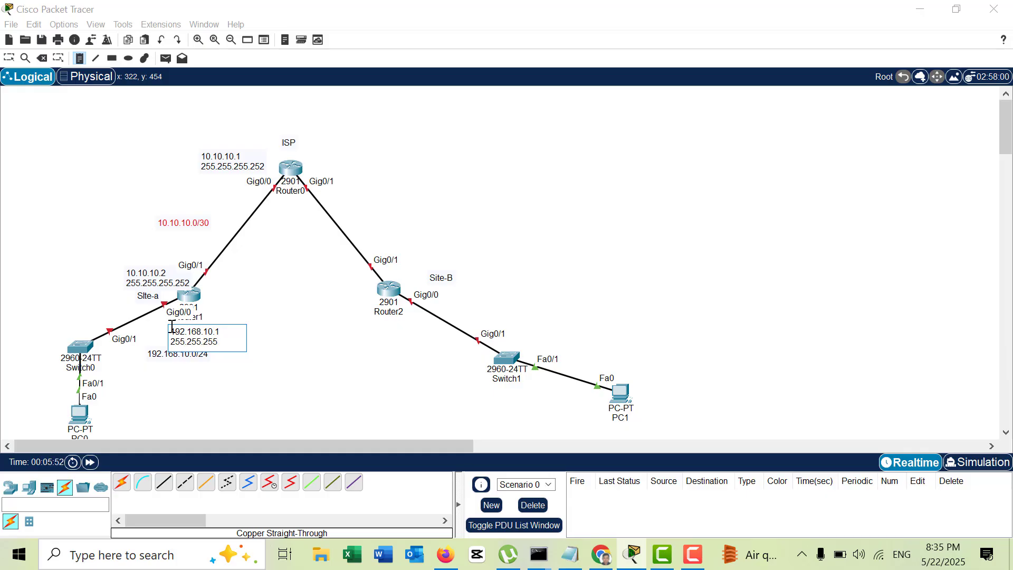
click(100, 220)
click(9, 58)
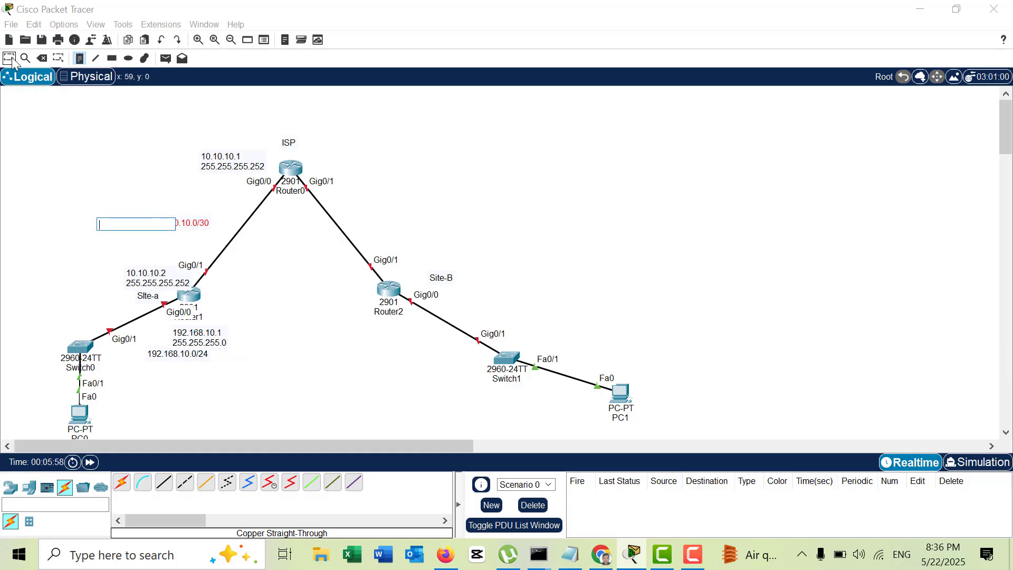
mouse_move(208, 349)
mouse_down()
mouse_move(230, 322)
mouse_move(210, 342)
mouse_up()
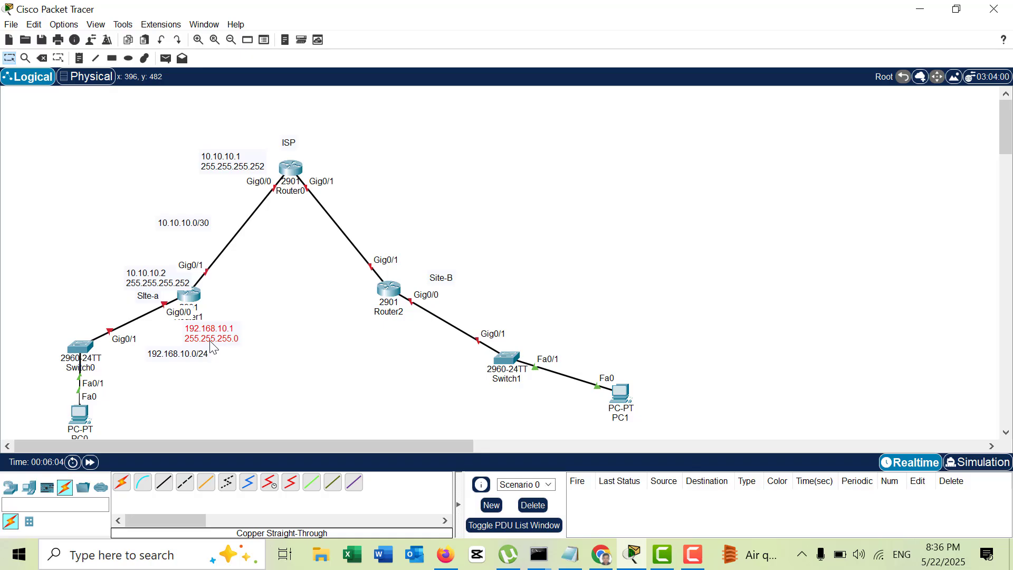
click(91, 346)
click(425, 37)
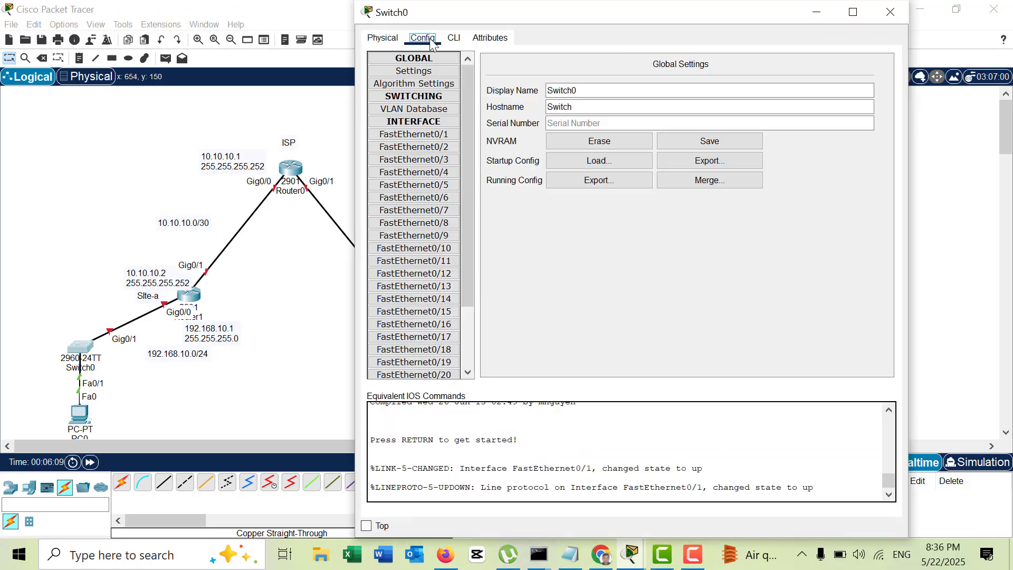
click(382, 38)
click(890, 12)
Give PC0 the static IPv4 address 192.168.10.2 with subnet mask 255.255.255.0 and enter its default gateway.
click(80, 415)
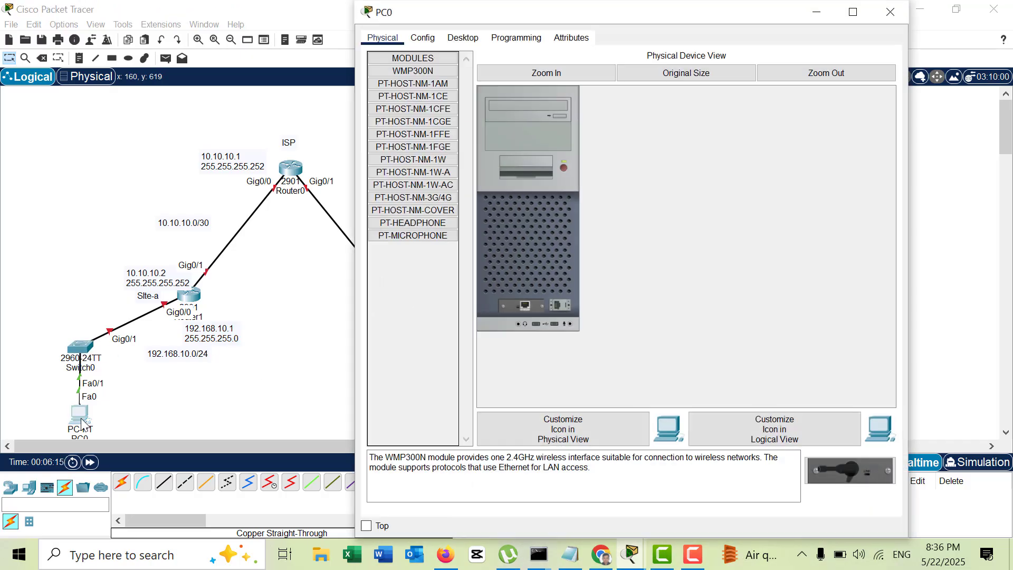
click(471, 41)
click(430, 89)
click(573, 125)
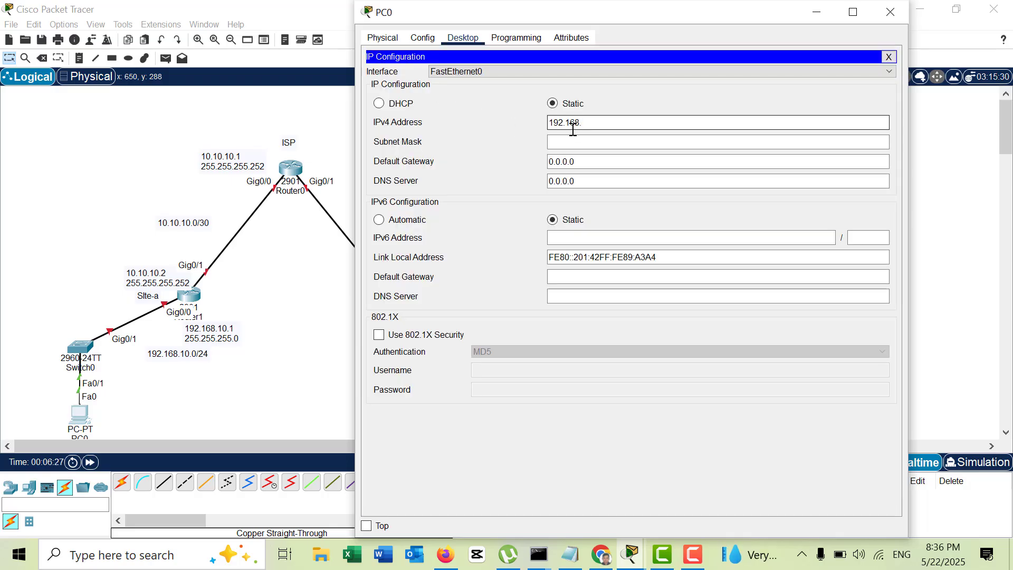
text(192.168.10.2)
click(576, 142)
click(585, 160)
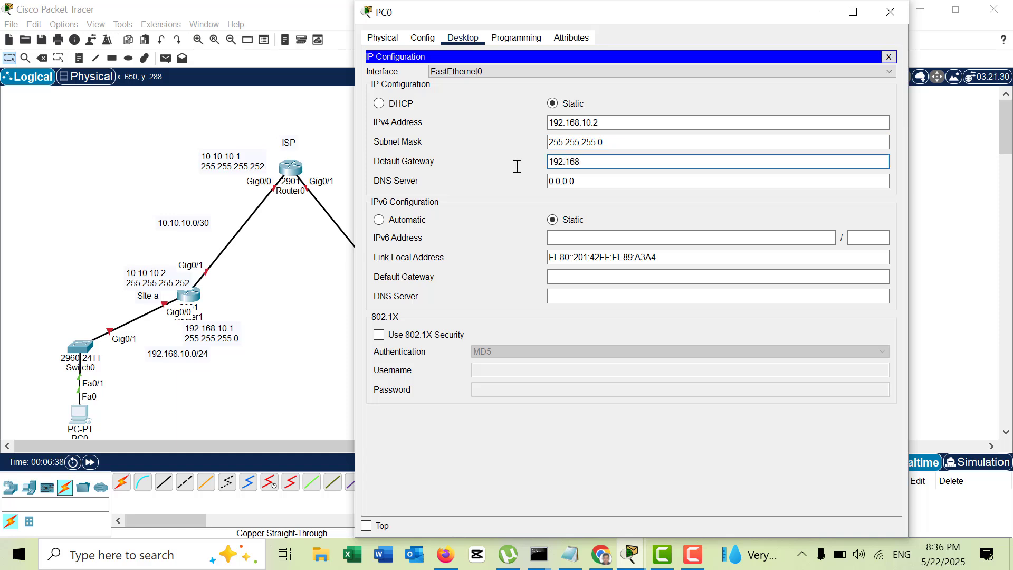
click(889, 12)
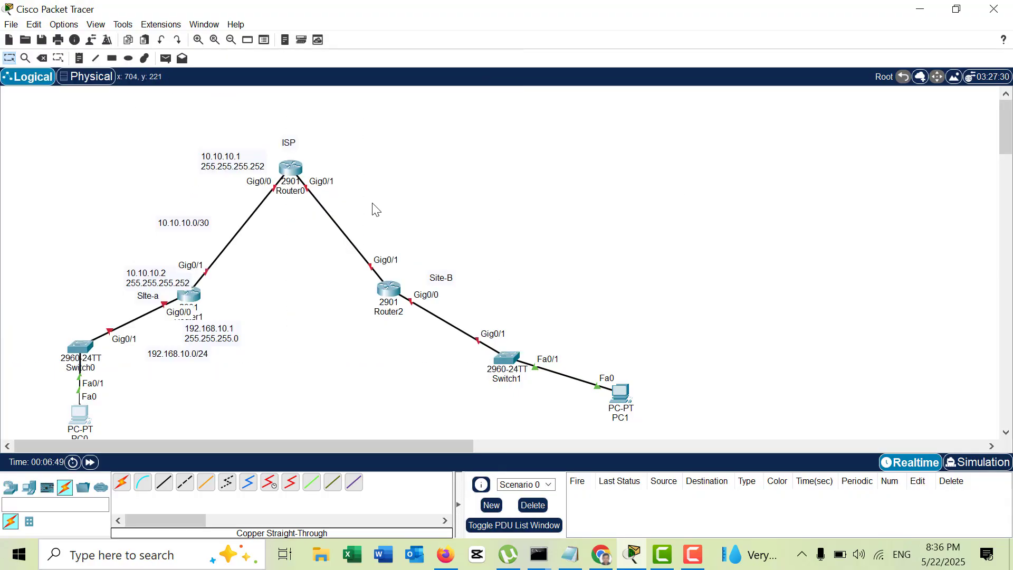
Add the network note "20.20.20.0/30" beside the link between Router0 and Router2.
click(80, 58)
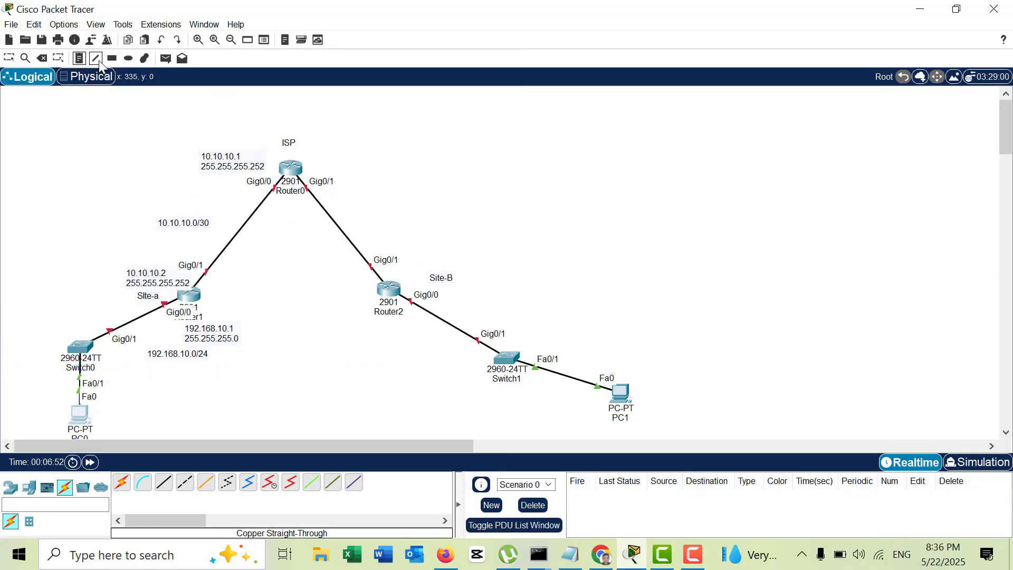
click(350, 218)
text(20.20.20.0/3)
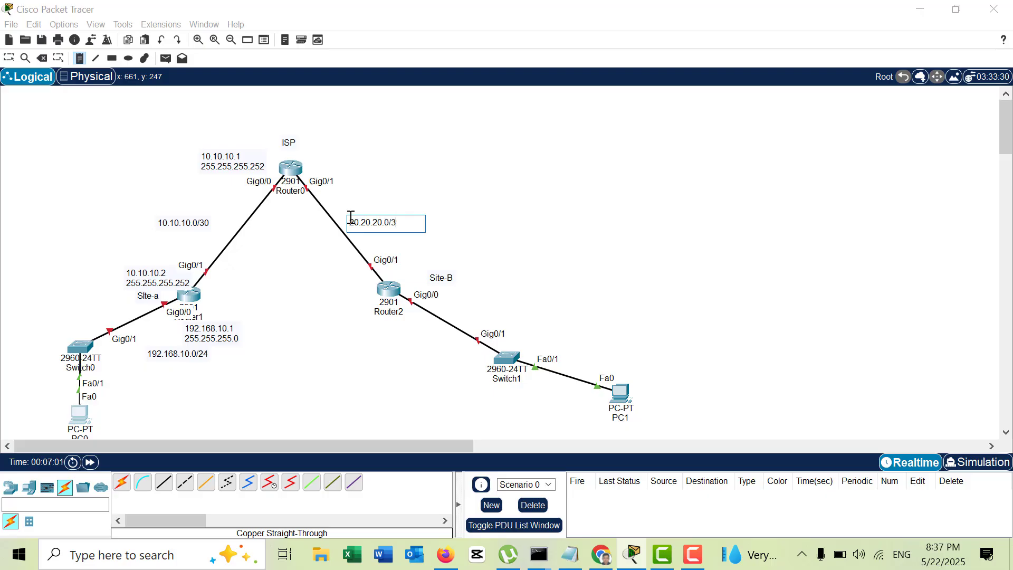
text(0)
click(443, 175)
Add the note "20.20.20.1" with "255.255.255.252" beside Router0 and move it just above the Gig0/1 port label.
click(333, 164)
click(317, 166)
text(20.2)
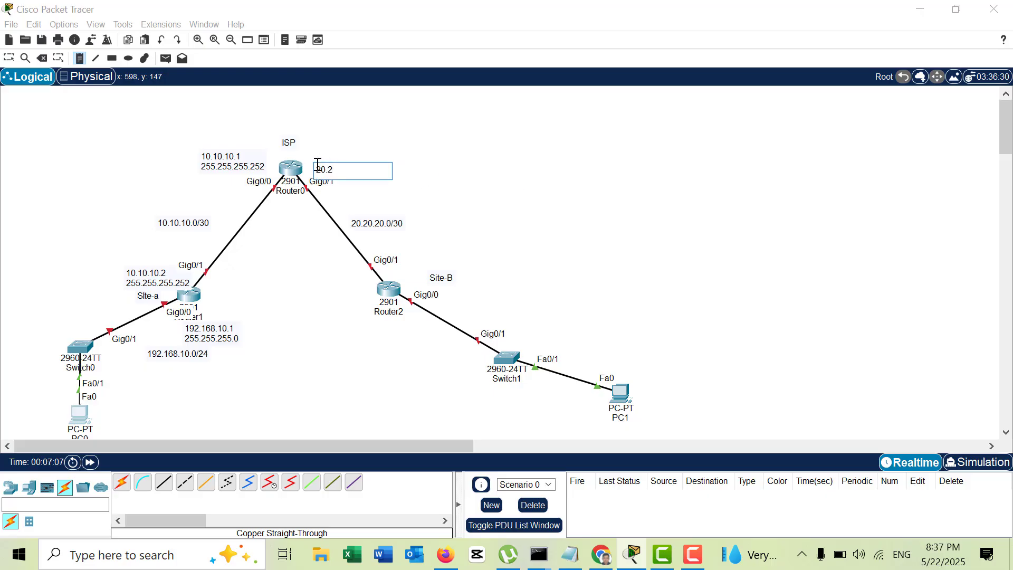
text(0.20.1)
key(Return)
text(255.255)
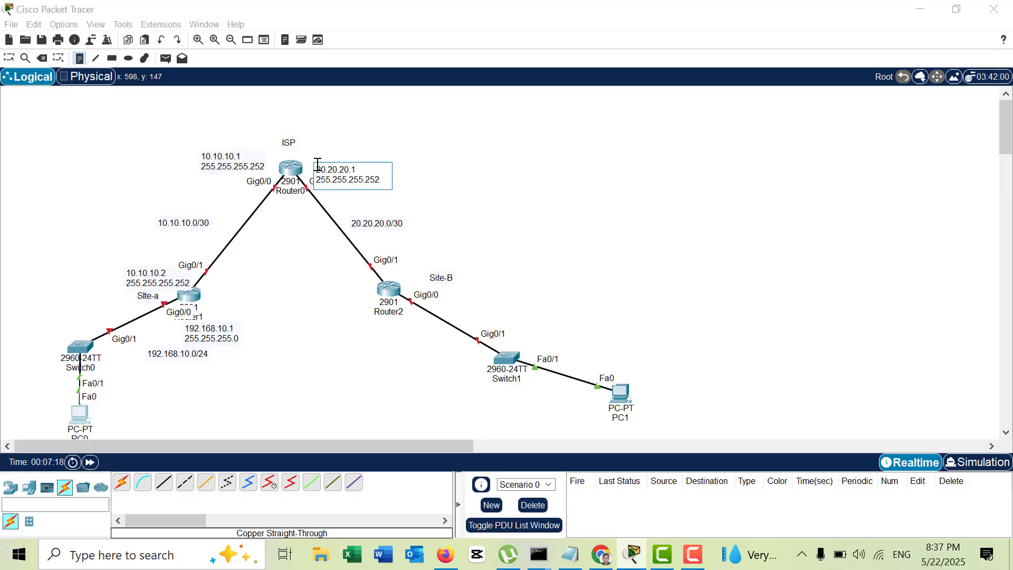
text(.255.252)
click(436, 245)
key(Escape)
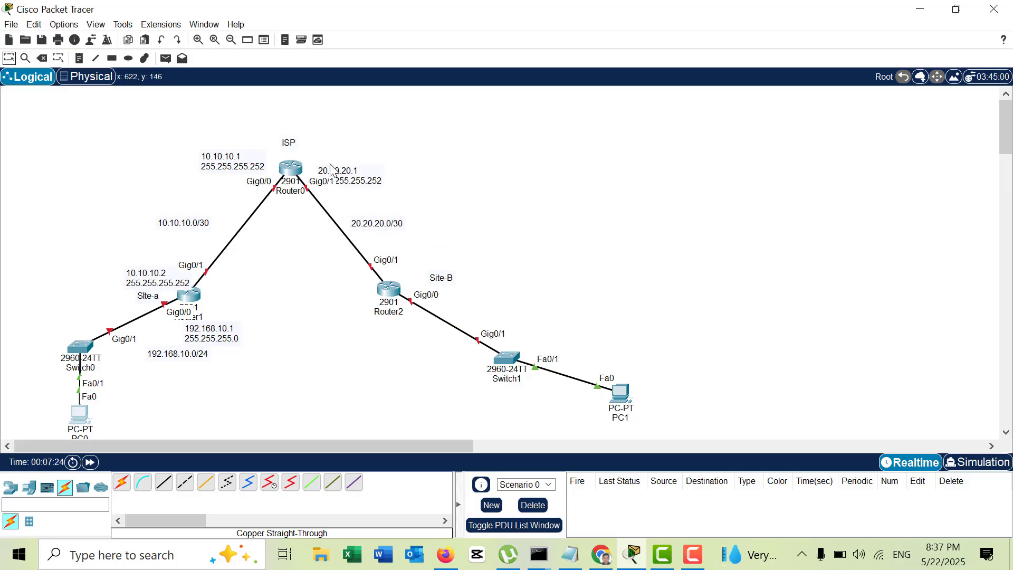
drag(331, 169, 322, 158)
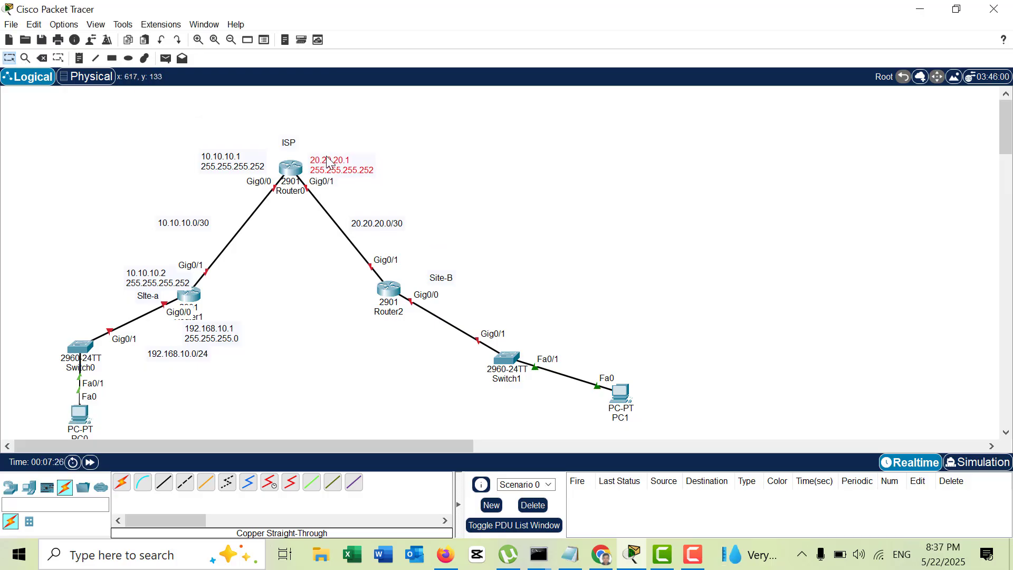
Add the note "20.20.20.2" with "255.255.255.252" beside Router2's Gig0/1 port and move it clear of the "Site-B" note.
click(405, 256)
text(20.20)
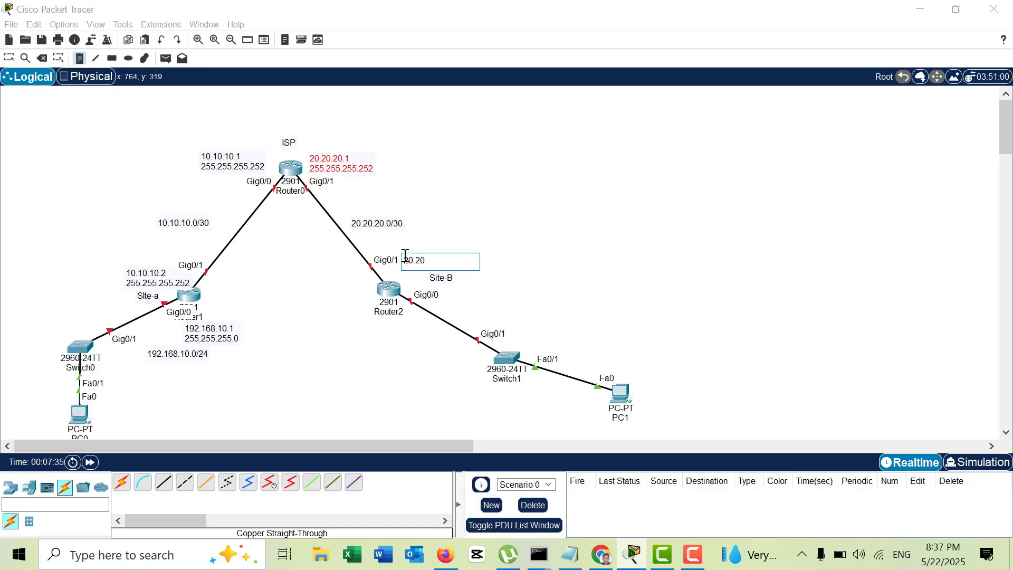
text(.20.2)
key(Return)
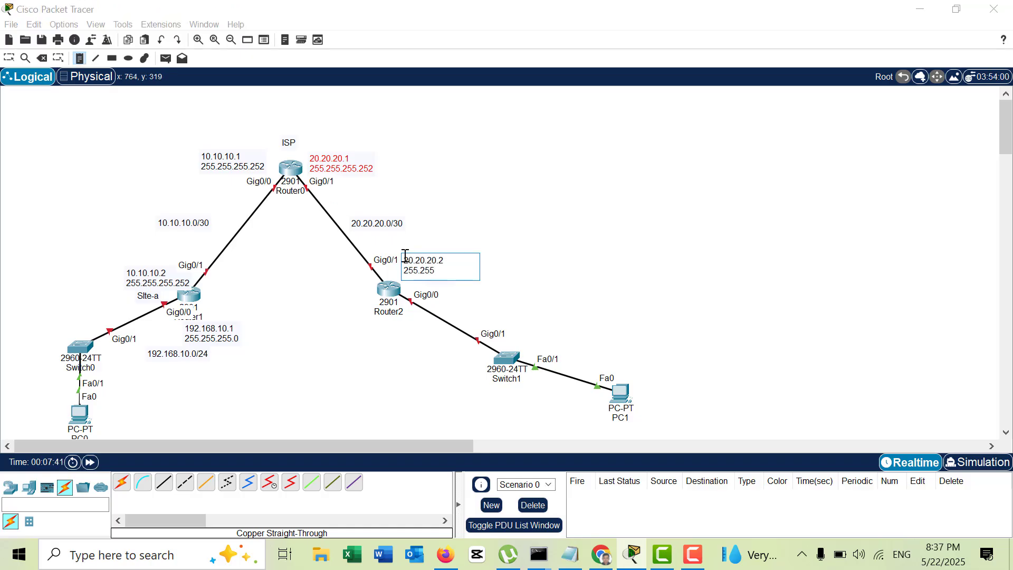
text(255.255.255.252)
click(491, 135)
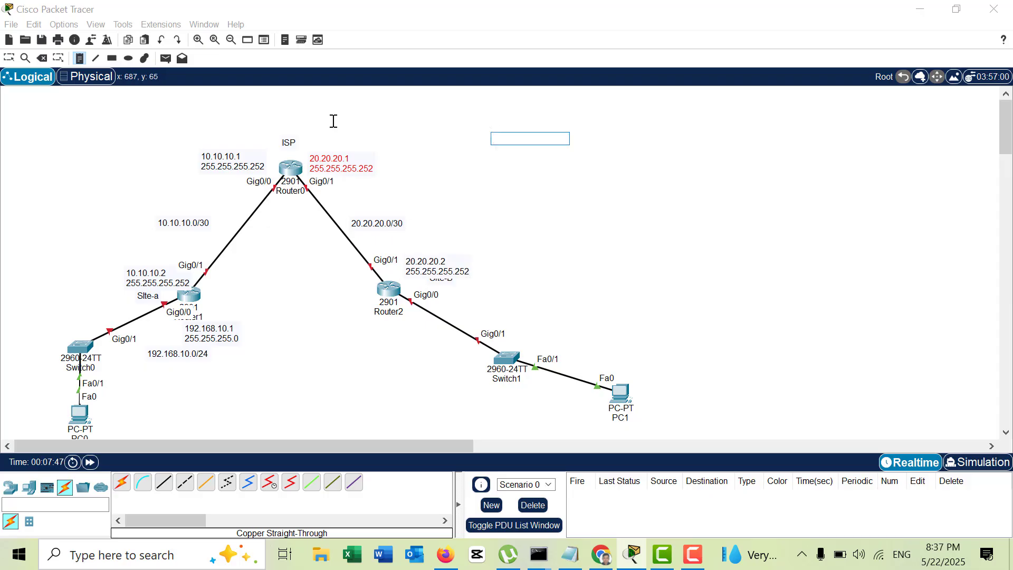
key(Escape)
click(436, 258)
drag(435, 259, 435, 263)
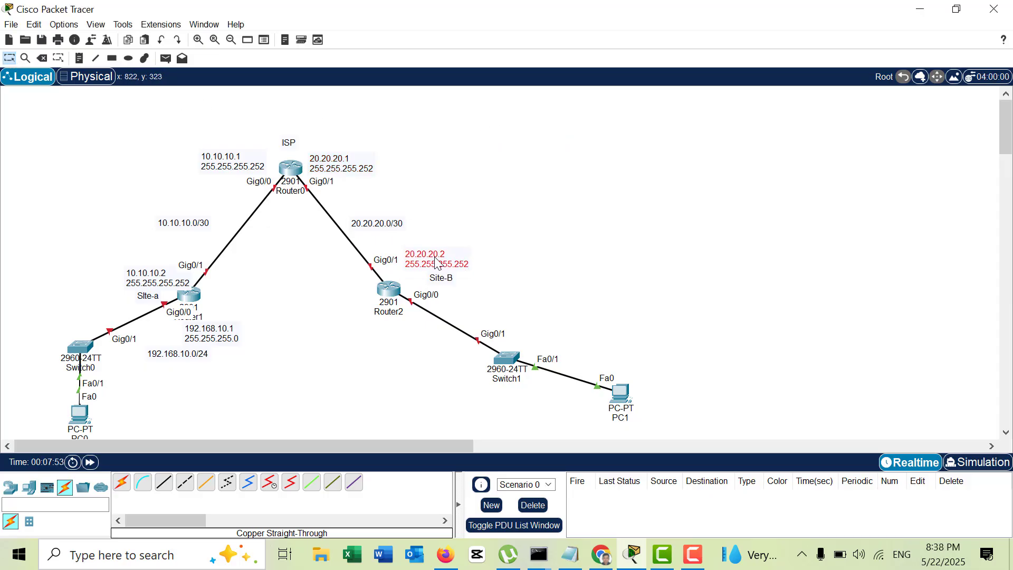
Add the network note "192.168.20.0/24" beside the link between Router2 and Switch1.
click(78, 58)
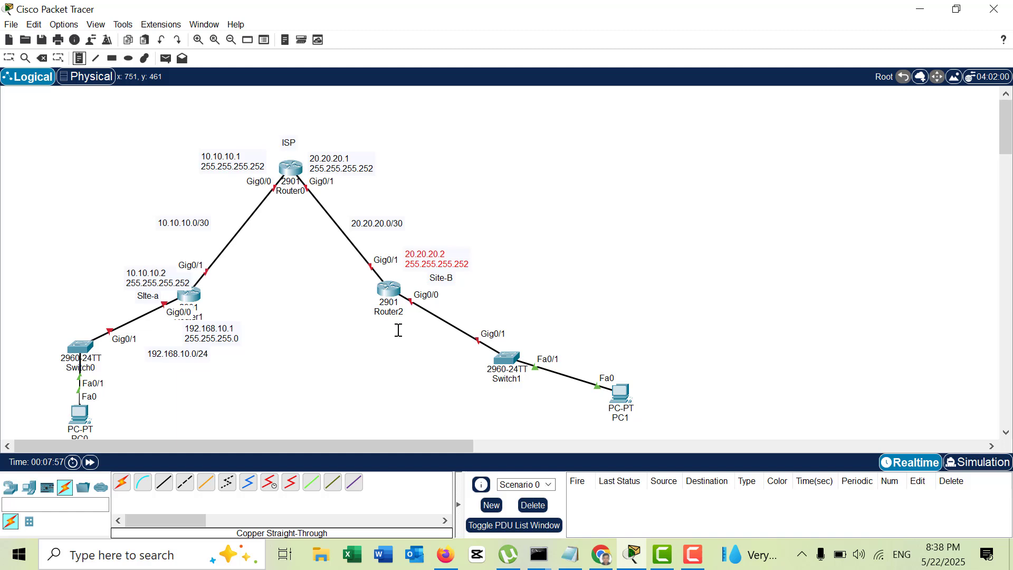
click(459, 310)
text(192.168.)
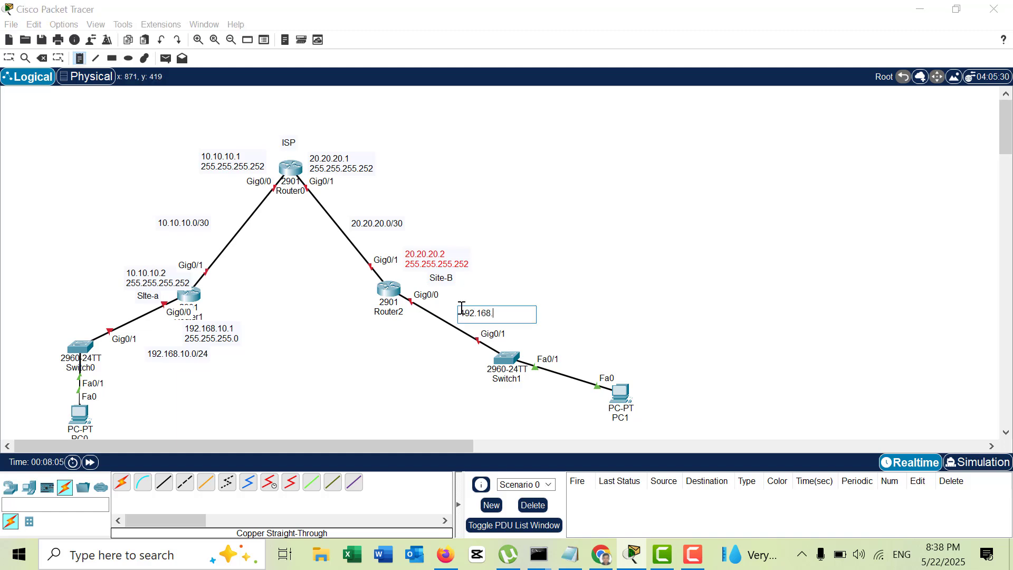
text(20.0/2)
text(4)
click(588, 241)
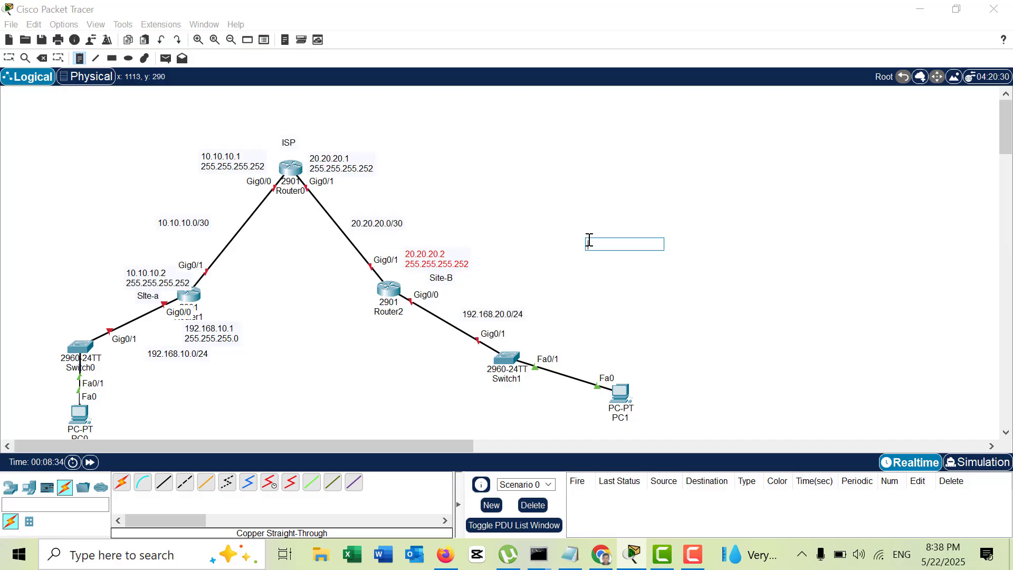
Add the note "192.168.20.1" with "255.255.255.0" beside Router2's Gig0/0 port and separate it from the "192.168.20.0/24" note.
click(448, 294)
text(192.1)
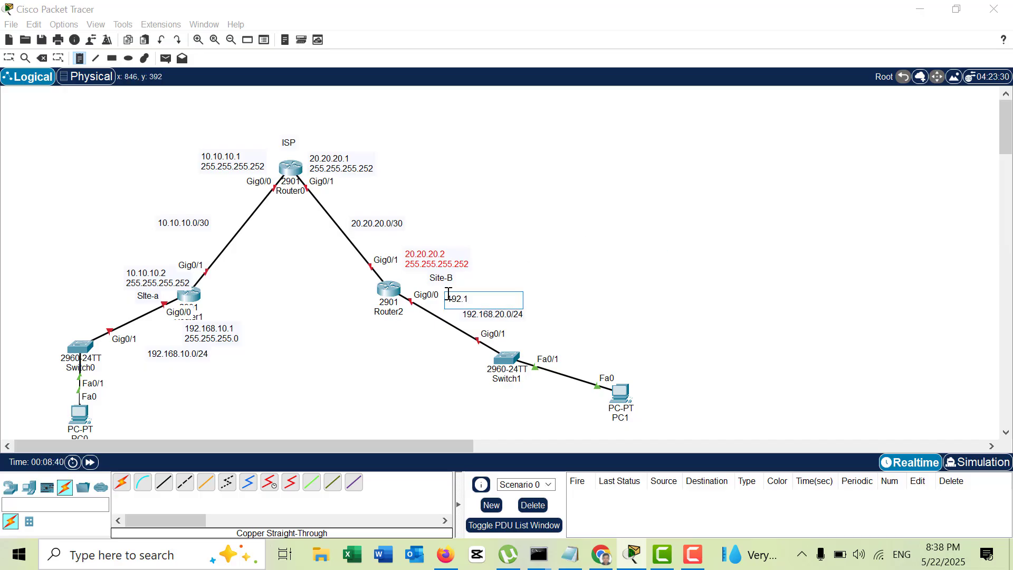
text(68.20.1)
key(Return)
text(255.255.255)
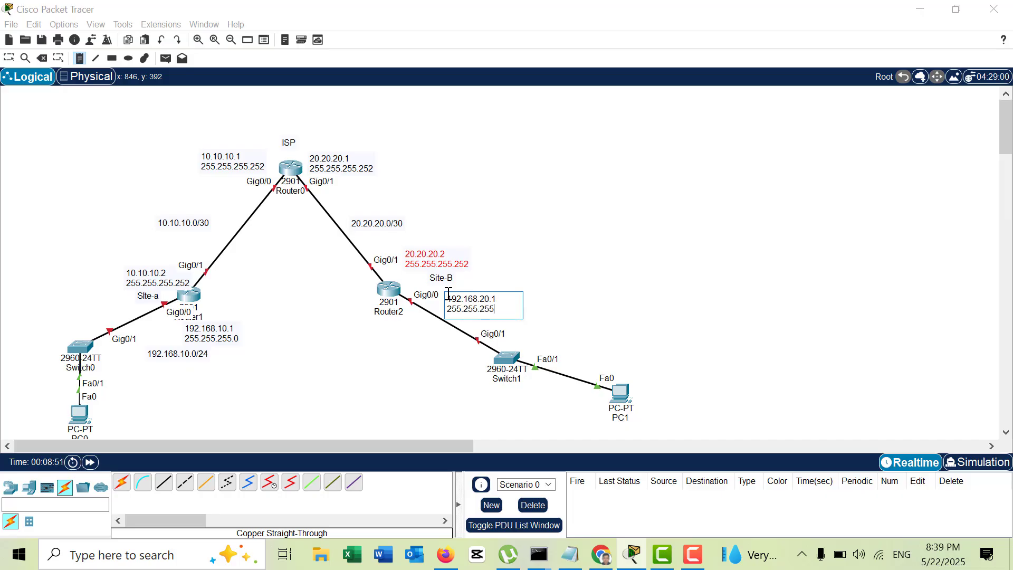
text(.0)
click(635, 238)
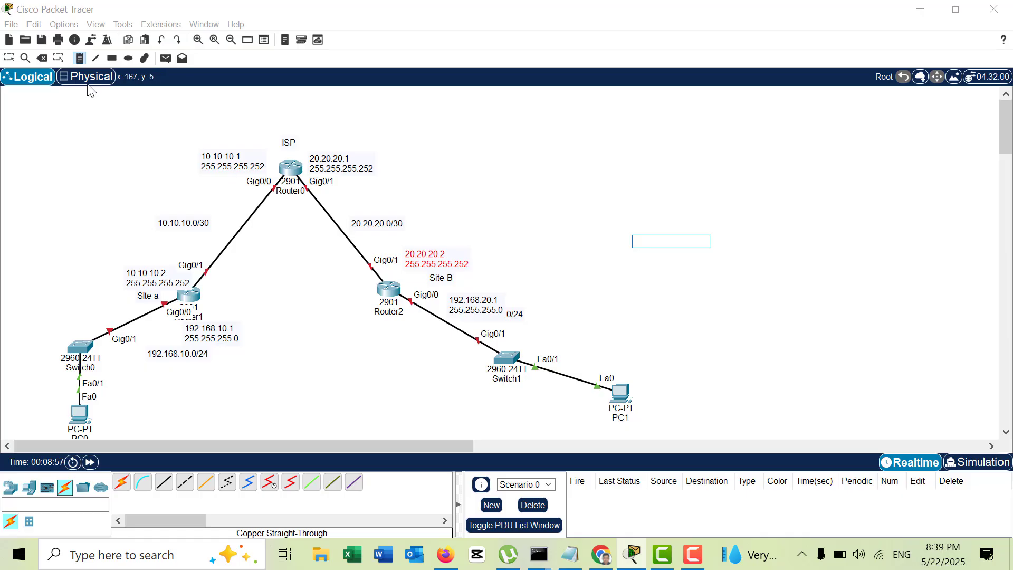
key(Escape)
mouse_move(475, 310)
mouse_down()
mouse_move(478, 294)
mouse_move(466, 299)
mouse_move(492, 320)
mouse_up()
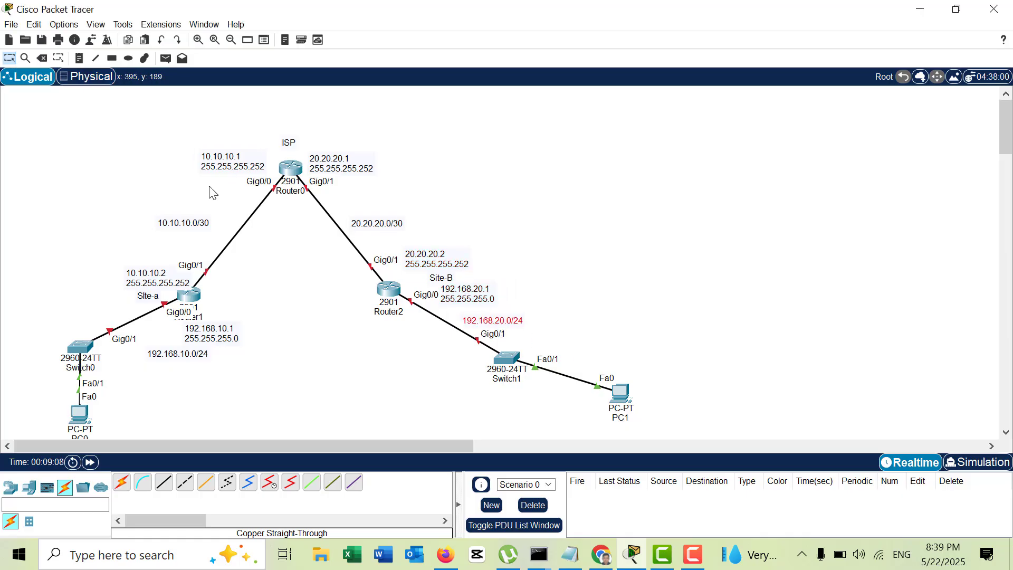
Configure PC1 with static IPv4 address 192.168.20.2, subnet mask 255.255.255.0 and default gateway 192.168.20.1, and close its window.
click(629, 401)
drag(511, 16, 746, 50)
click(699, 69)
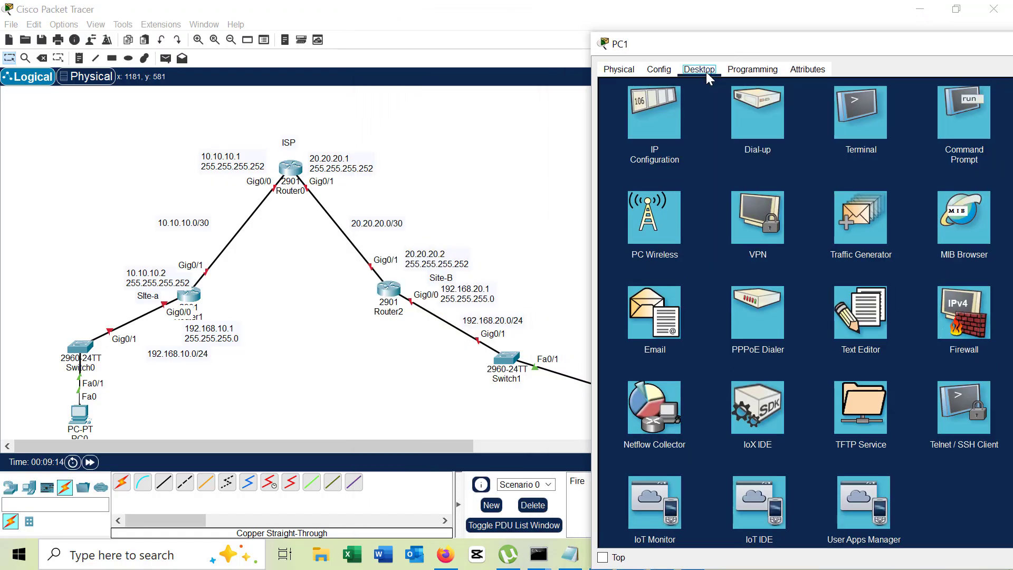
click(674, 162)
click(814, 155)
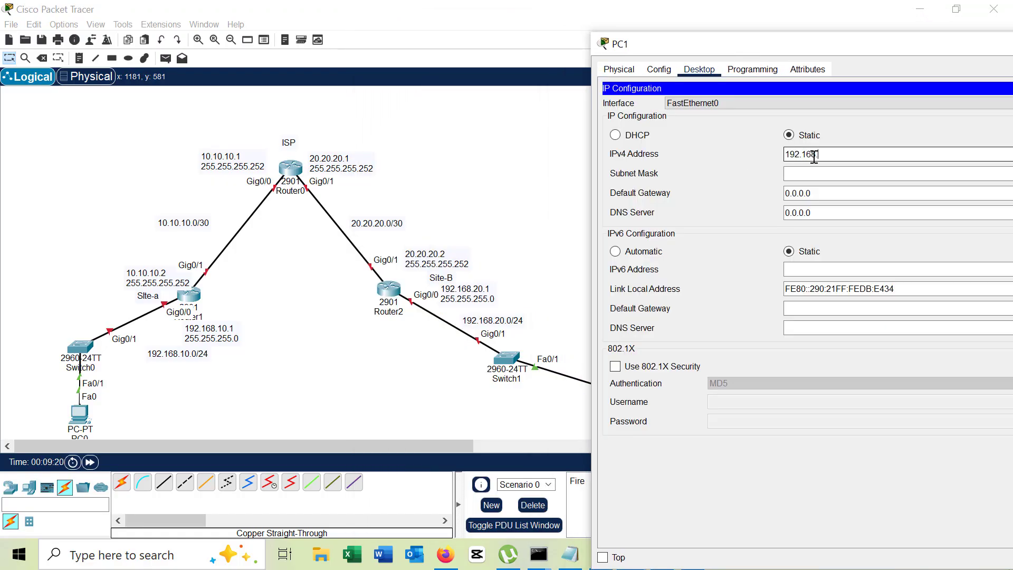
click(812, 177)
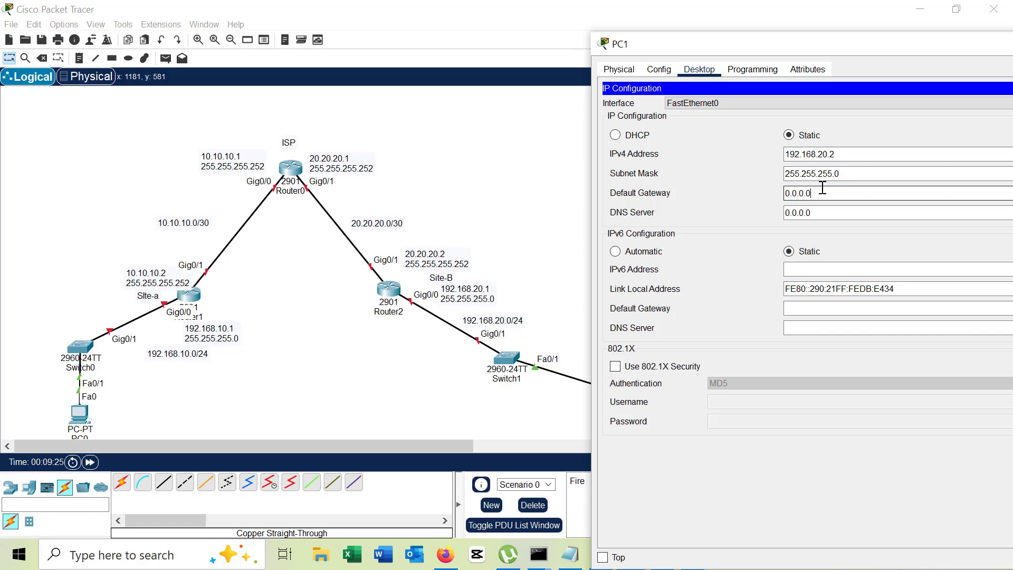
key(Tab)
text(192.168.20.1)
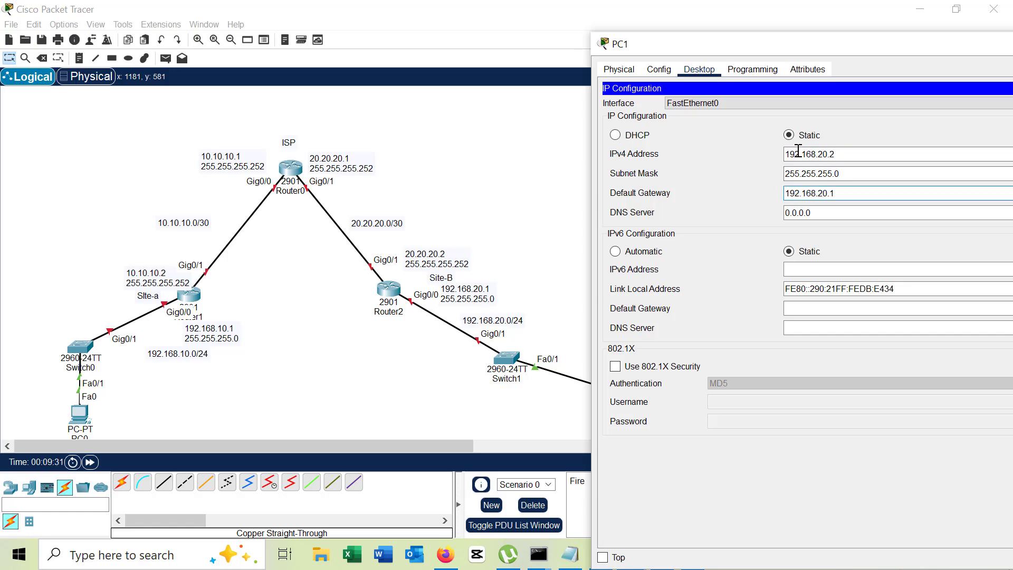
drag(851, 46, 569, 55)
click(848, 62)
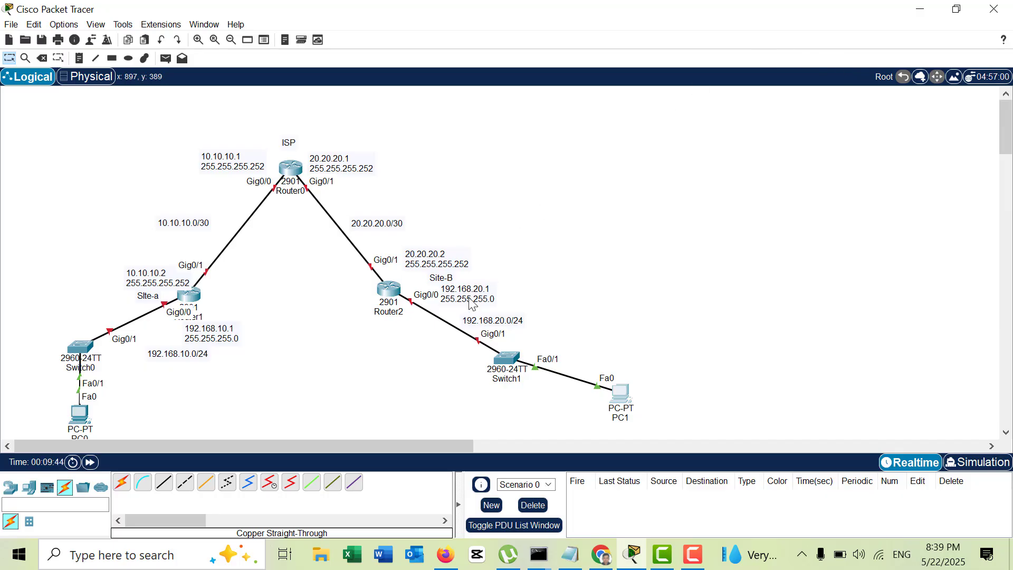
Move the "Site-B" note below Router2 and change the final letter of Router1's site note to a capital "A".
drag(447, 279, 420, 333)
double_click(146, 296)
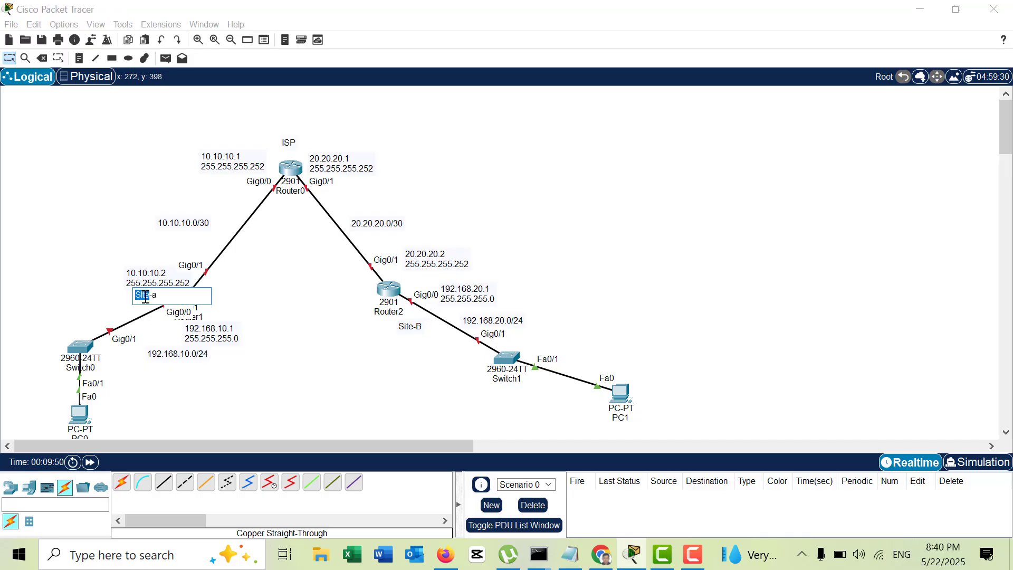
text(A)
click(436, 216)
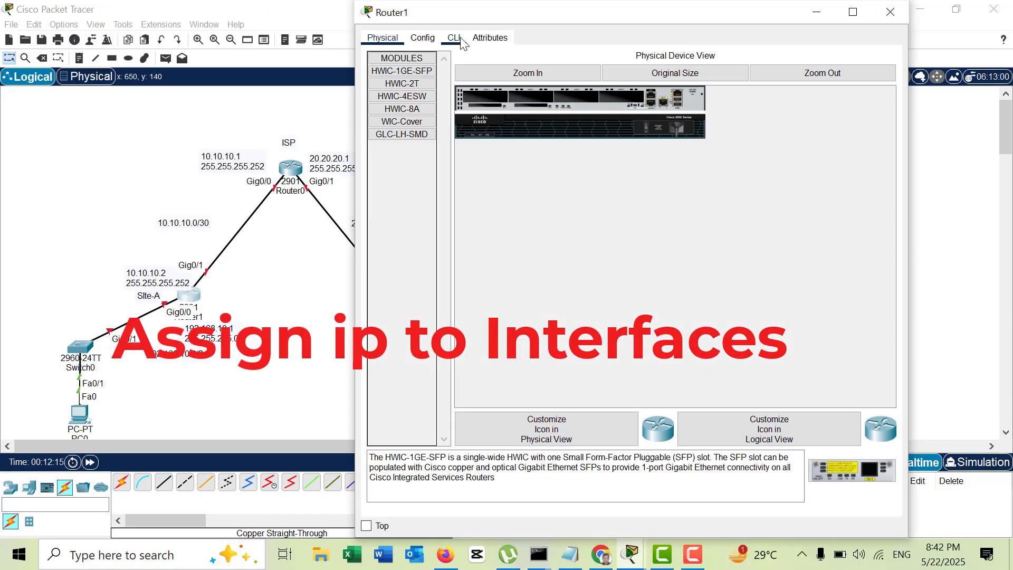
Open Router1's command line and decline the initial configuration dialog with "no".
click(456, 40)
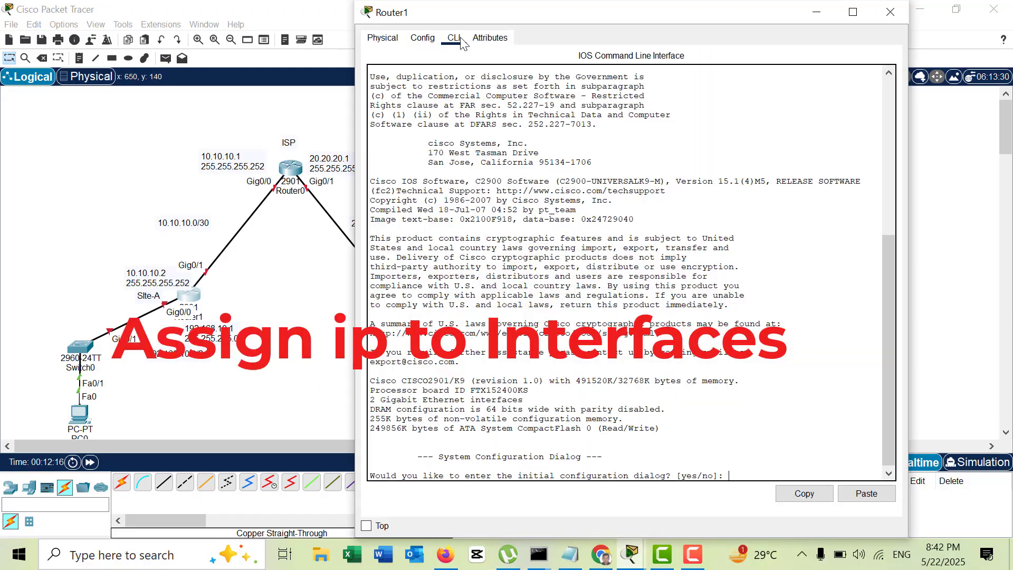
double_click(478, 16)
drag(562, 8, 726, 24)
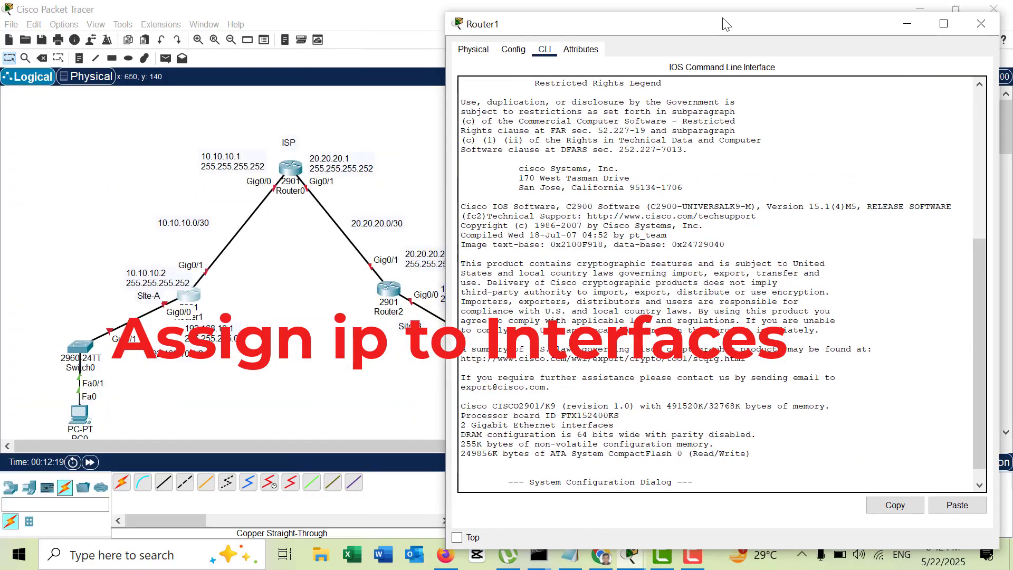
key(Return)
key(Return)
key(Return)
key(Return)
key(Return)
text(no)
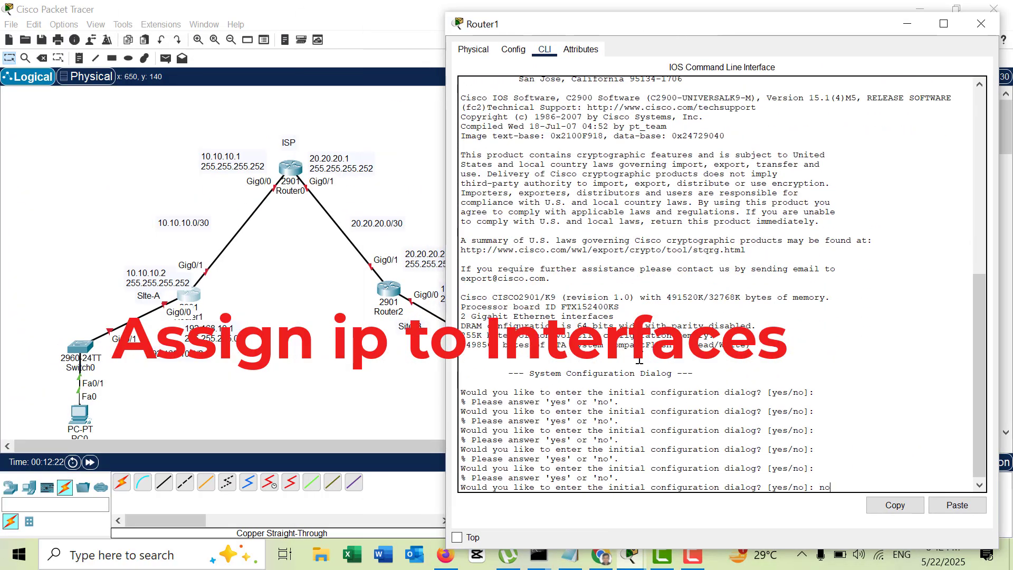
key(Return)
key(Return)
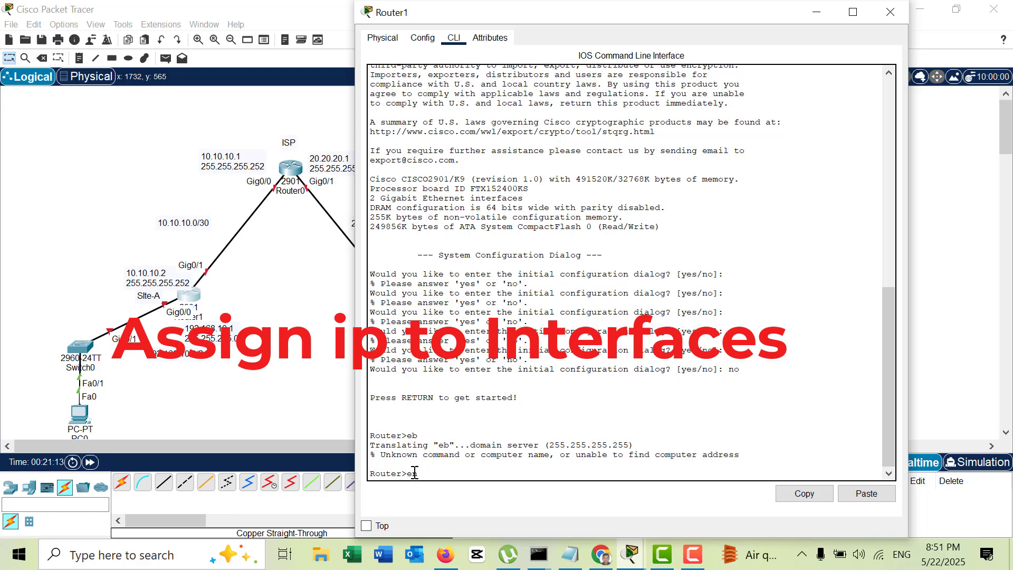
Enter privileged and global configuration mode on Router1 and set its hostname to Site-A.
text(en)
key(Return)
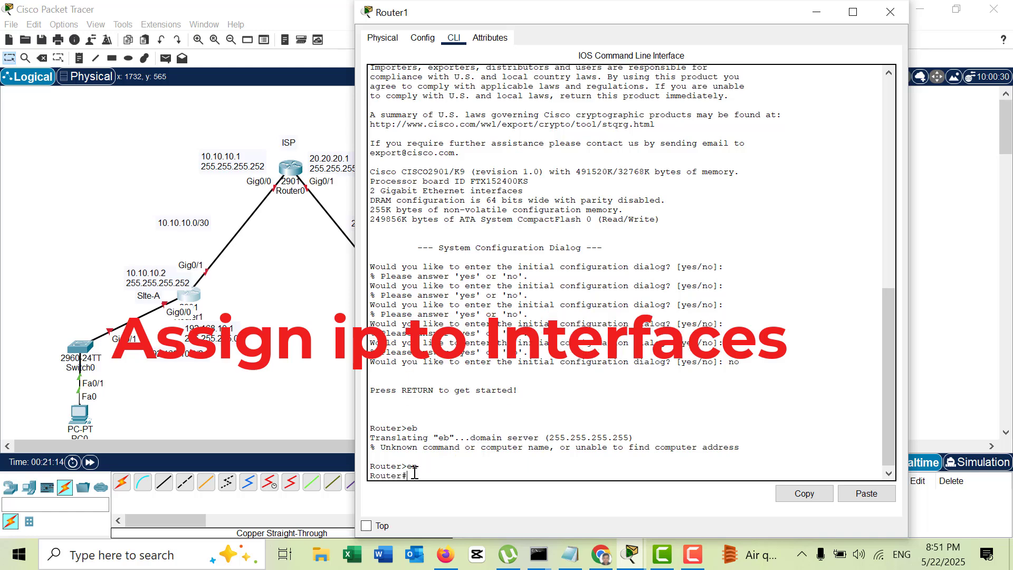
text(config t)
key(Return)
text(hostna)
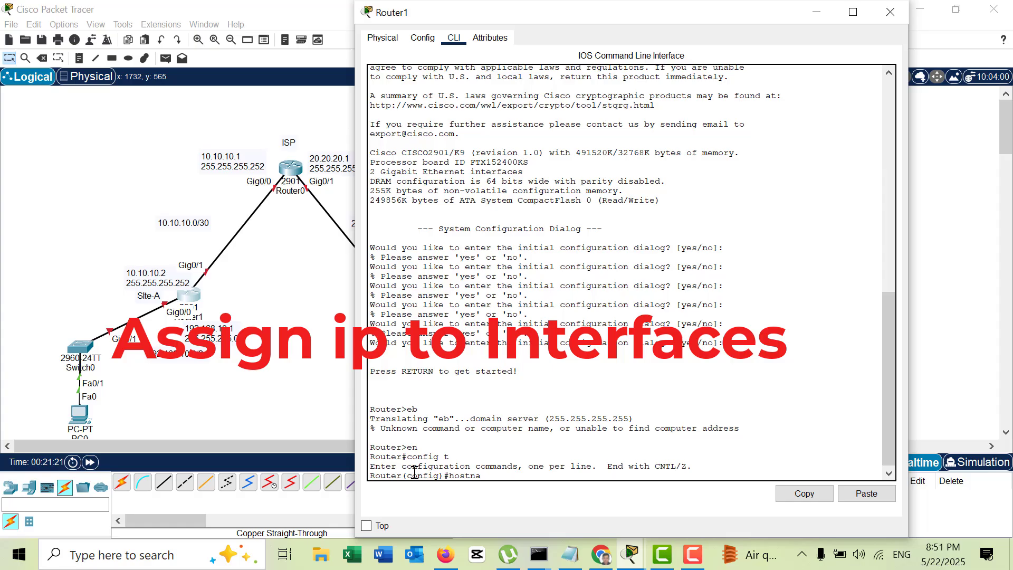
key(Tab)
text(Si)
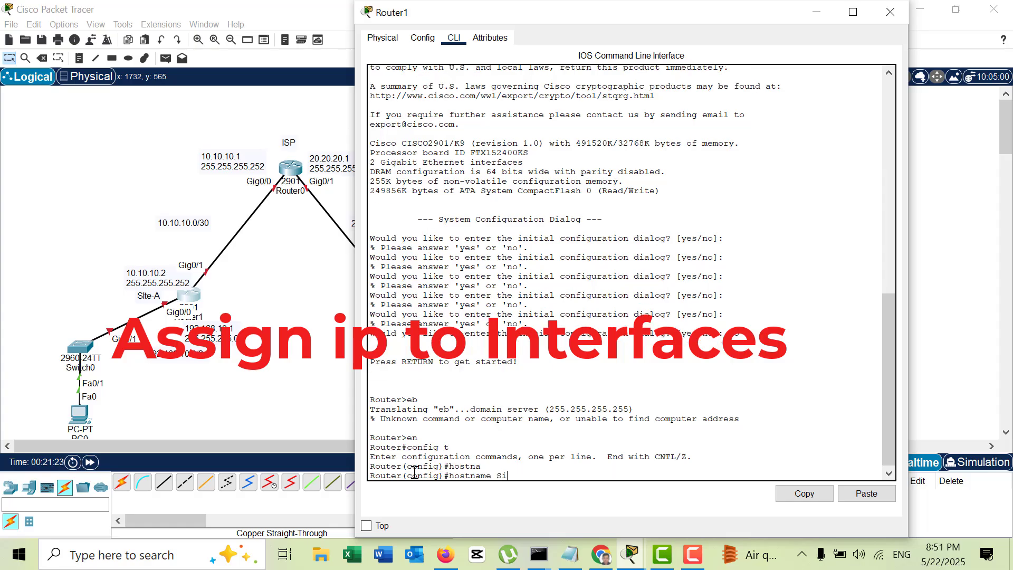
text(te-A)
key(Return)
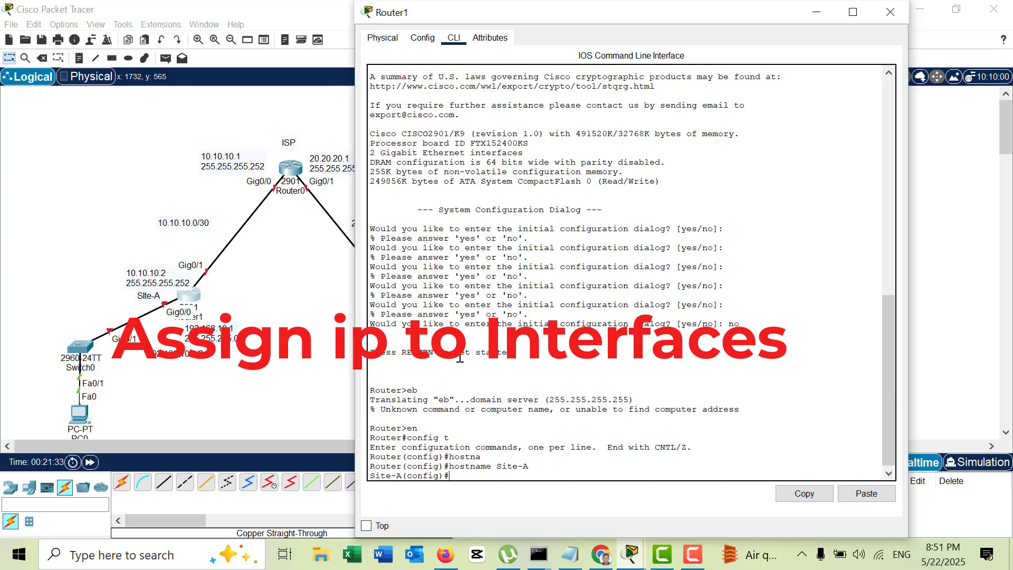
Assign 192.168.10.1 255.255.255.0 to interface gi0/0 on Site-A and enable the interface with "no shut".
text(int)
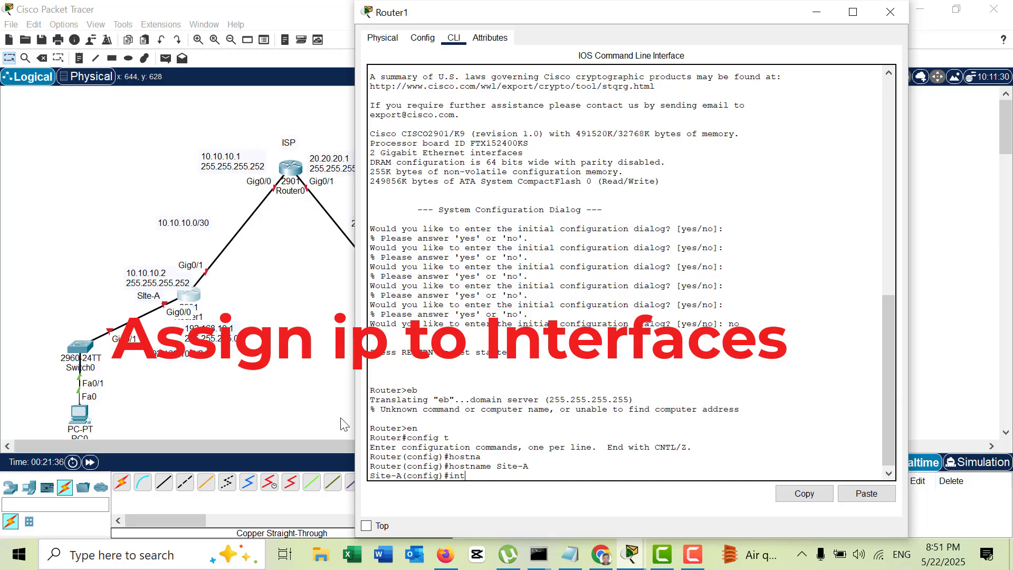
text( gi)
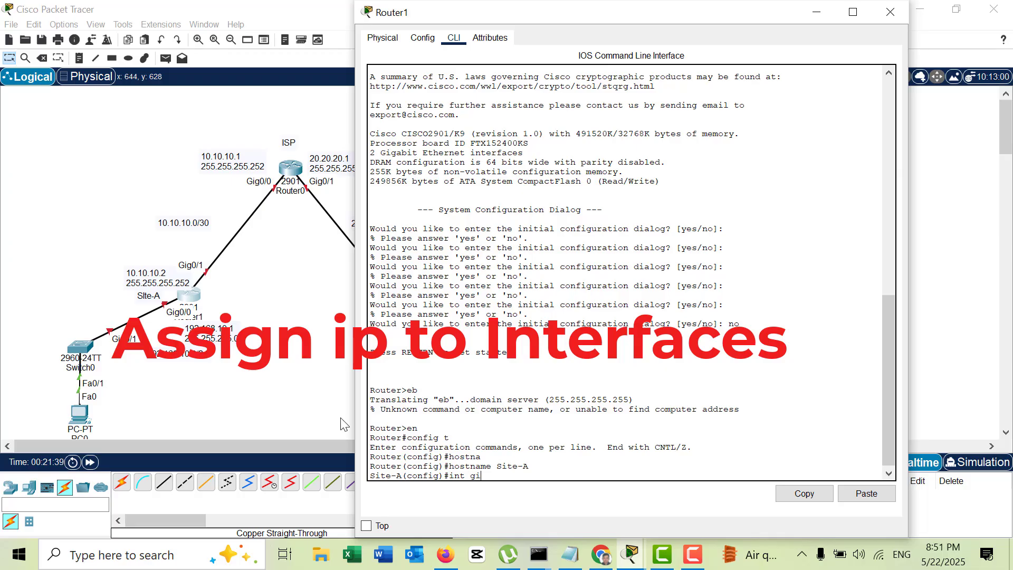
text(0/0)
key(Return)
text(ip add)
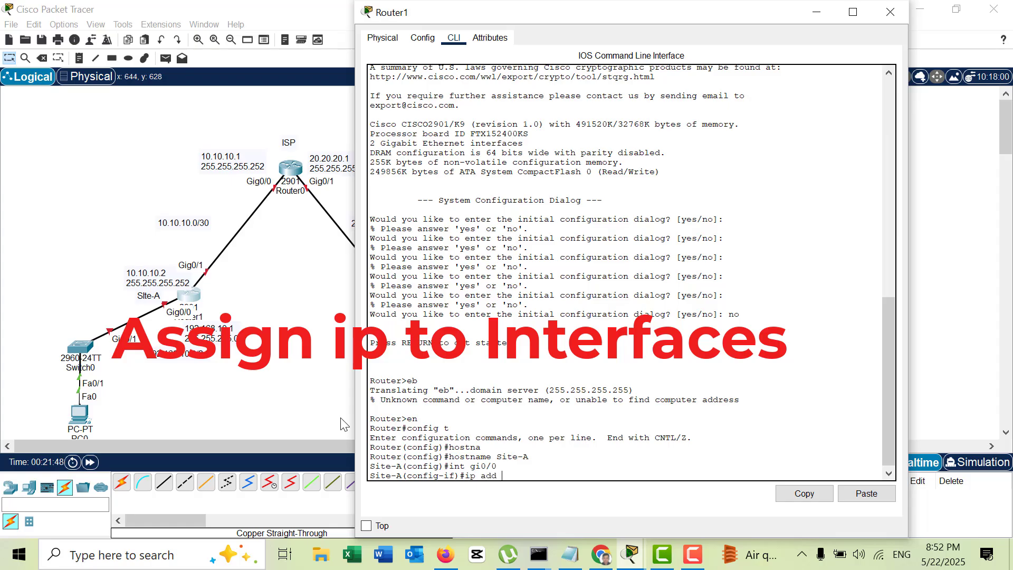
text( 192.168.10.1 255.255.255.0)
key(Return)
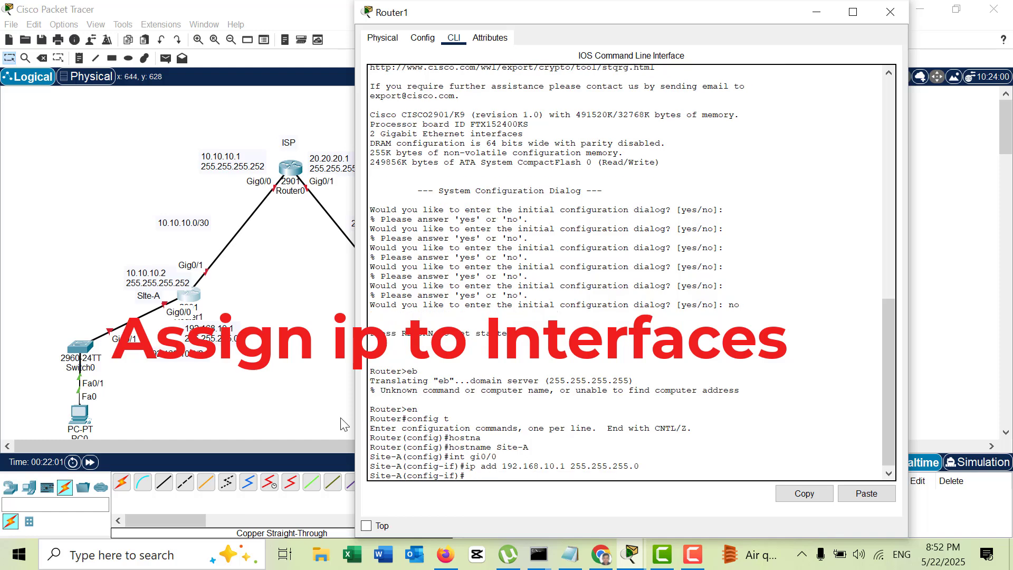
text(no shut)
key(Return)
key(Return)
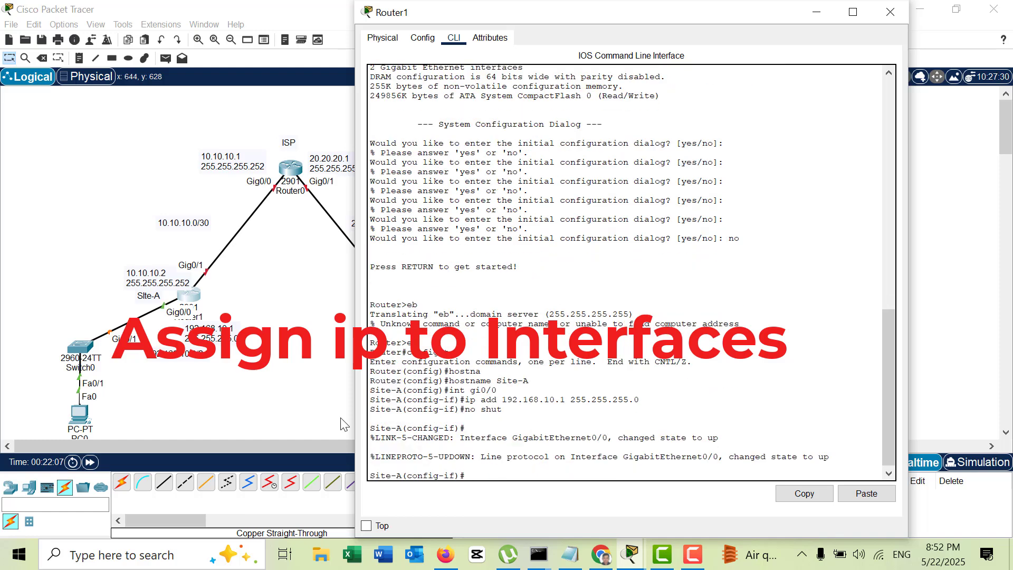
Assign 10.10.10.2 255.255.255.252 to interface gi0/1 on Site-A, enable it with "no shut", and put the router window away.
text(int gi0/1)
key(Return)
text(ip)
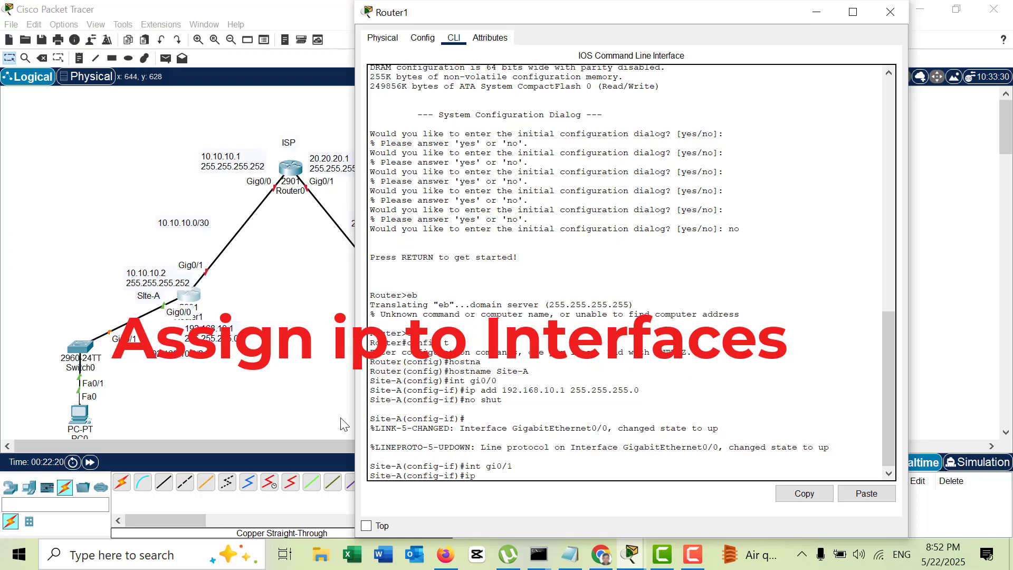
text( add )
text(10.10.10)
text(.2)
text( 255.255.2)
text(55.255.252)
key(Return)
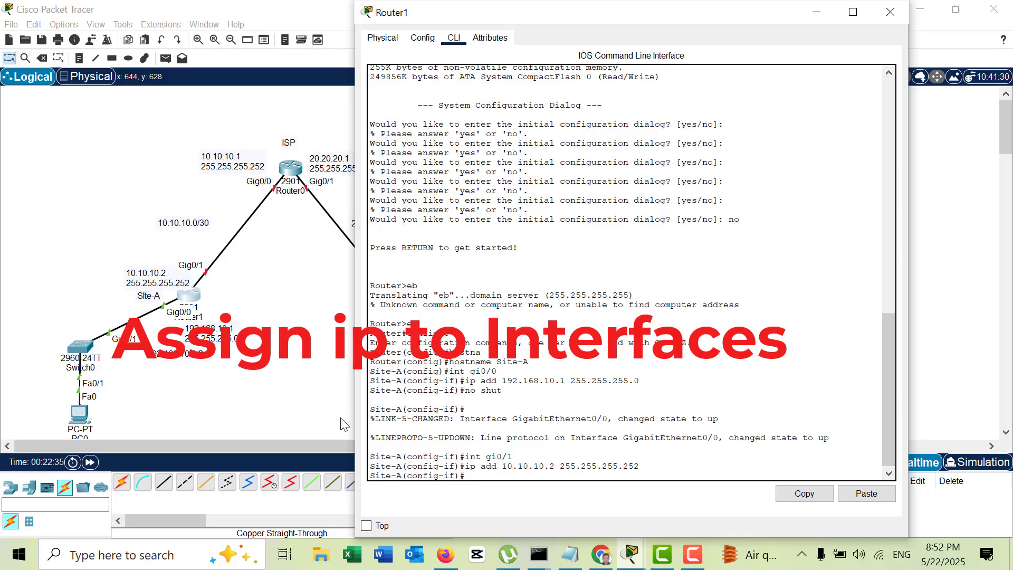
text(no shut)
key(Return)
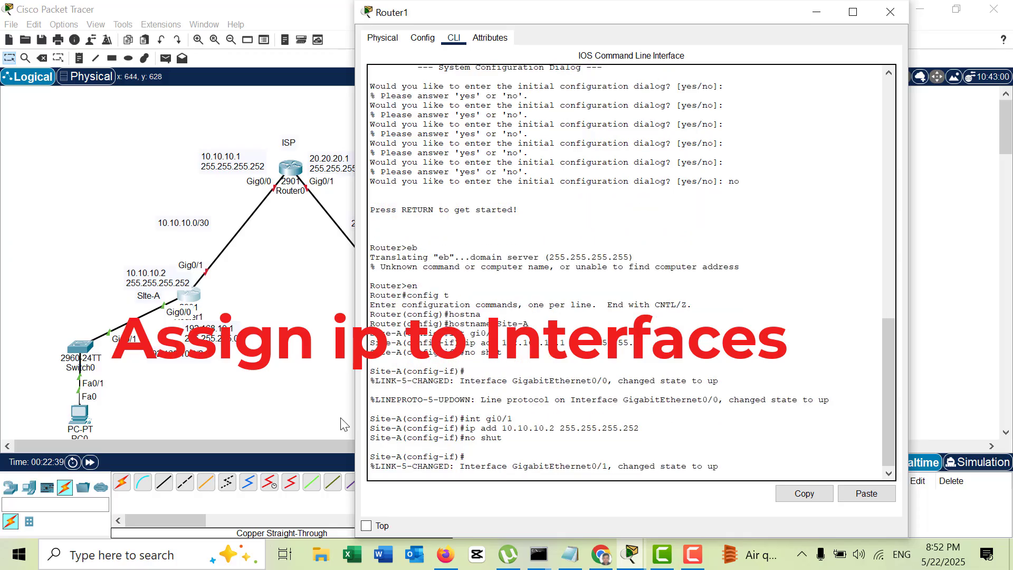
key(Return)
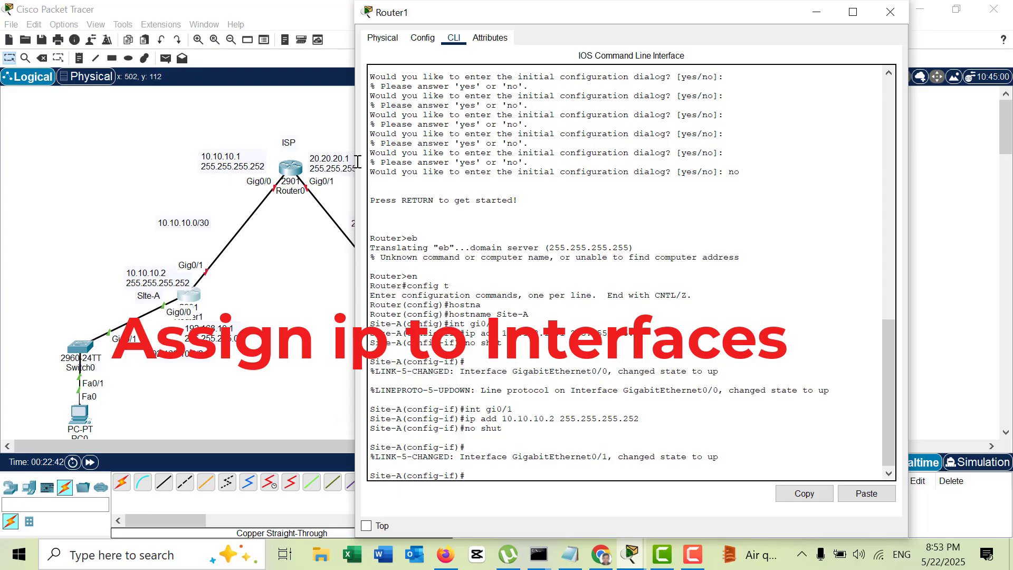
click(820, 13)
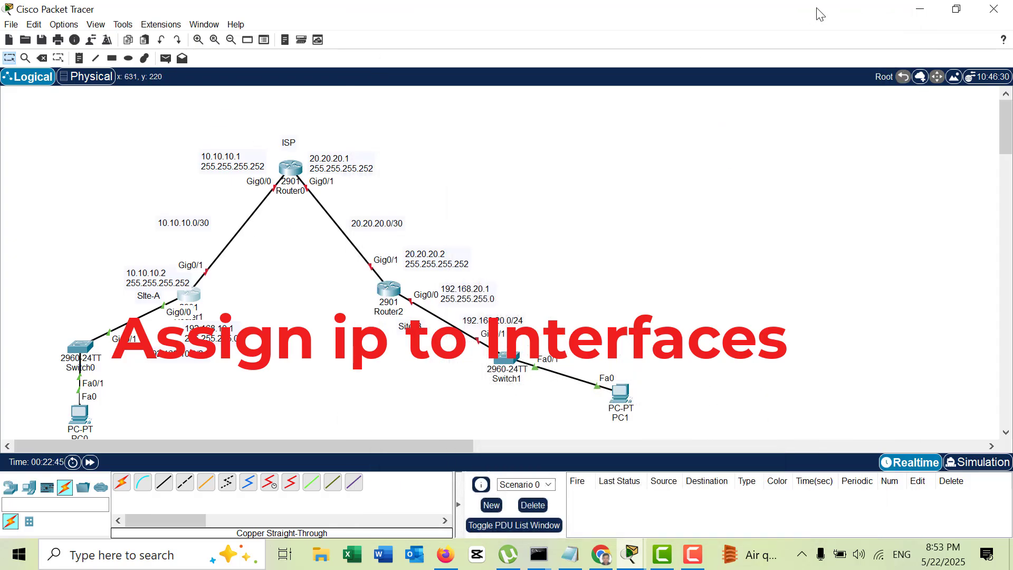
Open Router2's command line and decline the initial configuration dialog with "no".
click(383, 295)
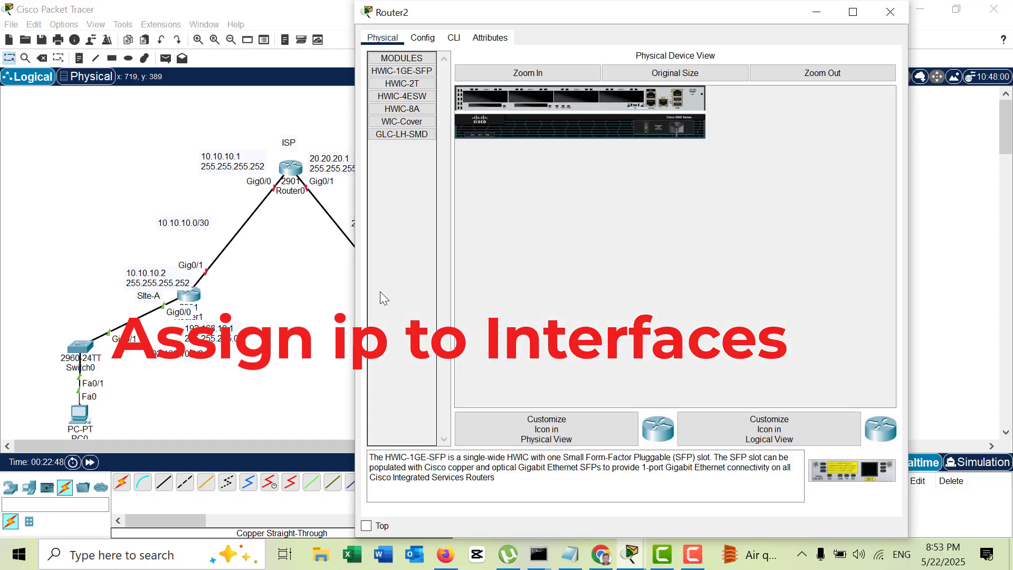
click(453, 38)
drag(479, 22, 670, 11)
text(no)
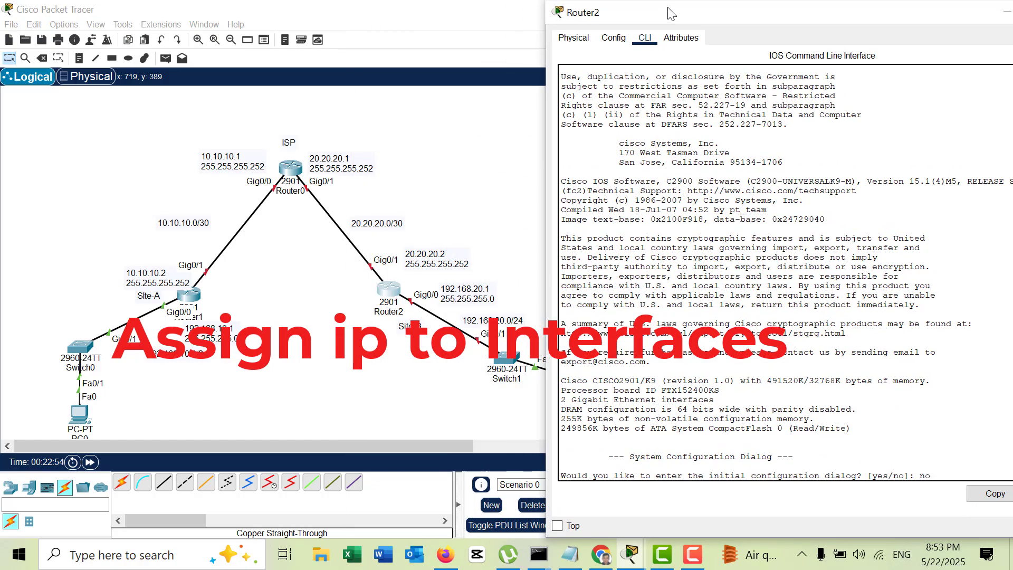
key(Return)
key(Return)
Enter privileged and global configuration mode on Router2 and set its hostname to Site-B.
text(en)
key(Return)
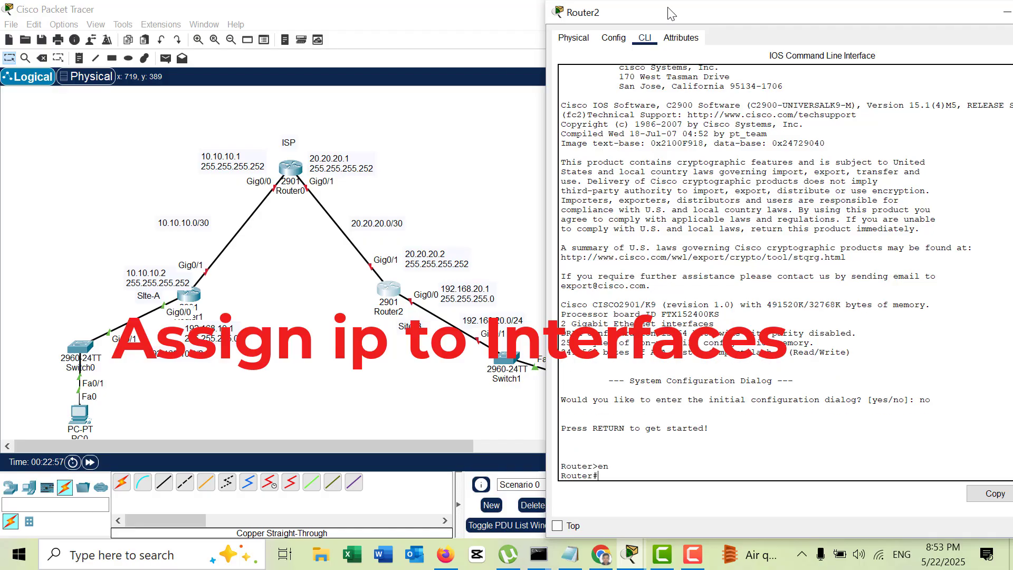
text(confi)
key(BackSpace)
text(g t)
key(Return)
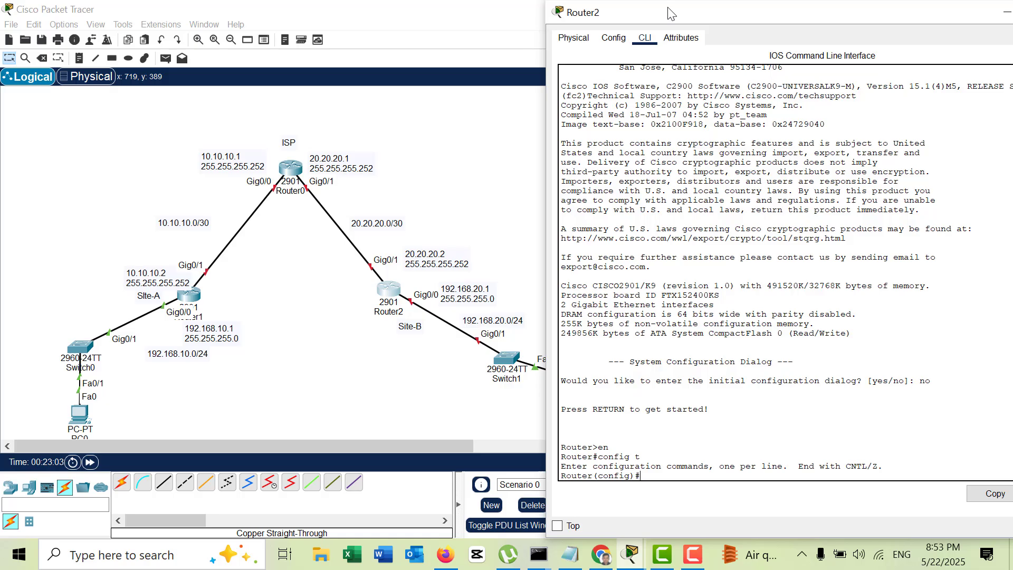
text(hostn)
key(Tab)
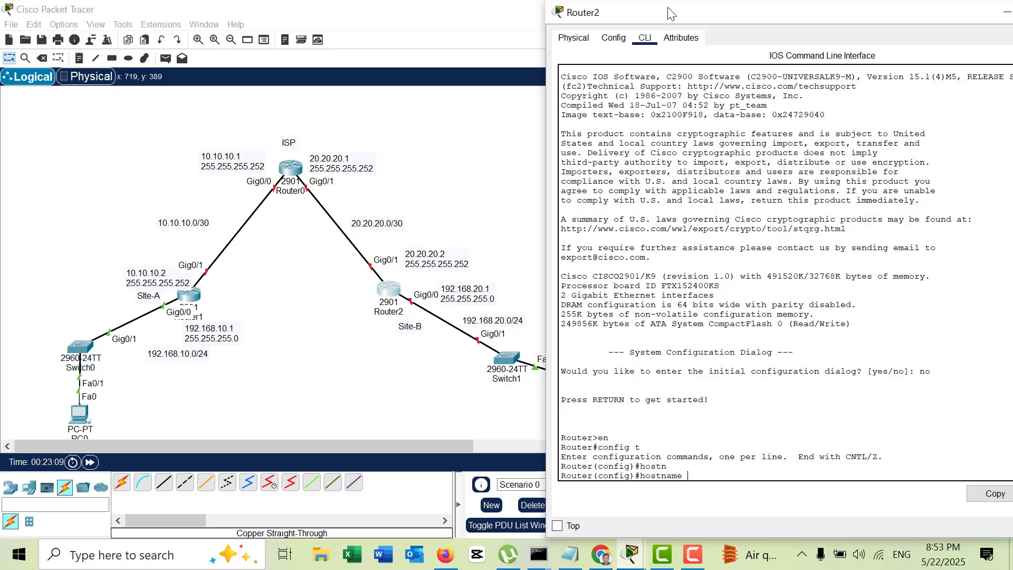
text(Site-B)
key(Return)
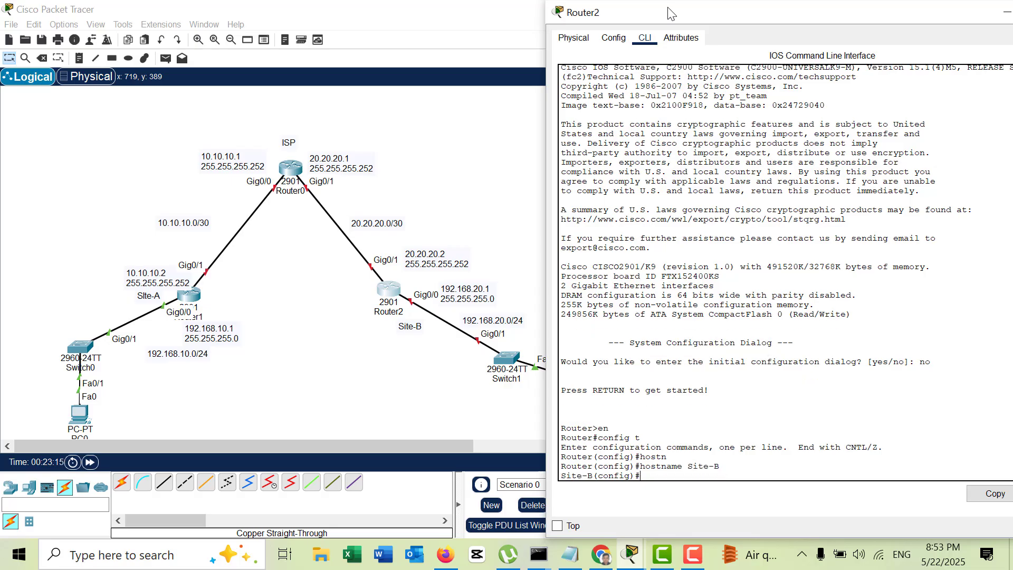
Assign 192.168.20.1 255.255.255.0 to interface gi0/0 on Site-B and enable the interface with "no shut".
text(int gi0/0)
key(Return)
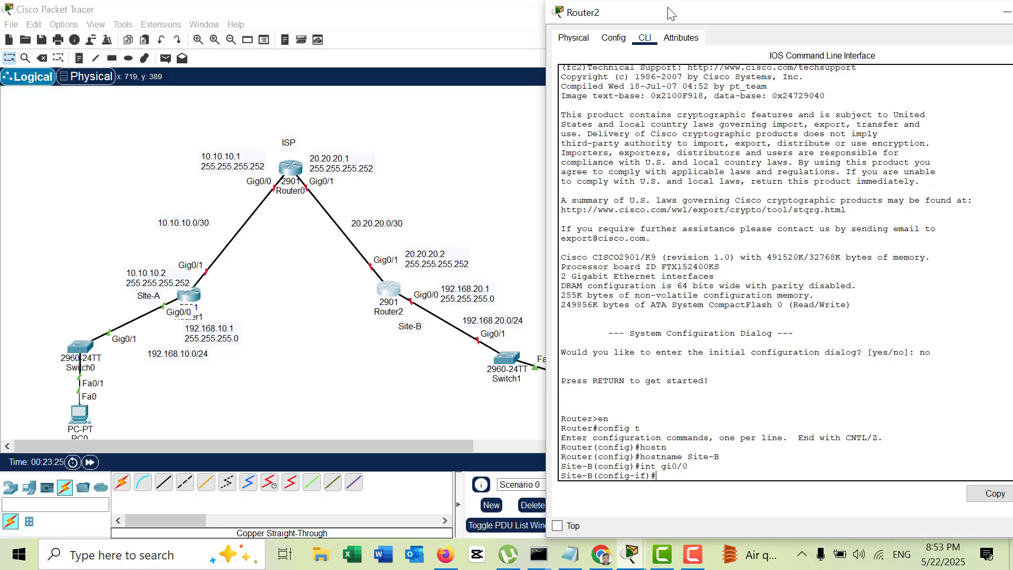
text(ip add 192.168.20.1 255.255.255)
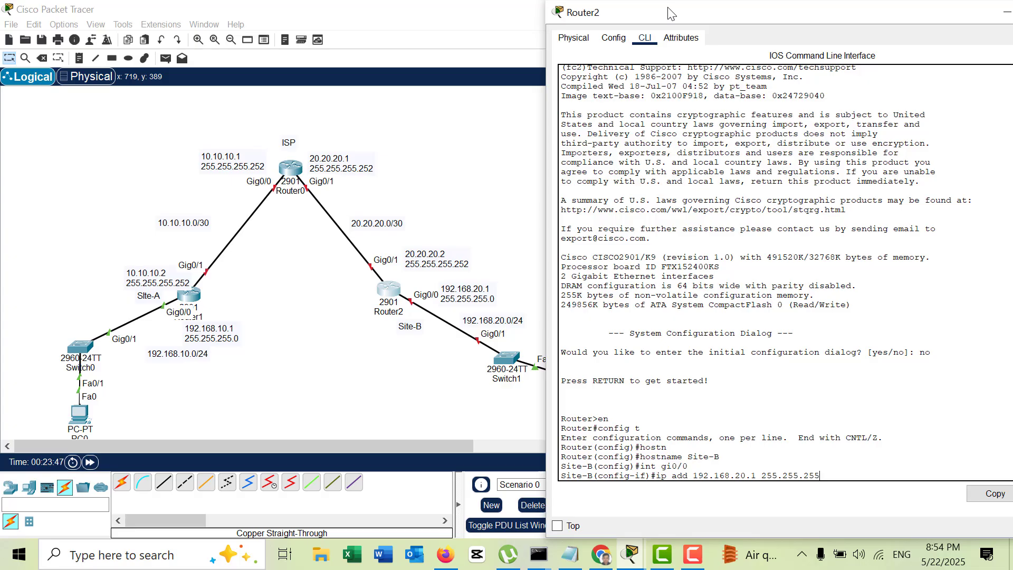
key(BackSpace)
key(BackSpace)
key(BackSpace)
text(0)
key(Return)
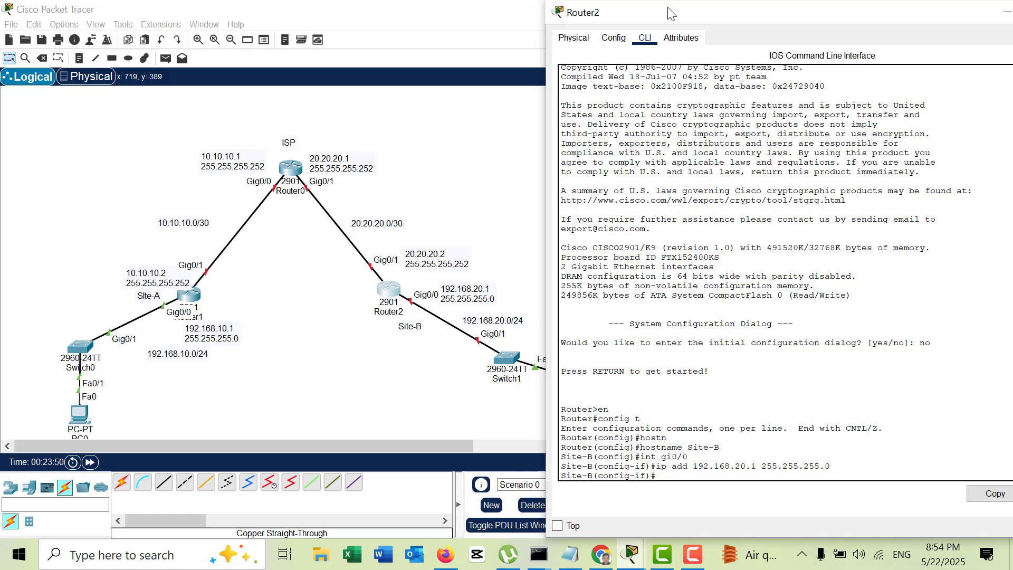
text(no shut)
key(Return)
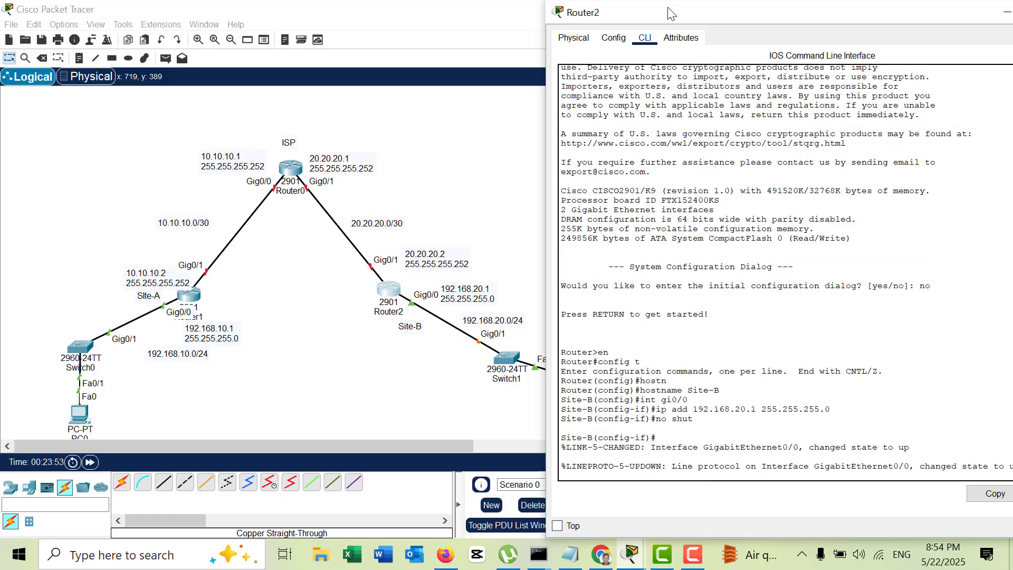
Assign 20.20.20.2 255.255.255.252 to interface gi0/1 on Site-B and enable the interface with "no shut".
text(int)
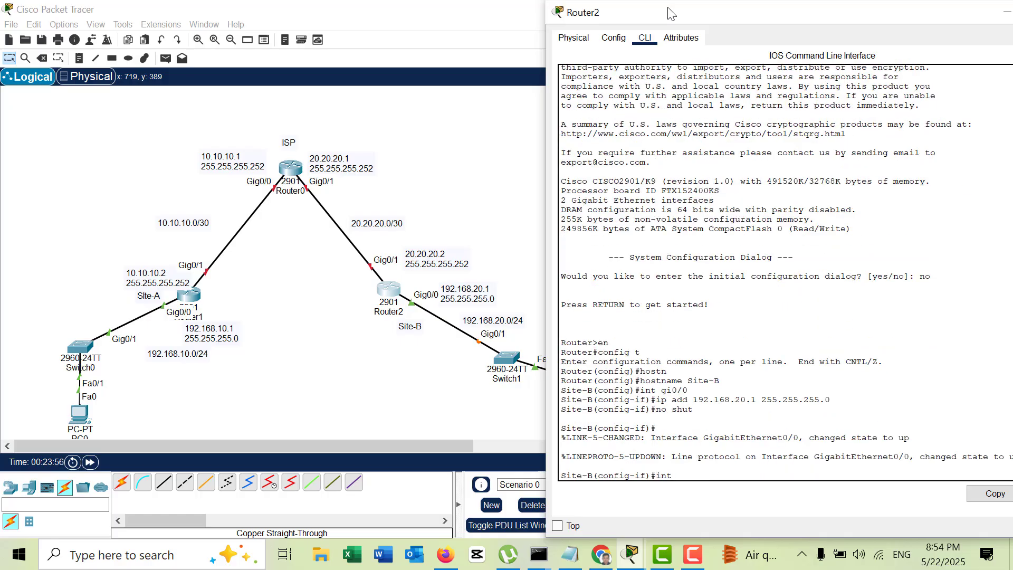
text( gi0/1)
key(Return)
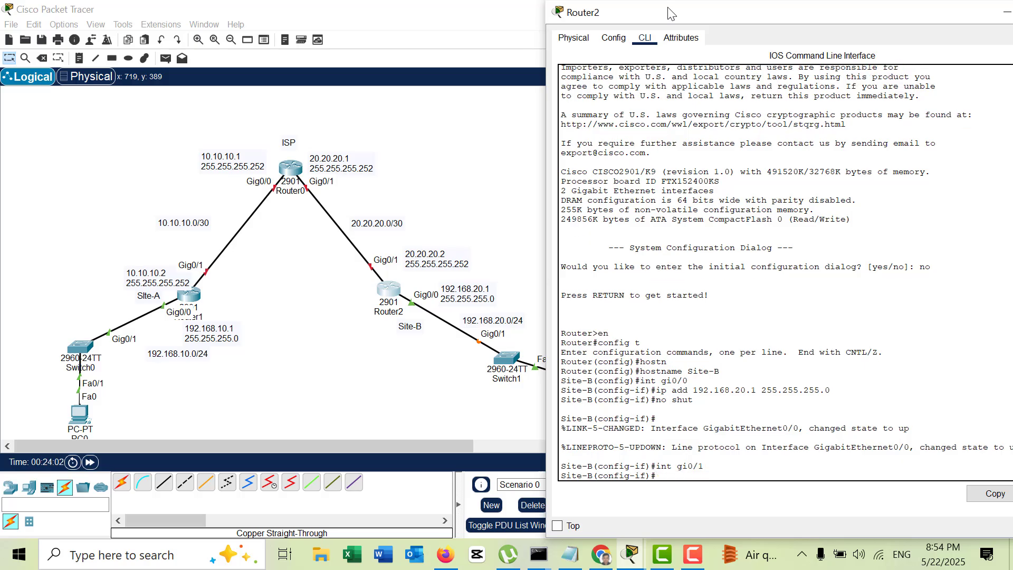
text(ip add 20.20.20.2 255.255.255.252)
key(Return)
text(no shut)
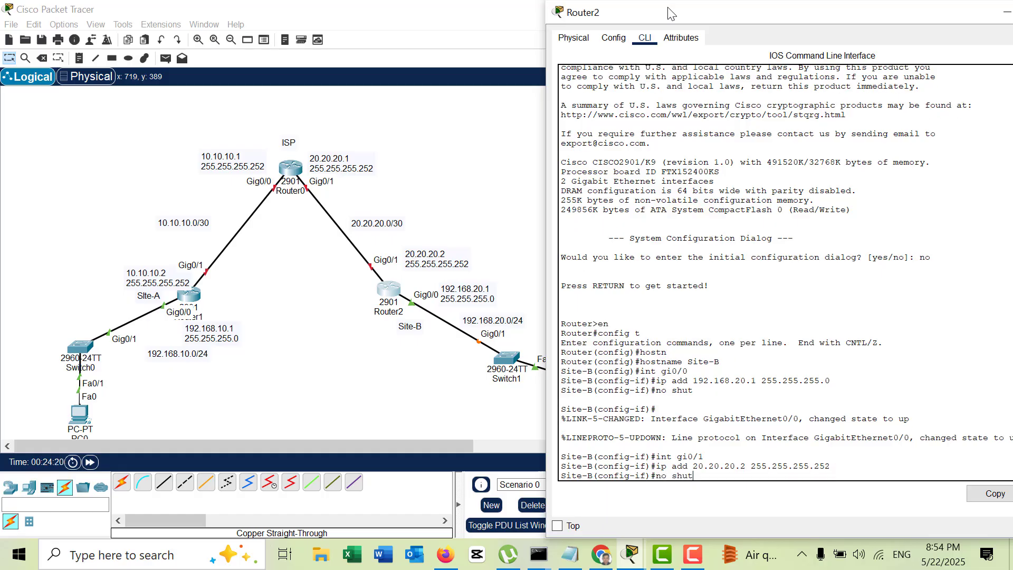
key(Return)
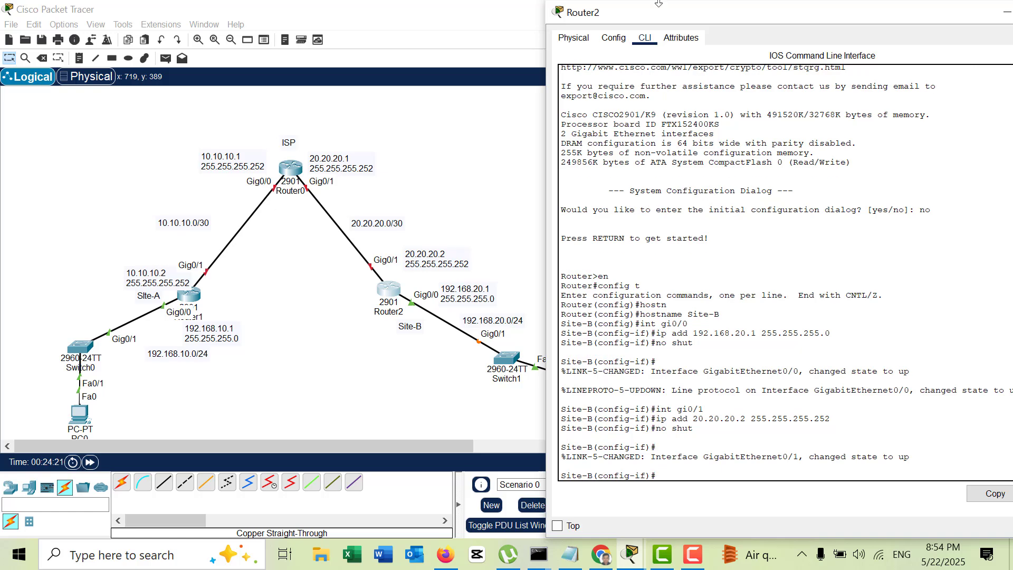
Open the command line of Router0, the ISP router, and decline the initial configuration dialog with "no".
click(295, 169)
click(295, 169)
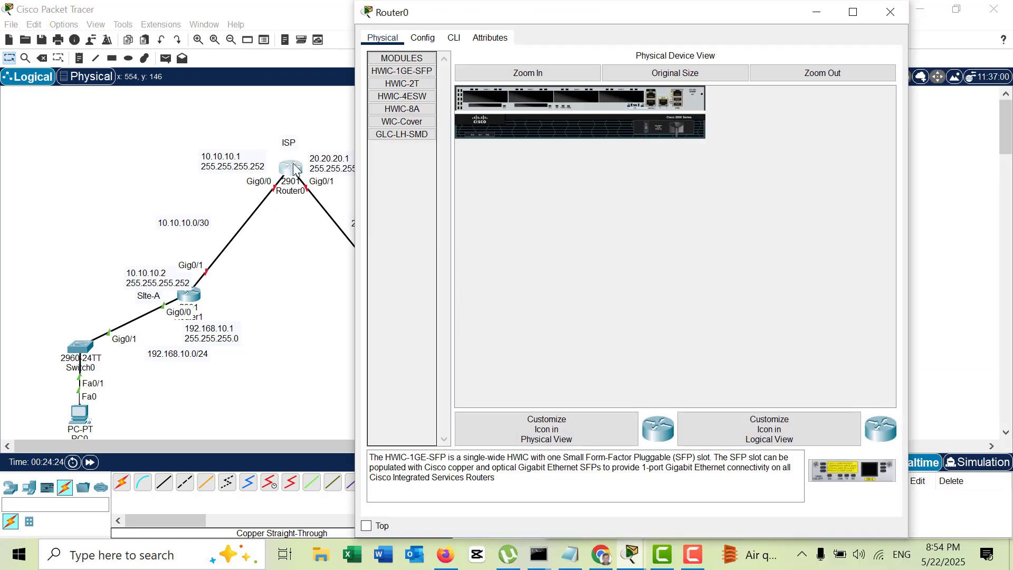
click(455, 36)
drag(500, 20, 591, 17)
key(Return)
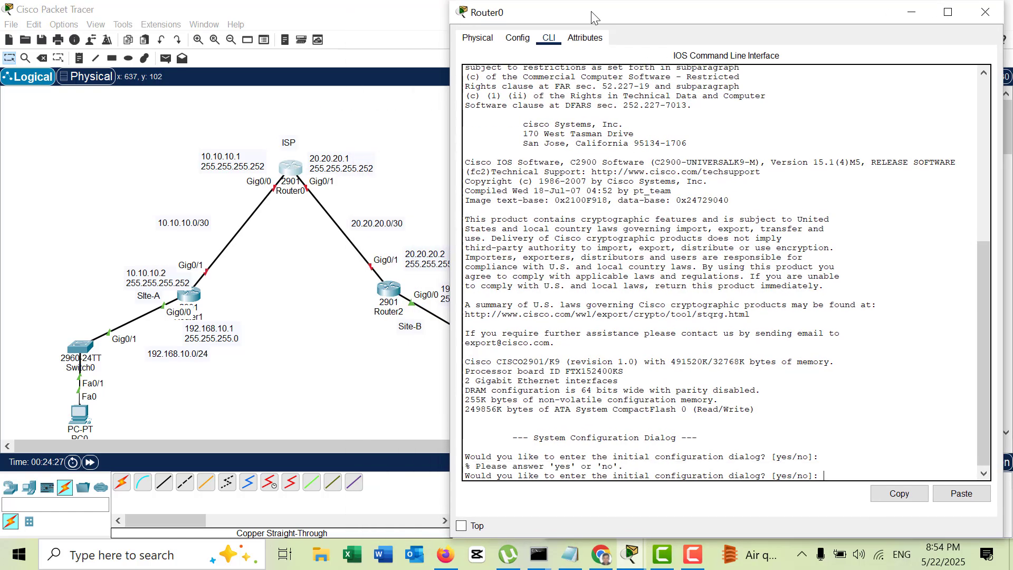
key(Return)
text(no)
key(Return)
key(Return)
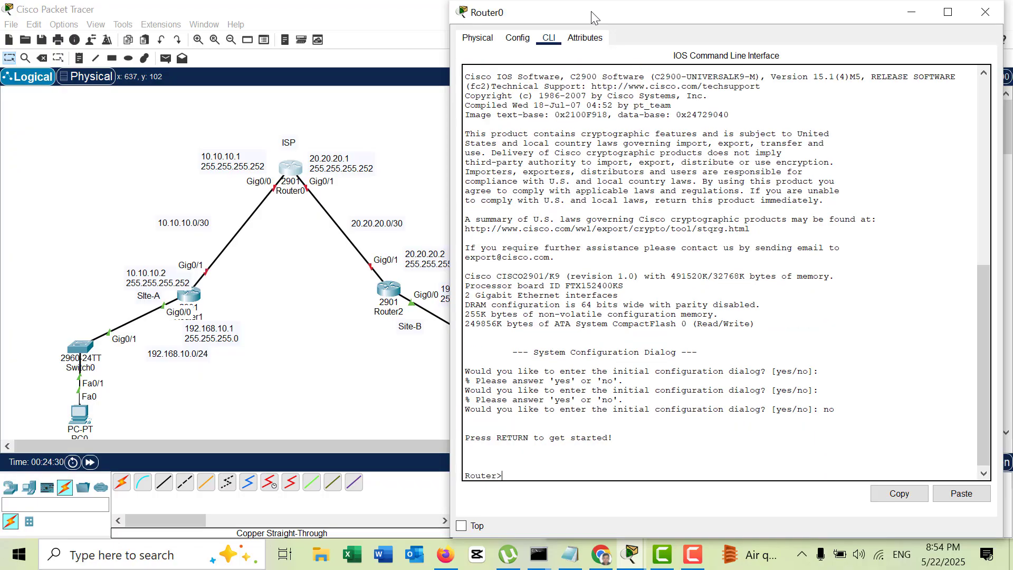
Enter privileged and global configuration mode on Router0 and set its hostname to ISP.
text(en)
key(Return)
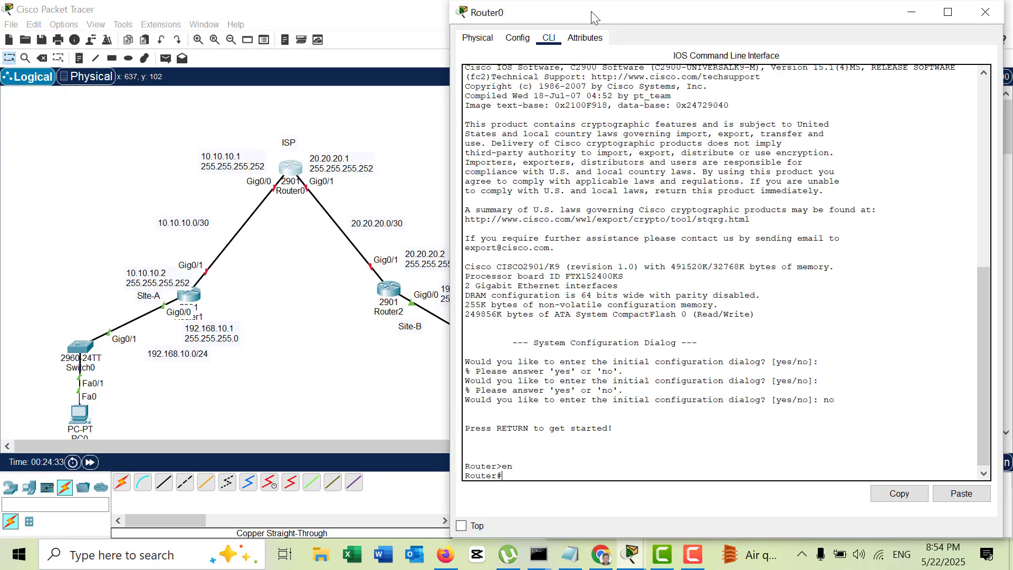
text(config t)
key(Return)
text(hostn)
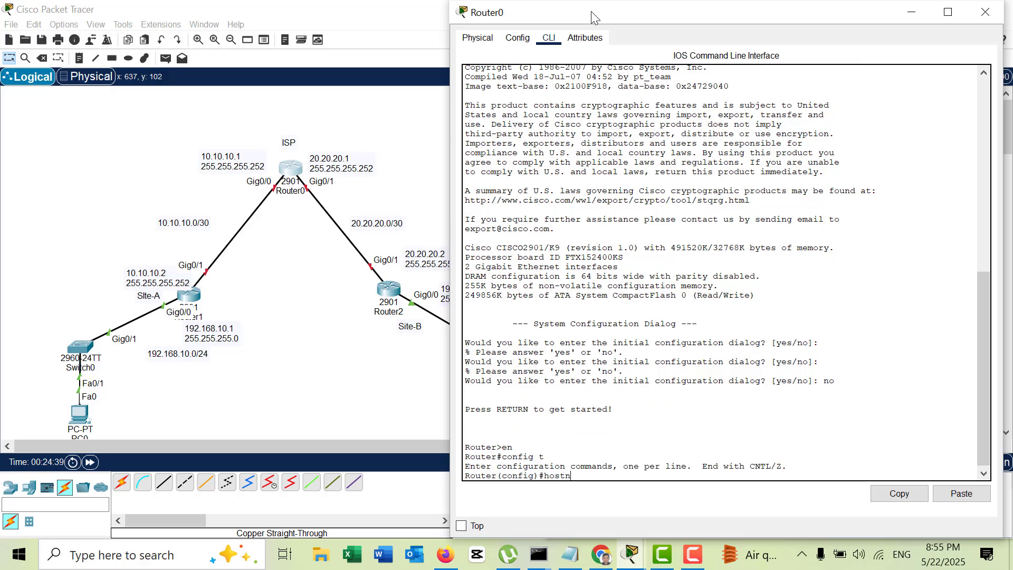
key(Tab)
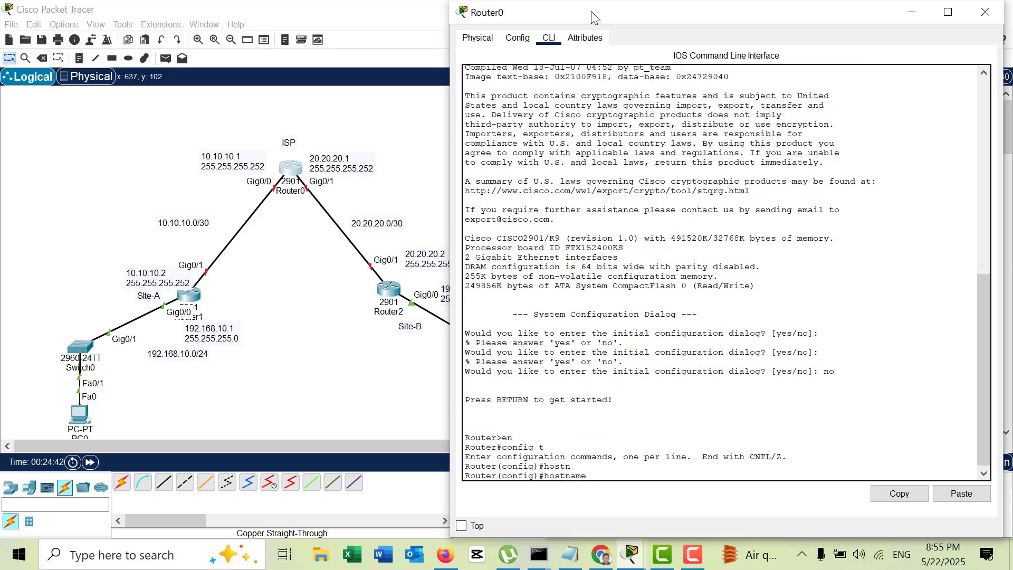
text(ISP)
key(Return)
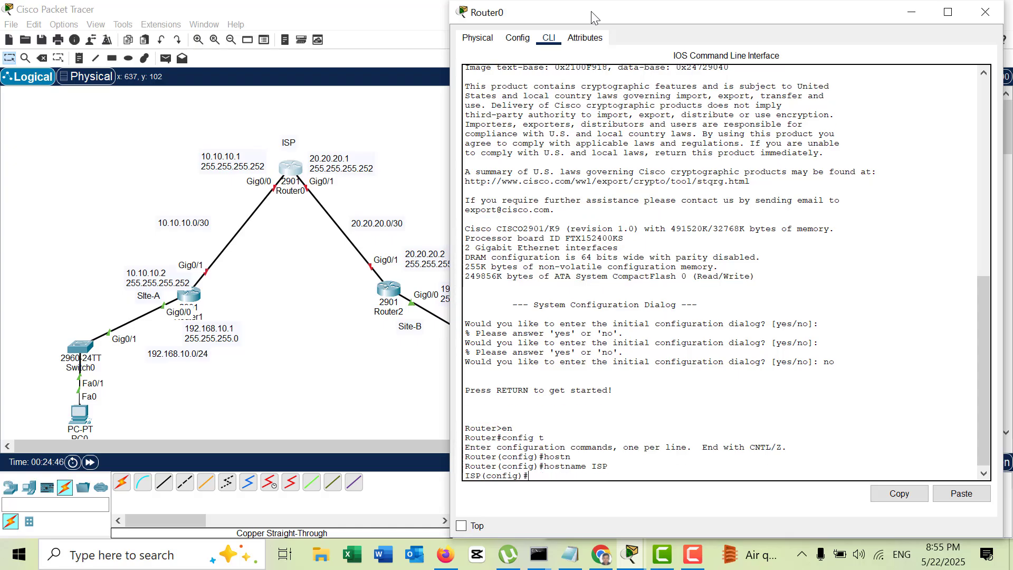
Assign 10.10.10.1 255.255.255.252 to interface gi0/0 on the ISP router and enable it with "no shut".
text(int gi0/0)
key(Return)
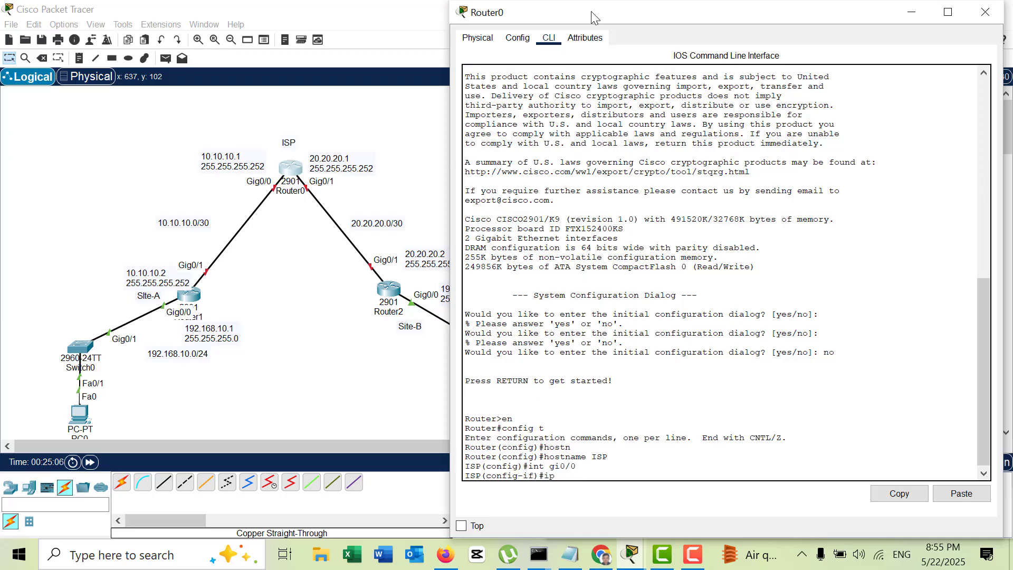
text(ip add 10.10.10.1 255.255.255.252)
key(Return)
text(no)
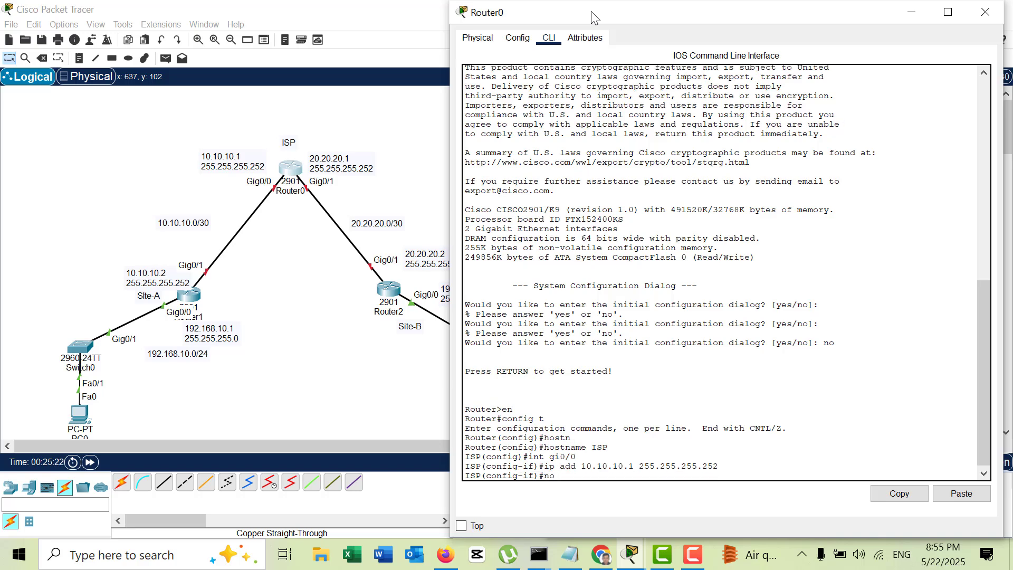
text( shut)
key(Return)
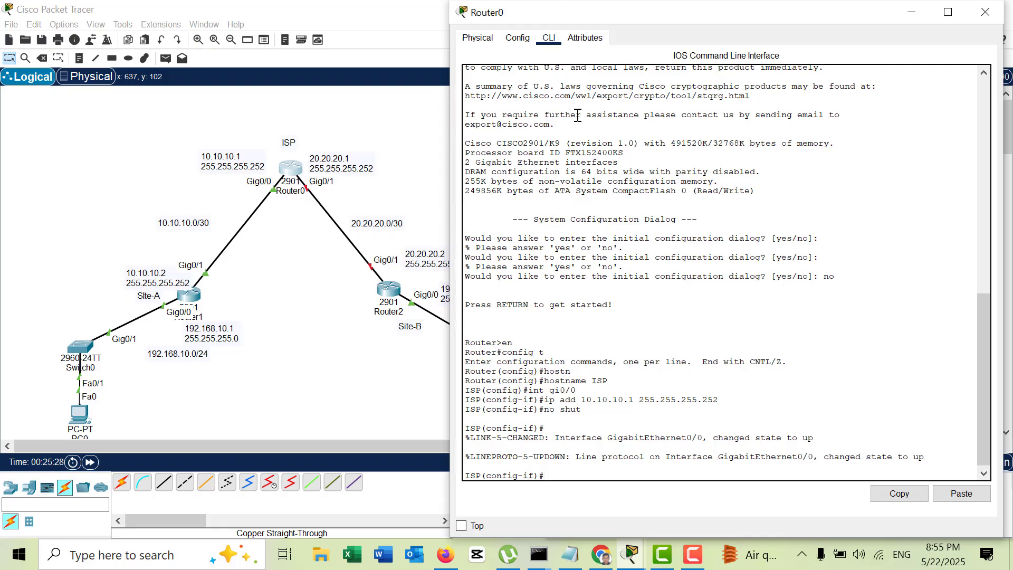
Assign 20.20.20.1 255.255.255.252 to interface gi0/1 on the ISP router, correcting the mistyped mask, and enable it with "no shut".
text(int gi0/1)
key(Return)
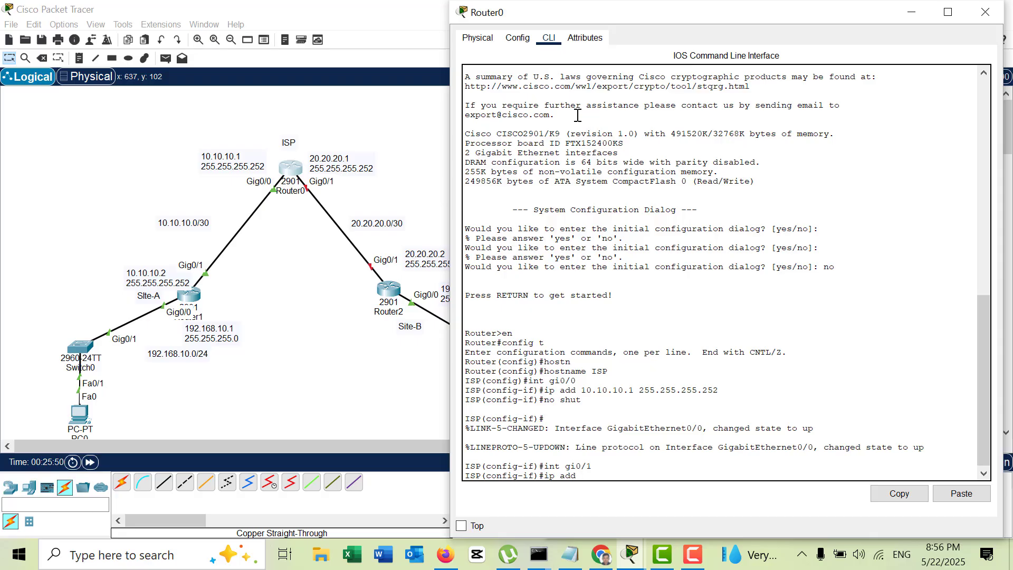
text(20.20.20.1 255.255.255.)
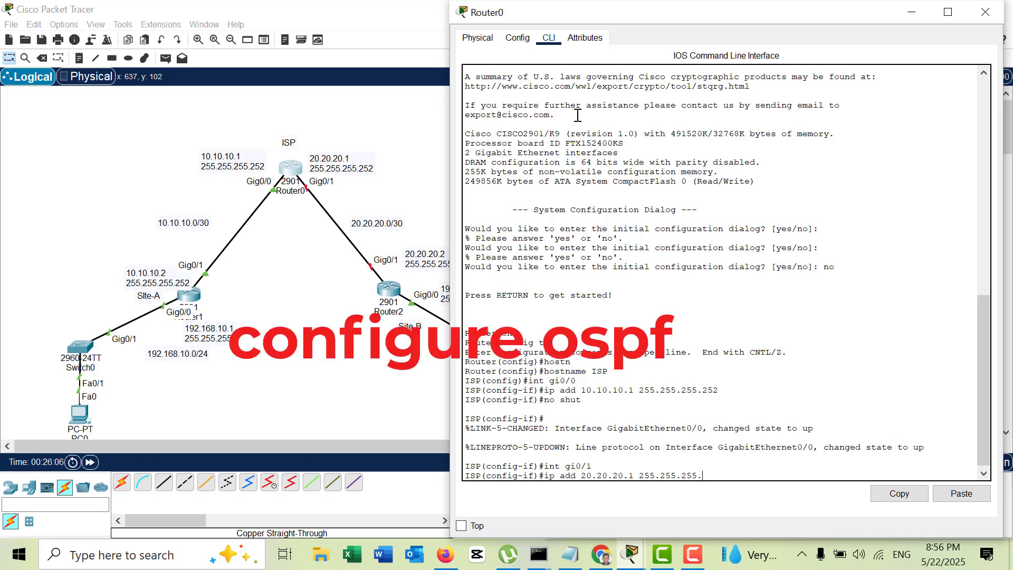
text(1)
key(Return)
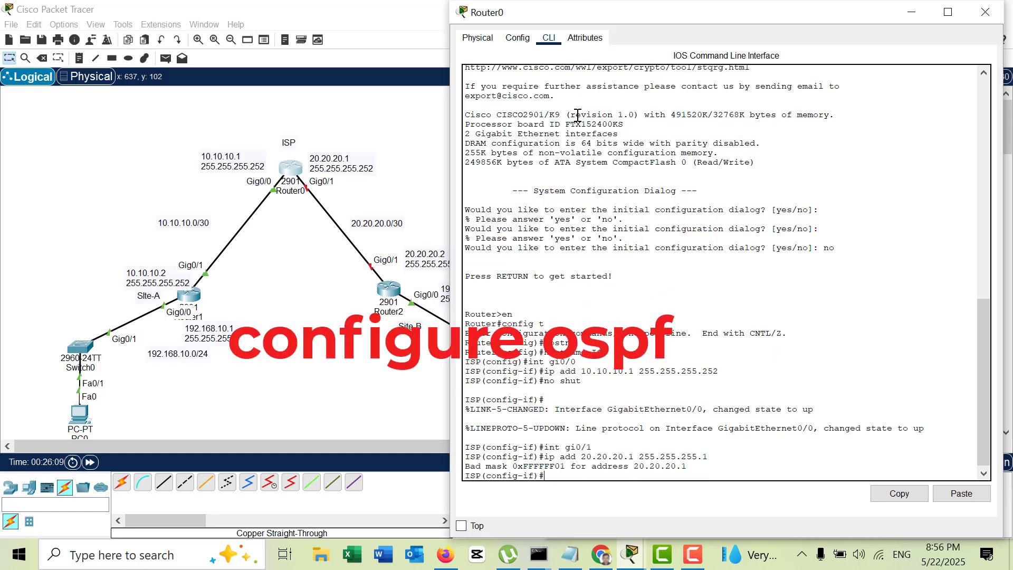
key(Up)
key(BackSpace)
text(255.255.255.25)
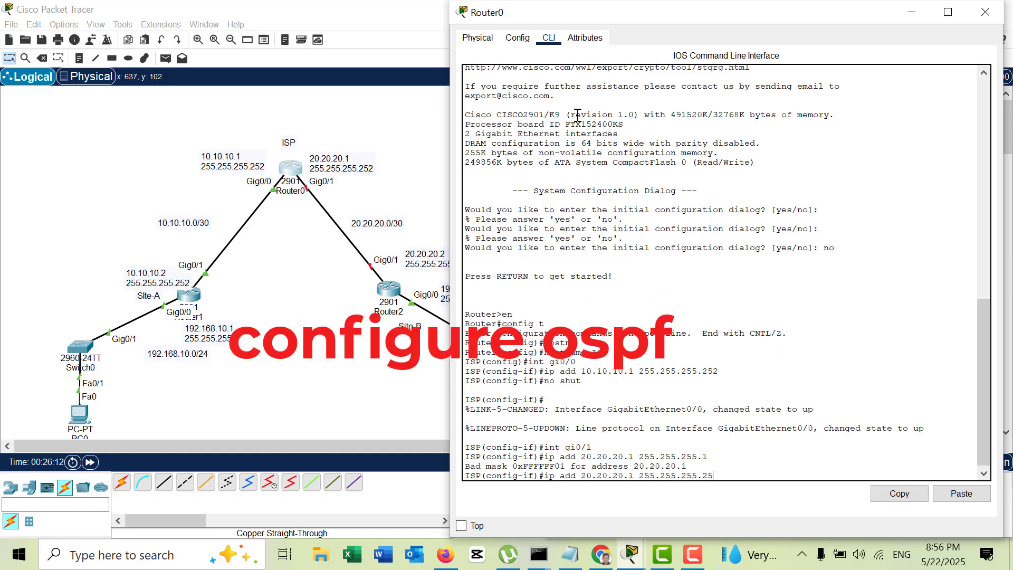
text(2)
key(Return)
text(no shut)
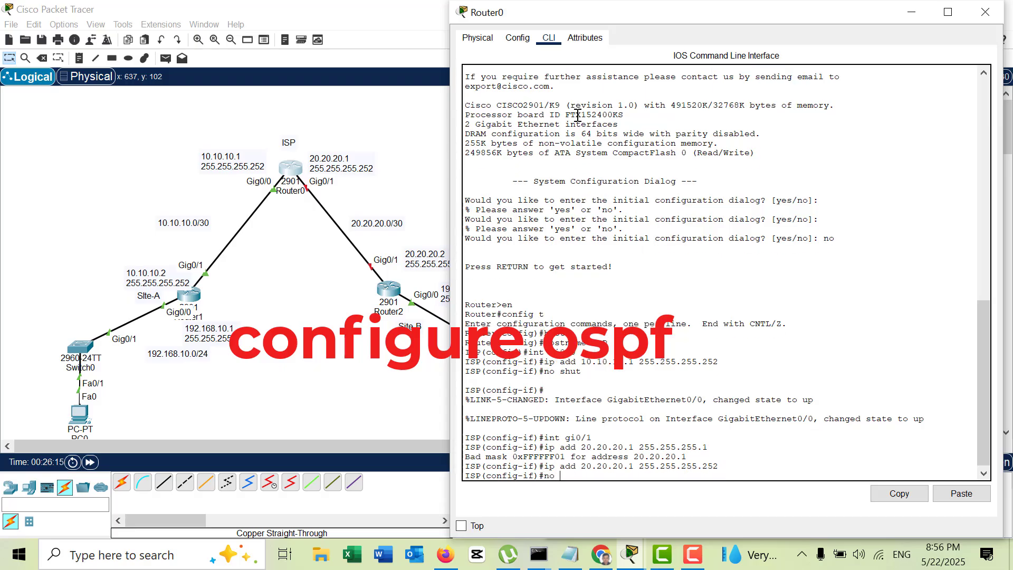
key(Return)
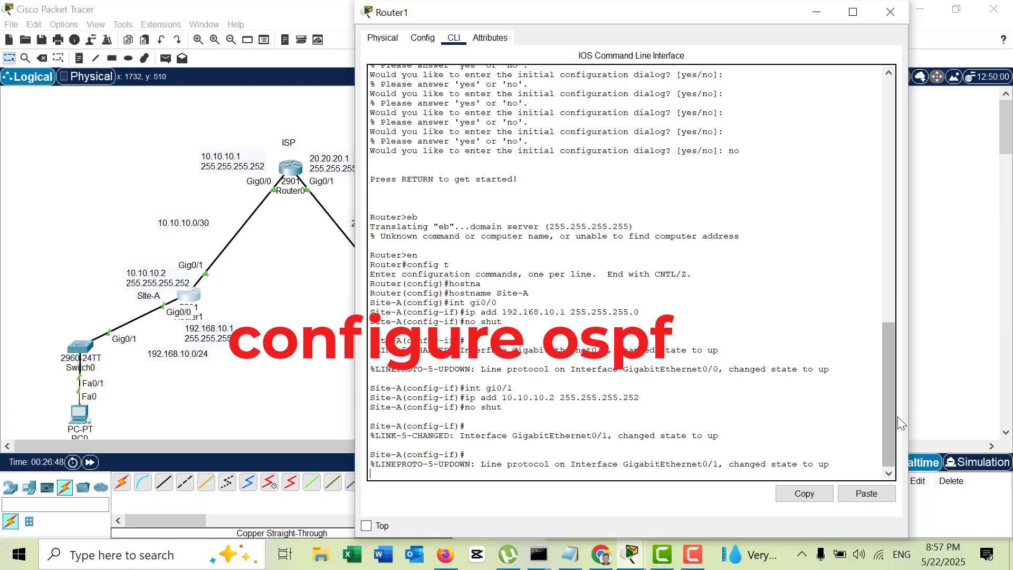
Leave interface configuration mode on Site-A and start OSPF with process ID 10, checking the command help for the ID range.
key(Return)
key(Return)
key(Return)
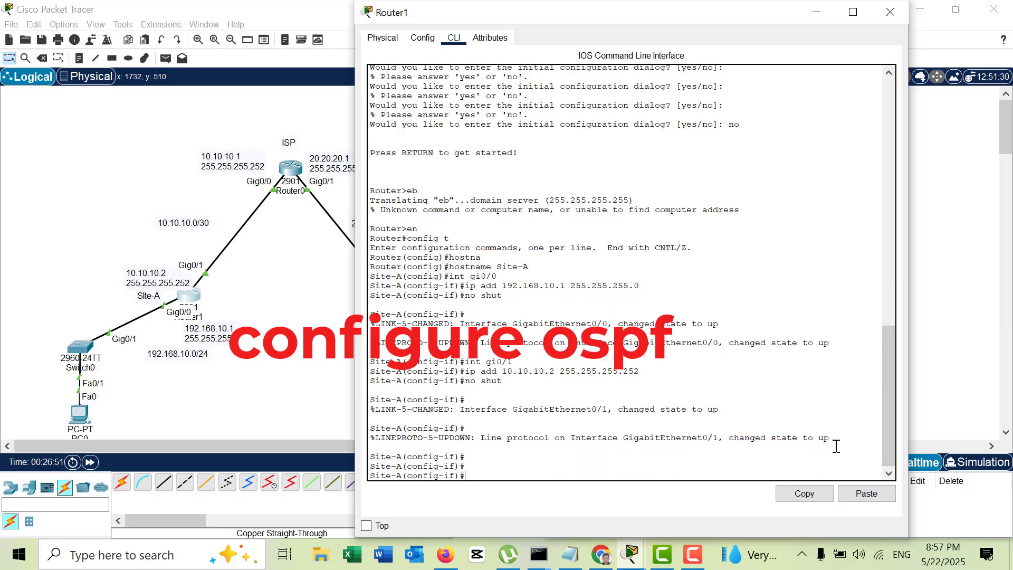
text(exit)
key(Return)
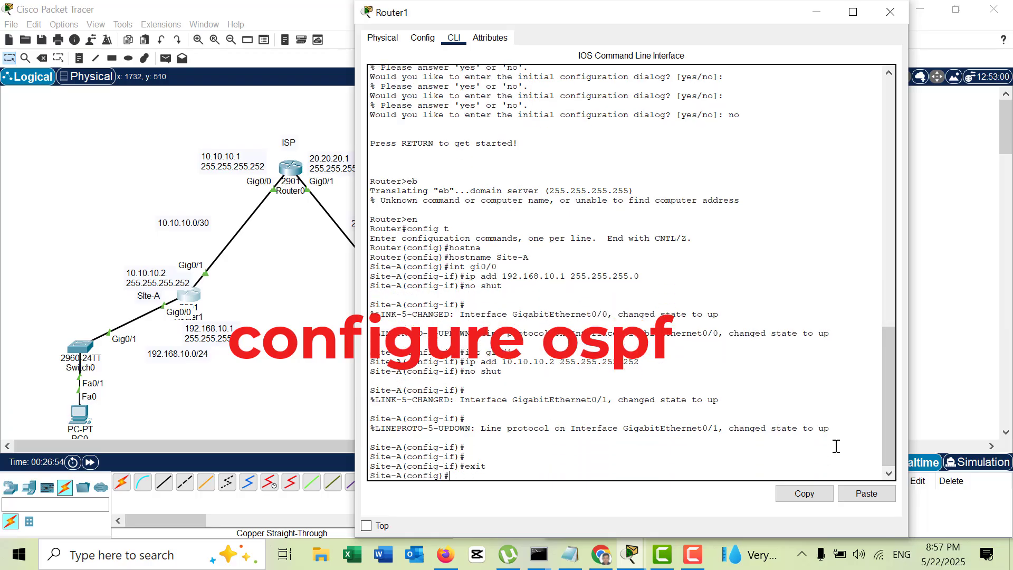
text(ri)
text(o)
key(Tab)
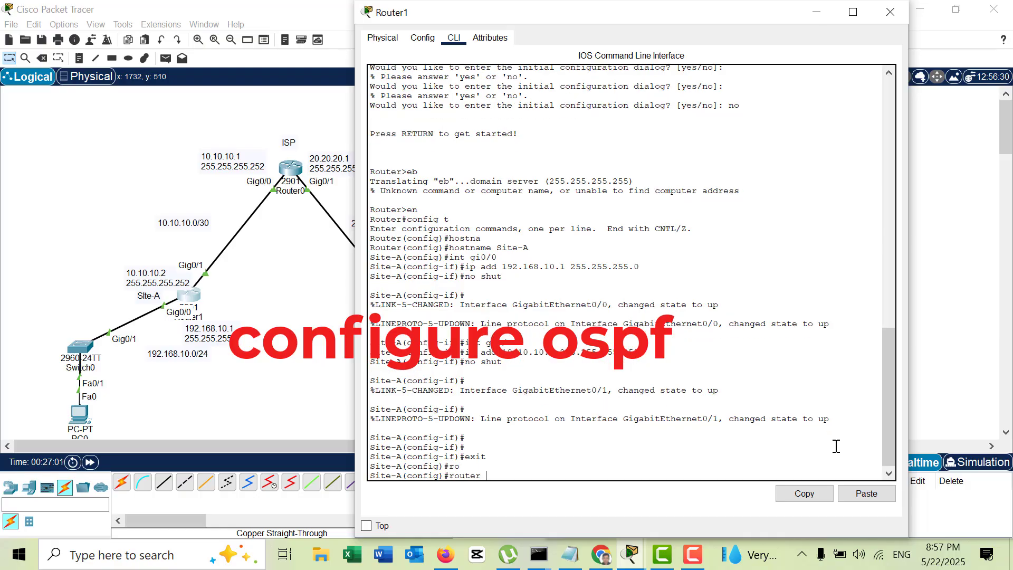
text(osp)
key(Tab)
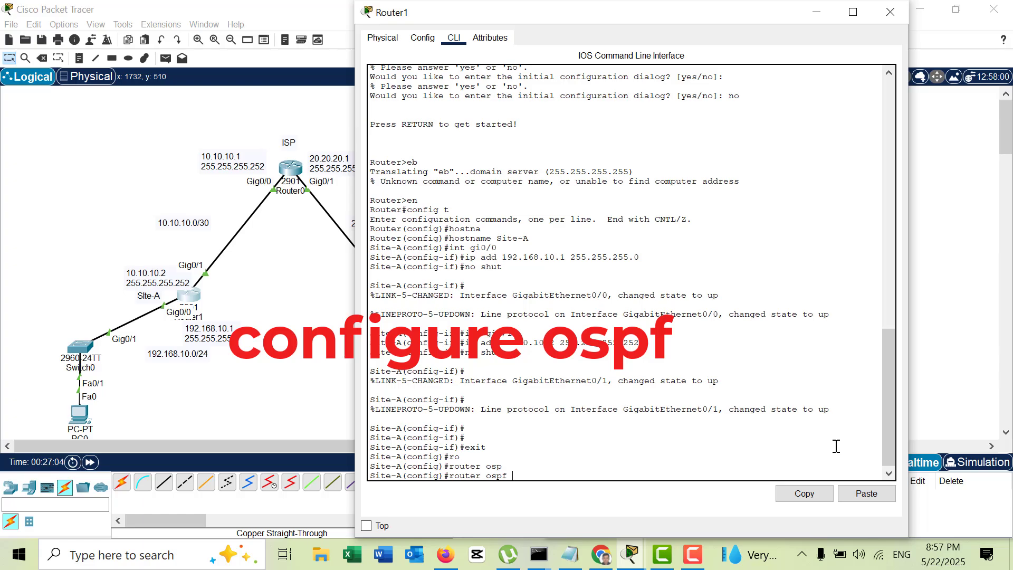
text(?)
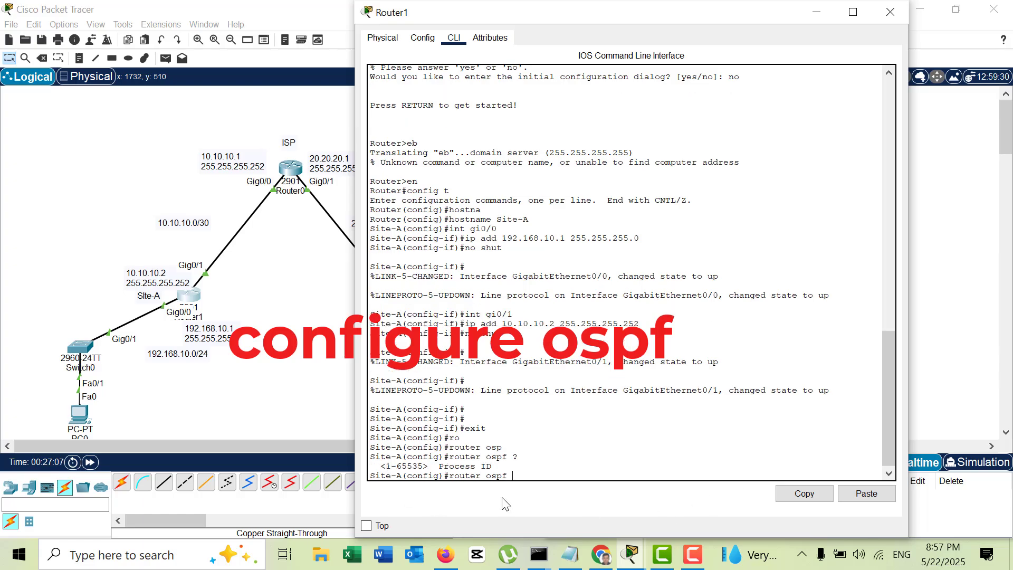
text(10)
key(Return)
Set the OSPF router-id on Site-A to 10.10.10.10, checking the command help for its format.
text(r)
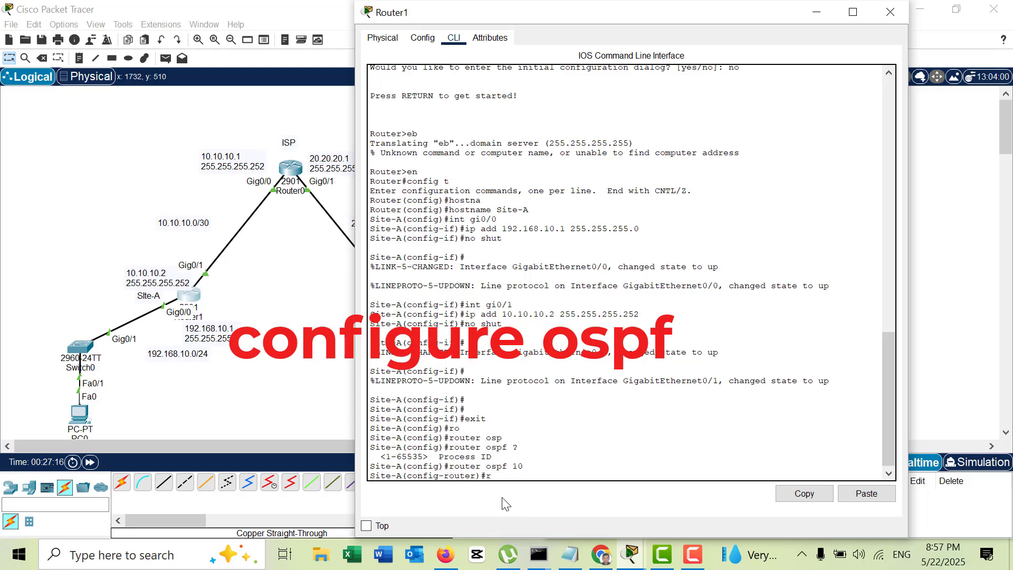
text(ou)
key(Tab)
text(?)
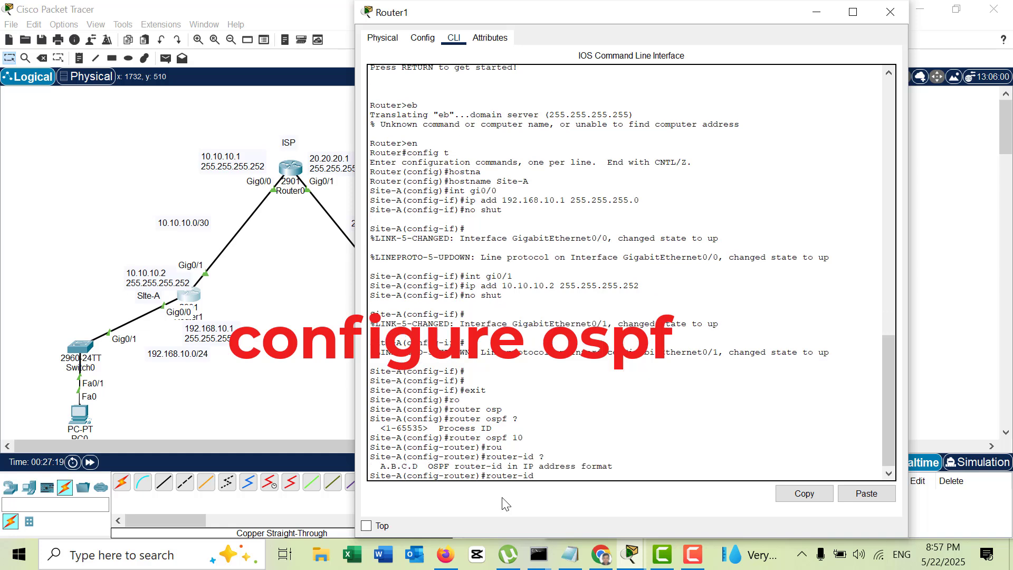
text(10.10.10.10)
key(Return)
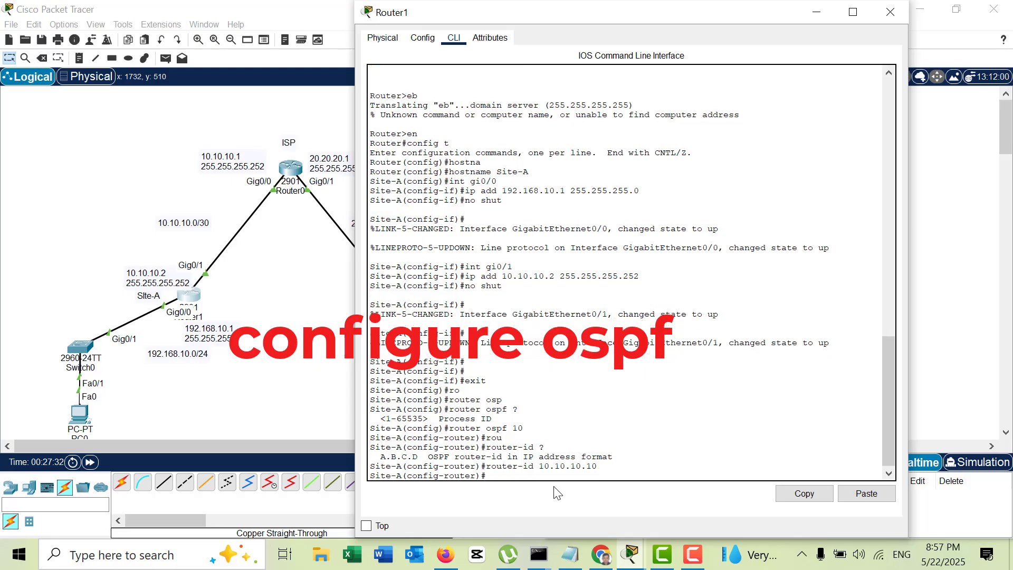
Advertise Site-A's LAN in OSPF as network 192.168.10.0 with wildcard mask 0.0.0.255 in area 0.
text(netw)
key(Tab)
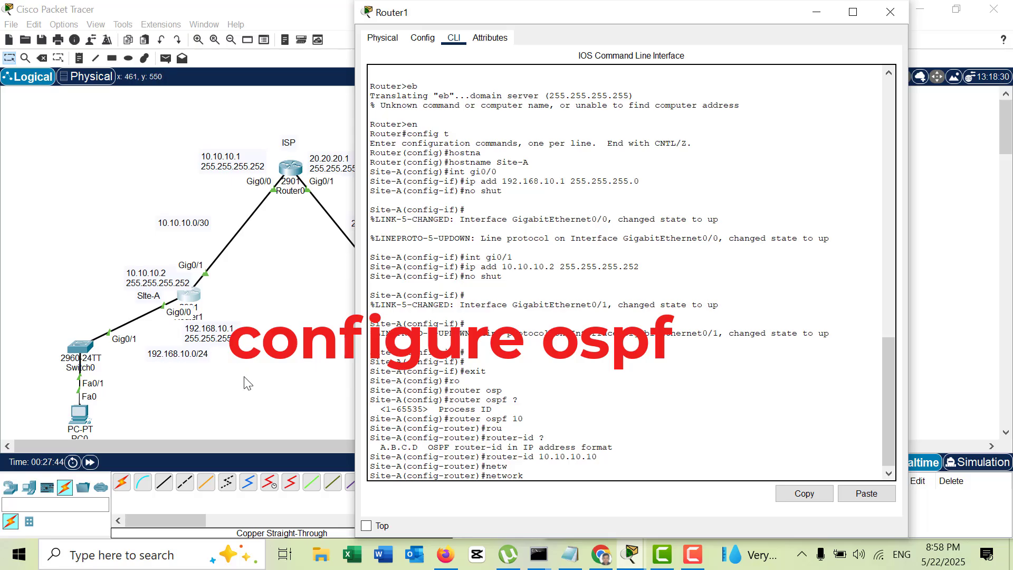
text(192.168.10.0 2)
key(BackSpace)
text(0.0.0.255 ar)
key(Tab)
text(0)
key(Return)
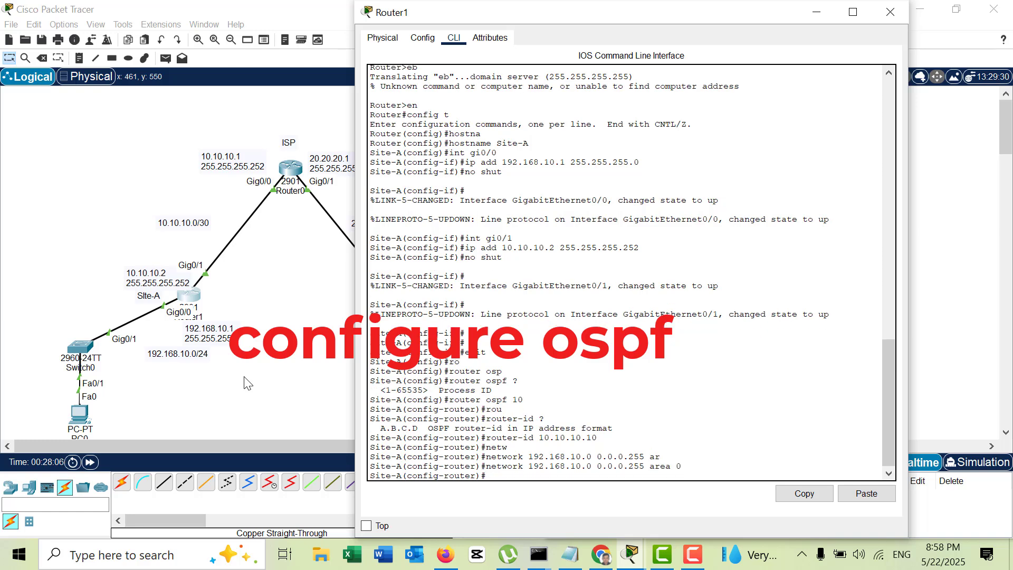
Advertise Site-A's link to the ISP in OSPF as network 10.10.10.0 with wildcard mask 0.0.0.3 in area 0.
text(net)
key(Tab)
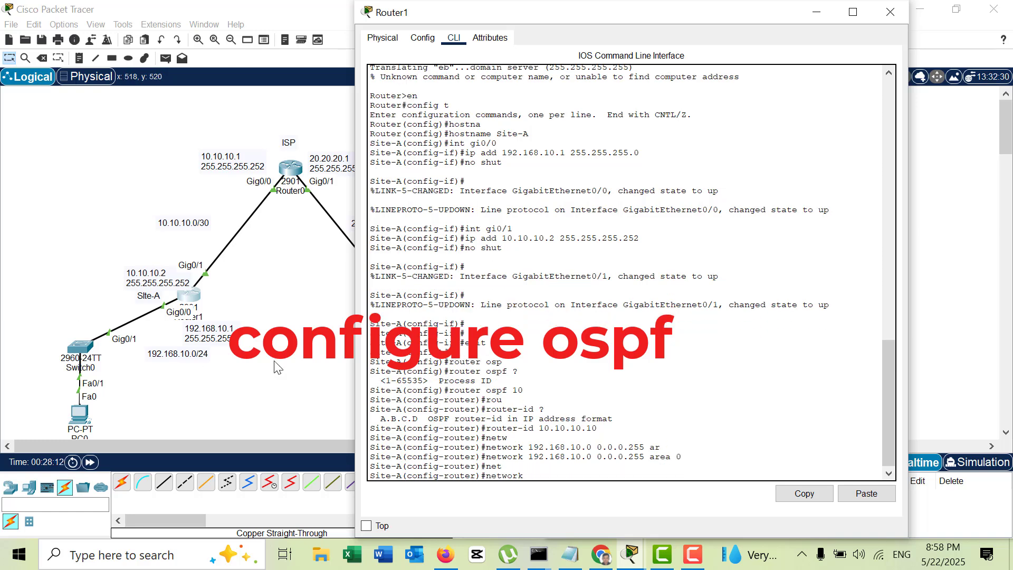
text(10.10.10.0 0.0.0.3 are)
key(Tab)
text(0)
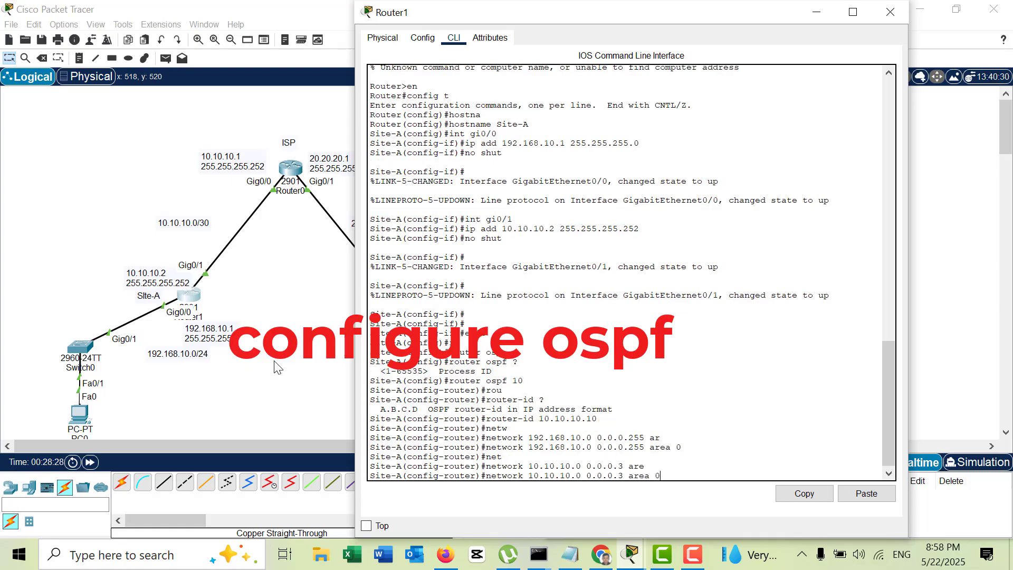
key(Return)
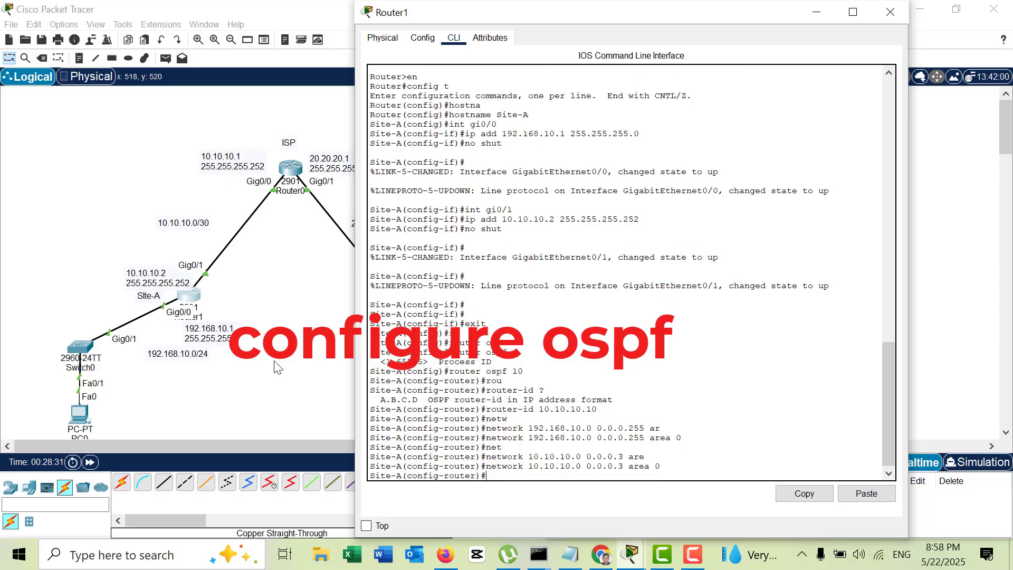
Save Site-A's configuration with "do wr" and minimize the Router1 window.
text(do wr)
key(Return)
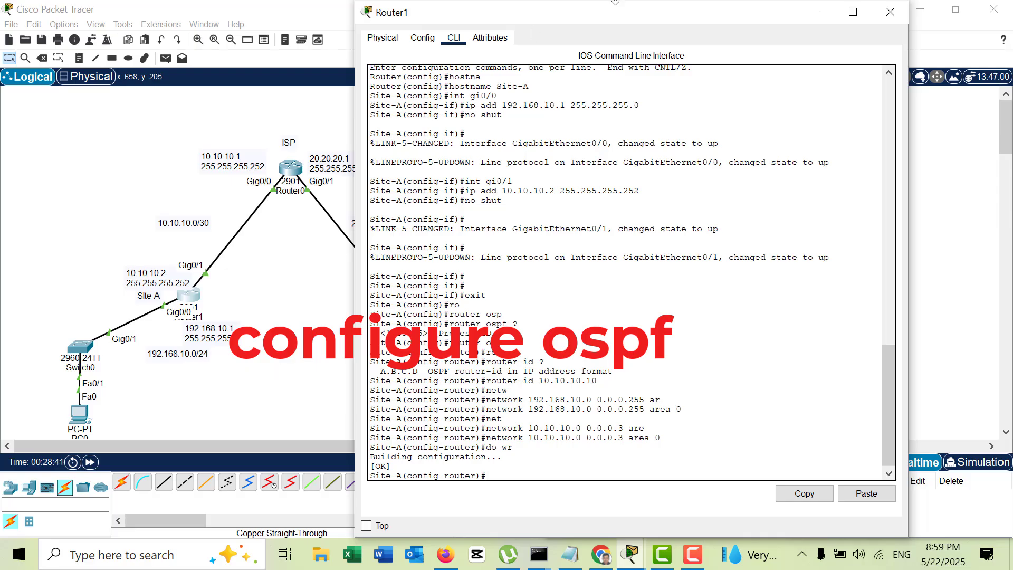
click(816, 12)
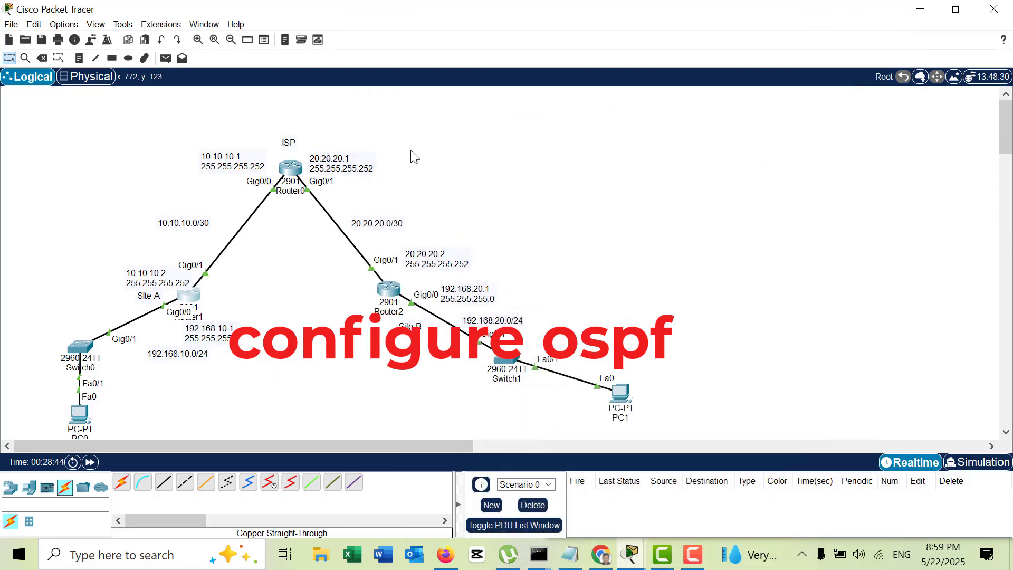
Open the ISP router's command line and leave interface configuration for global configuration mode.
click(293, 166)
click(813, 287)
key(Return)
key(Return)
key(Return)
key(Return)
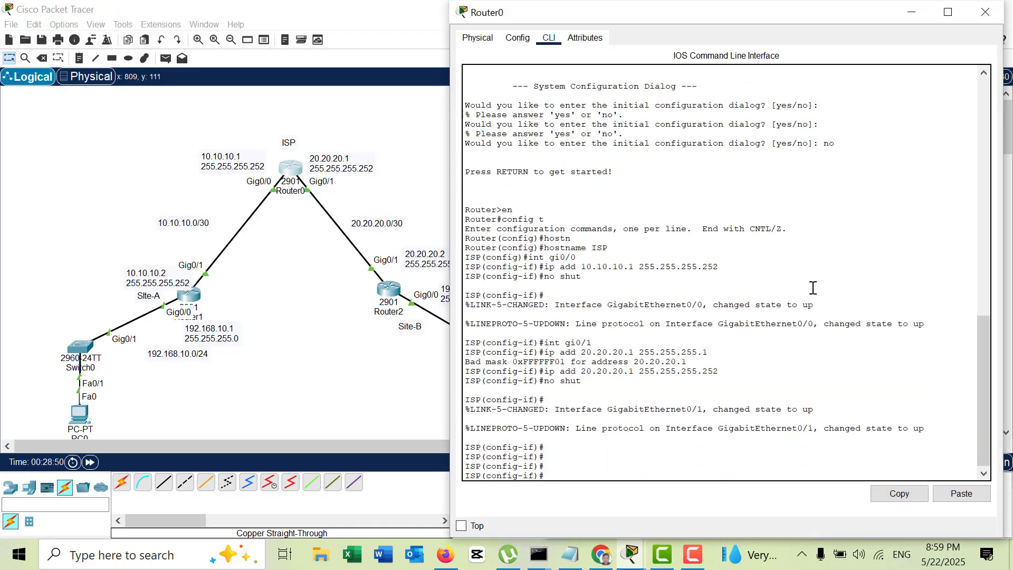
text(exit)
key(Return)
Start OSPF process 10 on the ISP router.
text(rou)
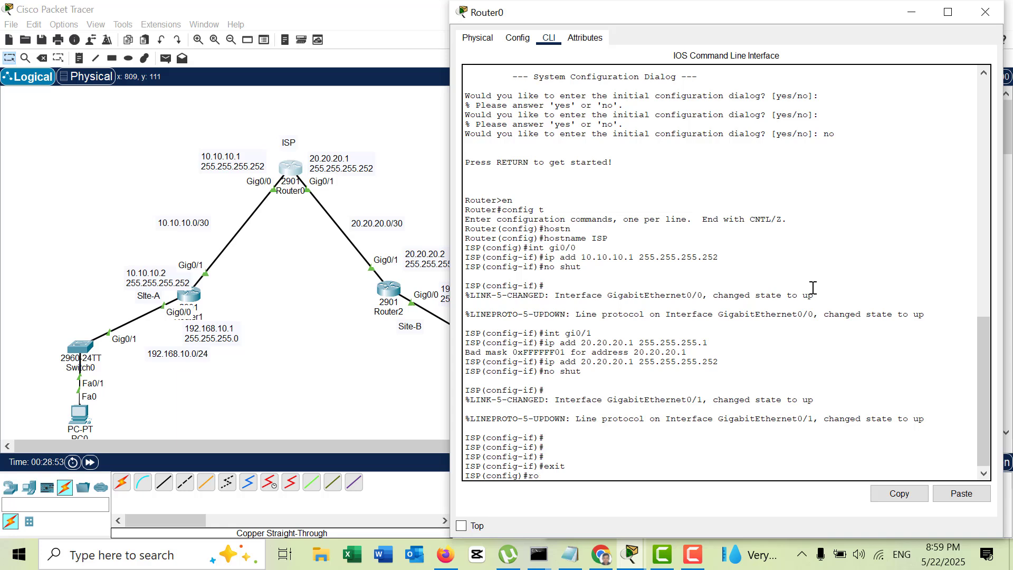
key(Tab)
text(os)
key(Tab)
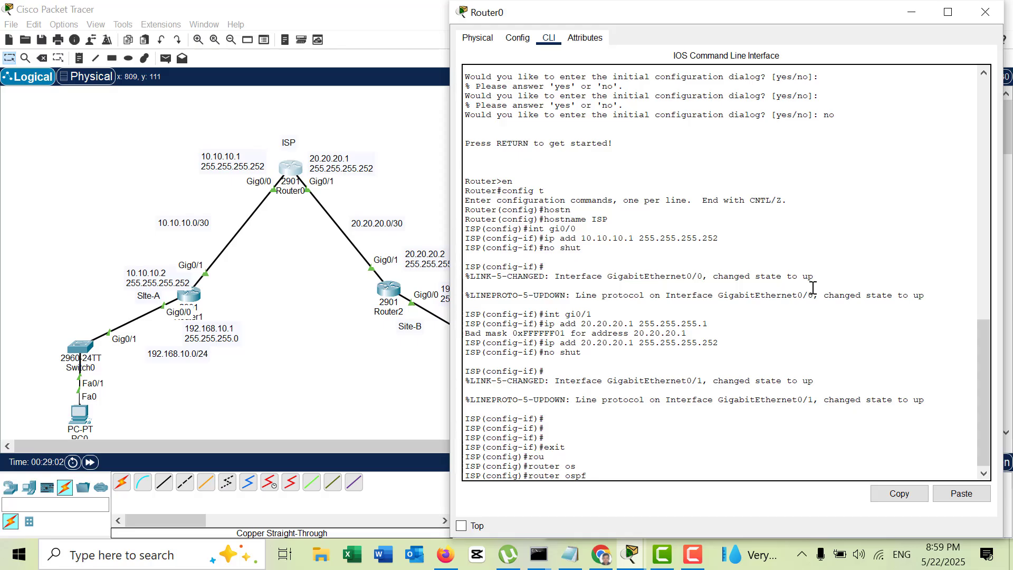
text(10)
key(Return)
Set the ISP router's OSPF router-id to 1.1.1.1.
text(router)#ro)
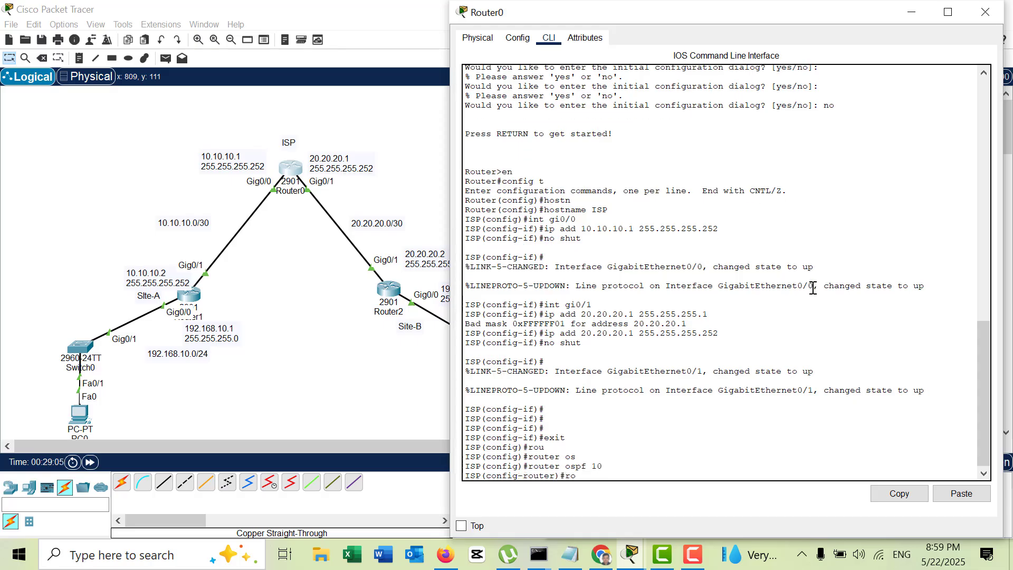
key(Tab)
text(1.)
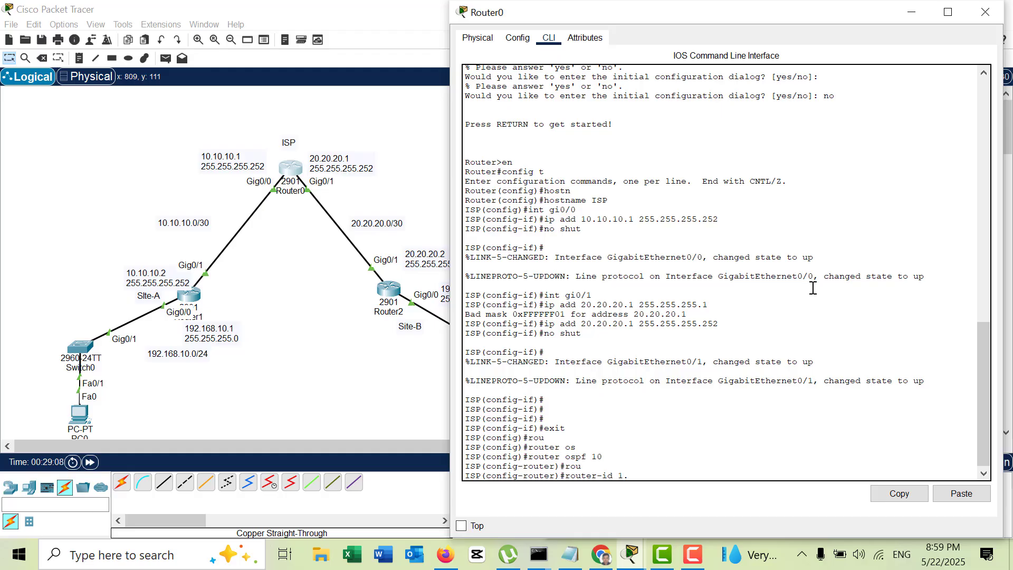
text(1.1.1)
key(Return)
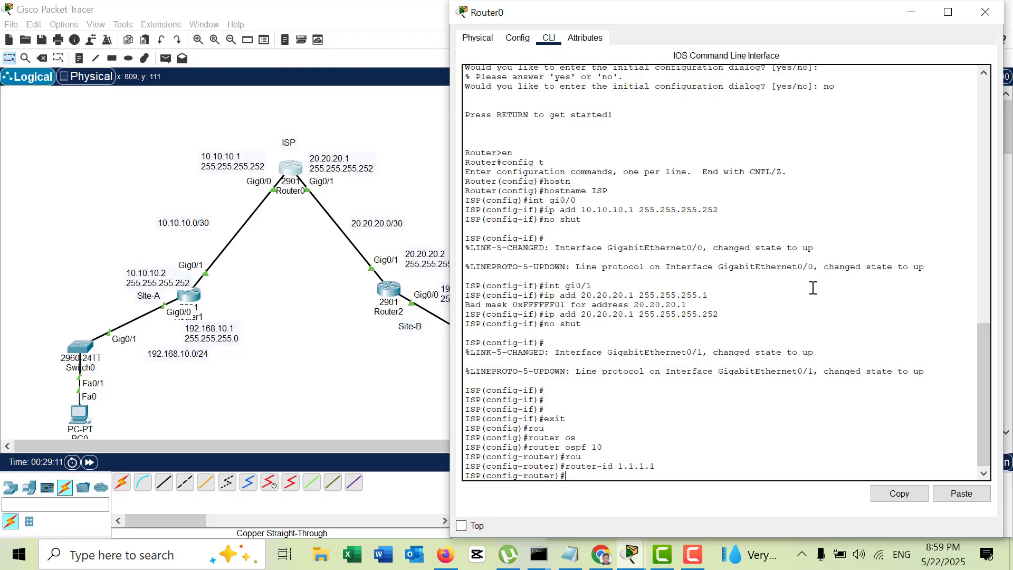
Advertise the ISP's link to Site-A in OSPF as network 10.10.10.0 with wildcard mask 0.0.0.3 in area 0.
text(net)
key(Tab)
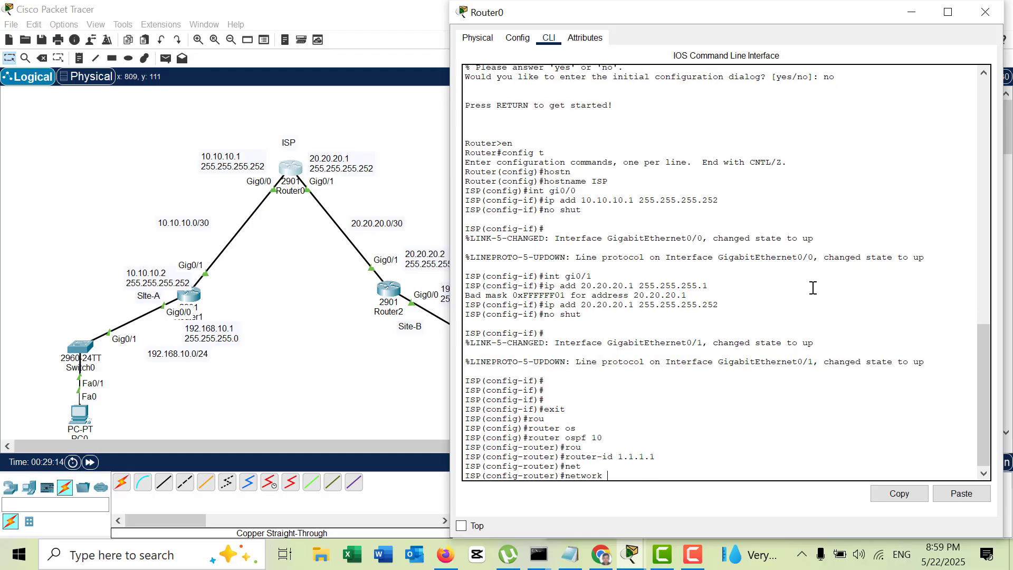
text(10.10.10.0 0.0.0.3 ar)
key(Tab)
text(0)
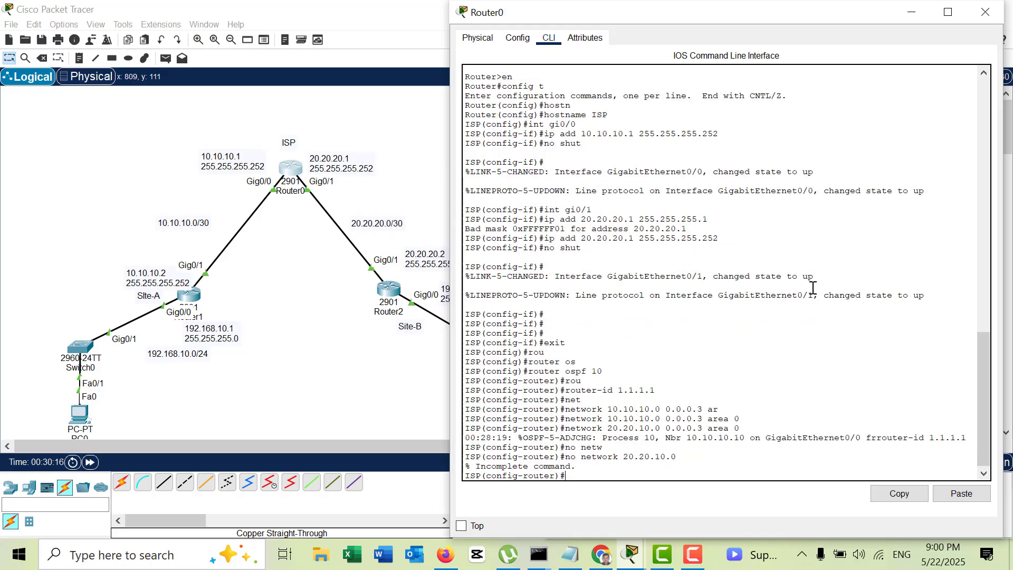
Try to advertise the ISP's link to Site-B as network 20.20.20.0 with wildcard mask 0.0.0.3 in area "o".
text(netw)
key(Tab)
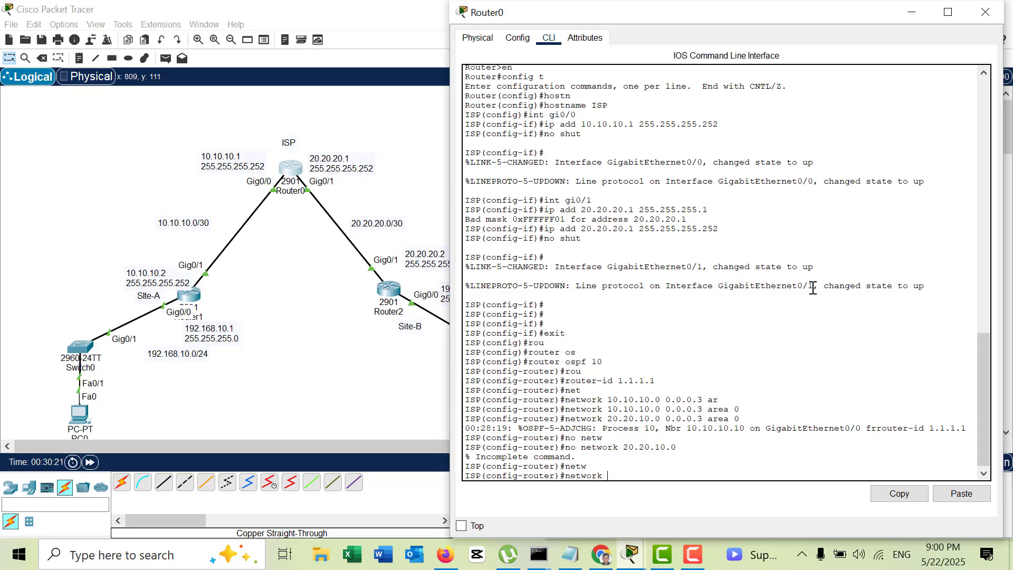
text(10)
key(BackSpace)
key(BackSpace)
text(20.20.20.0 0.0.0.3 ar)
key(Tab)
text(0)
key(BackSpace)
text(o)
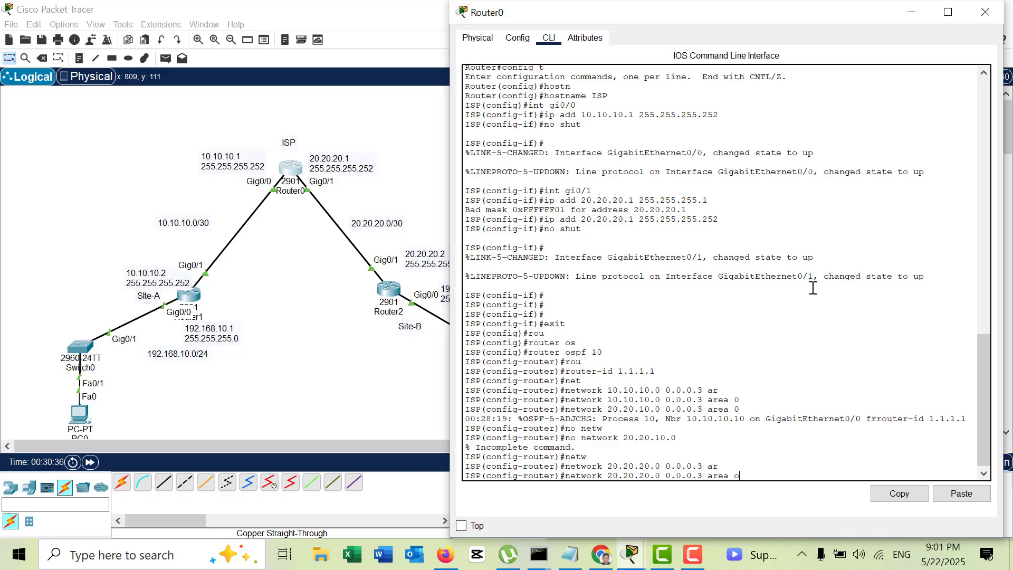
key(Return)
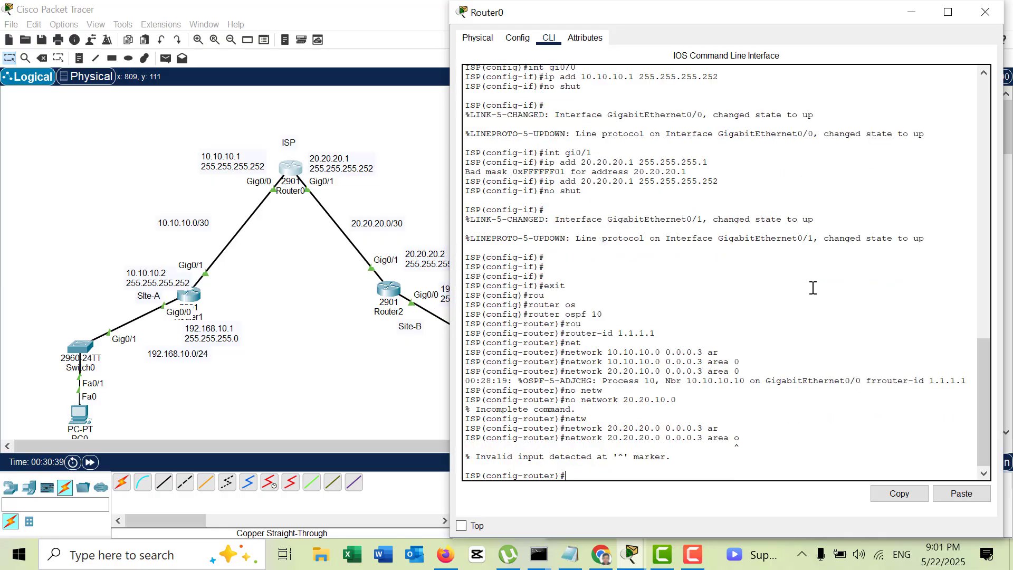
Advertise network 20.20.20.0 with wildcard mask 0.0.0.3 in area 0 on the ISP router and save its configuration with "do wr".
key(Up)
key(BackSpace)
text(0.20.20.0 0.0.0.3 area 0)
key(Return)
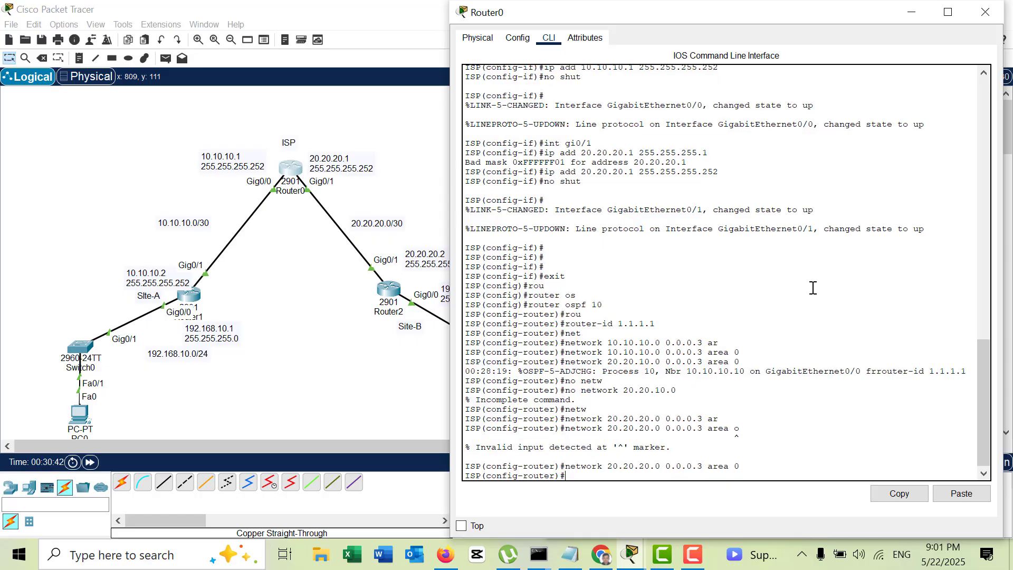
text(do wr)
key(Return)
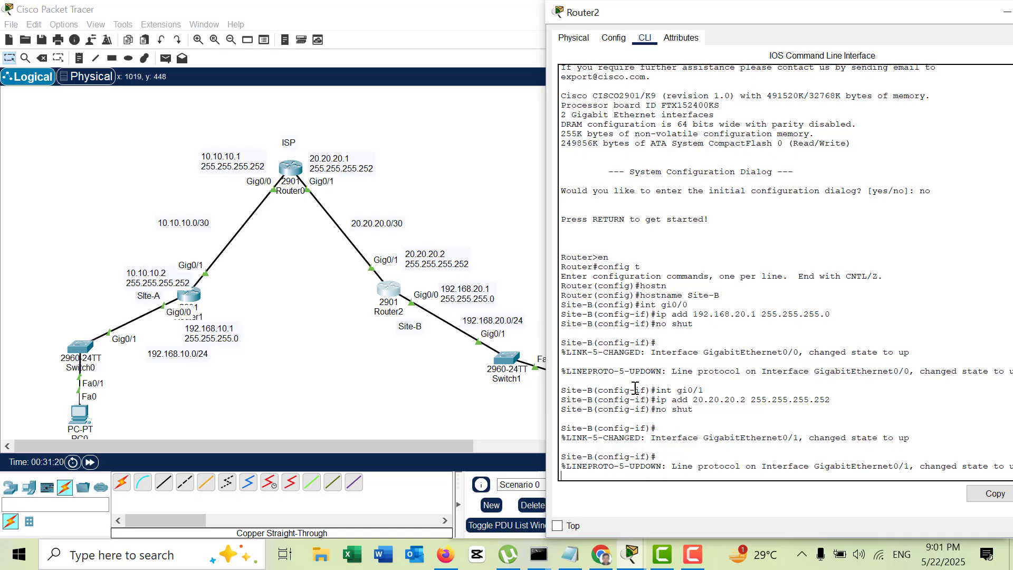
Leave interface configuration on the Site-B router and start OSPF process 10.
key(Return)
key(Return)
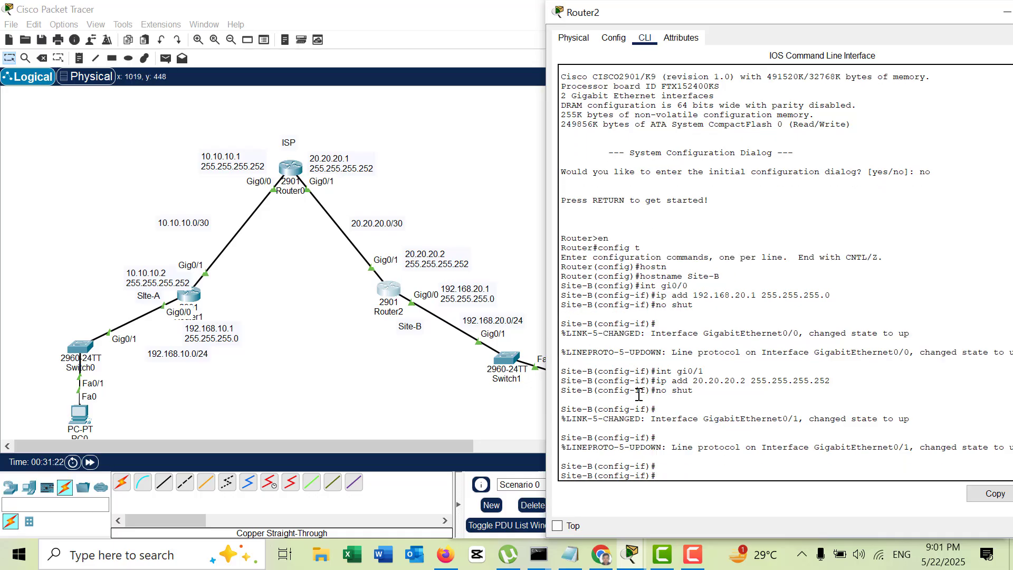
text(exit)
key(Return)
key(Return)
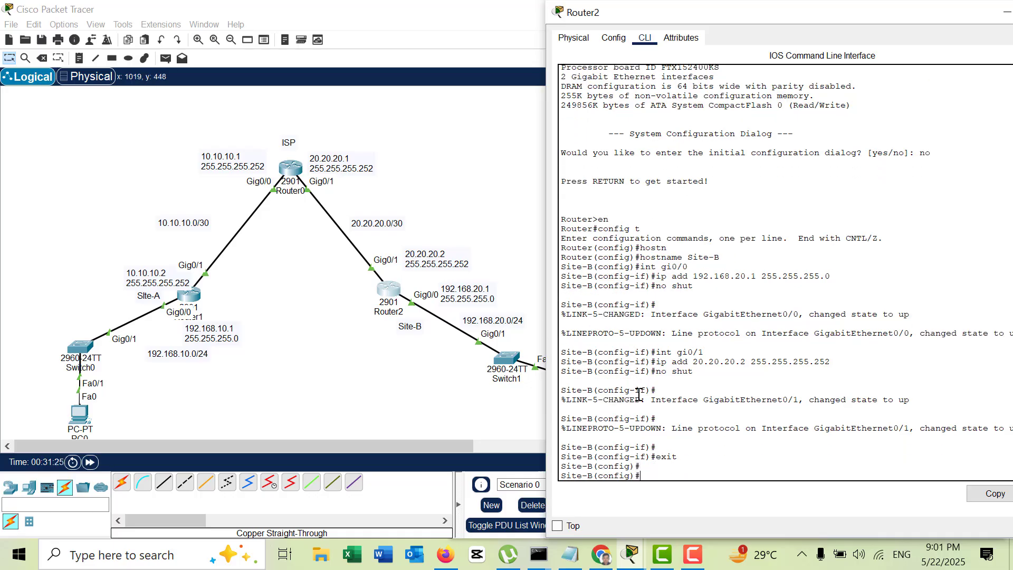
text(rou)
key(Tab)
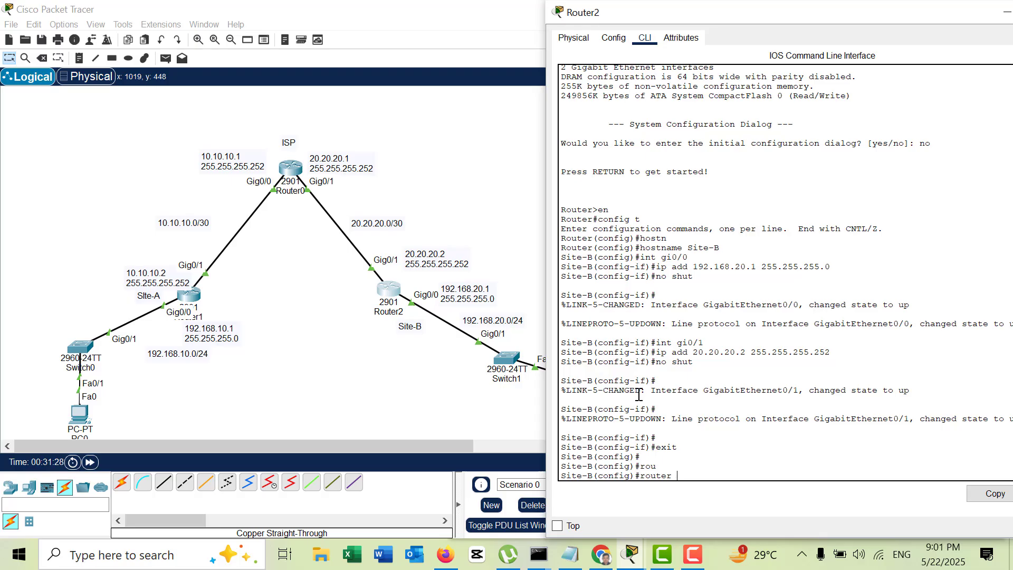
text(os)
key(Tab)
text(10)
key(Return)
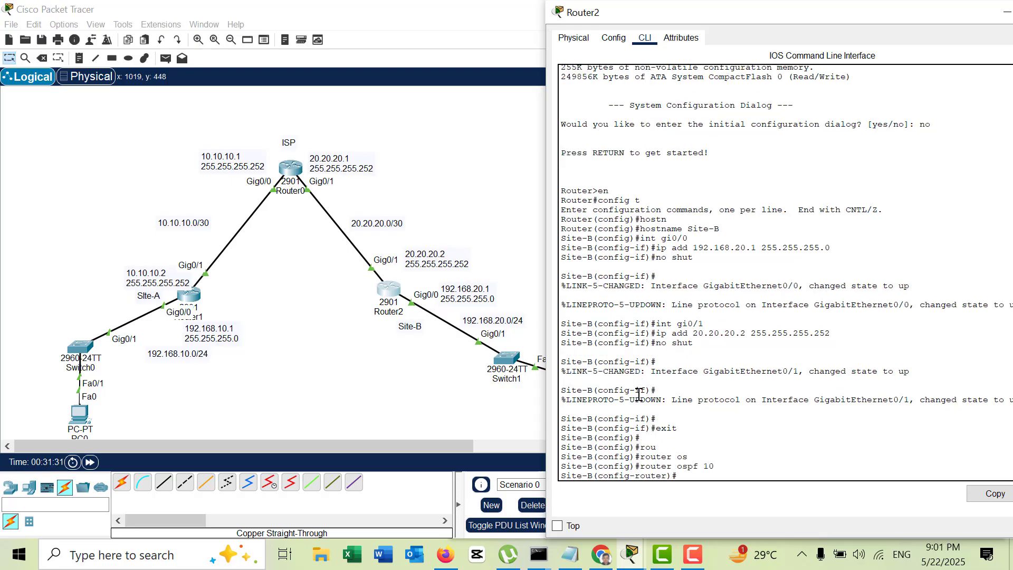
Set Site-B's OSPF router-id to 20.20.20.20.
text(rou)
key(Tab)
text(20)
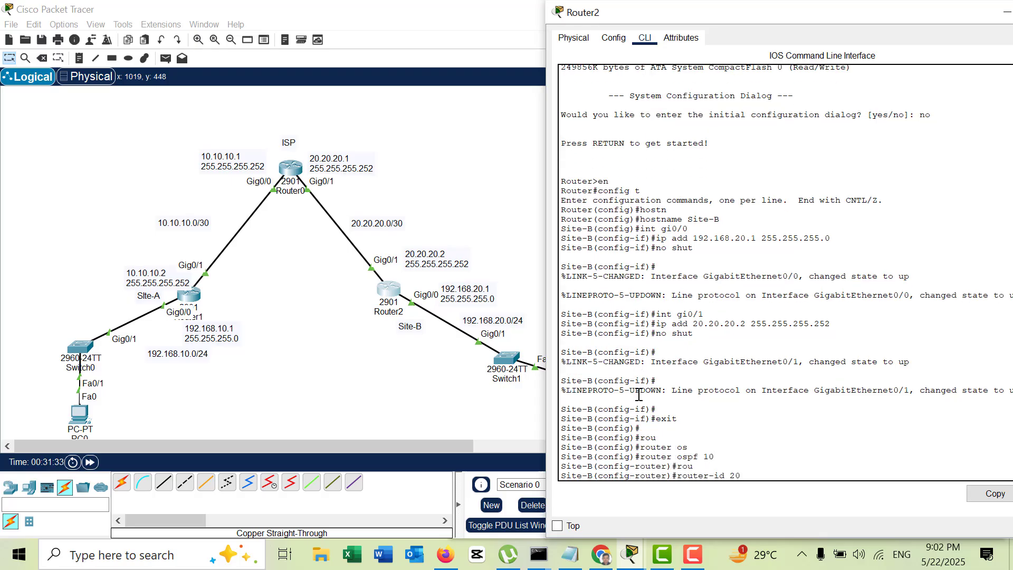
text(.20.20.20)
key(Return)
Advertise Site-B's LAN in OSPF as network 192.168.20.0 with wildcard mask 0.0.0.255 in area 0.
text(net)
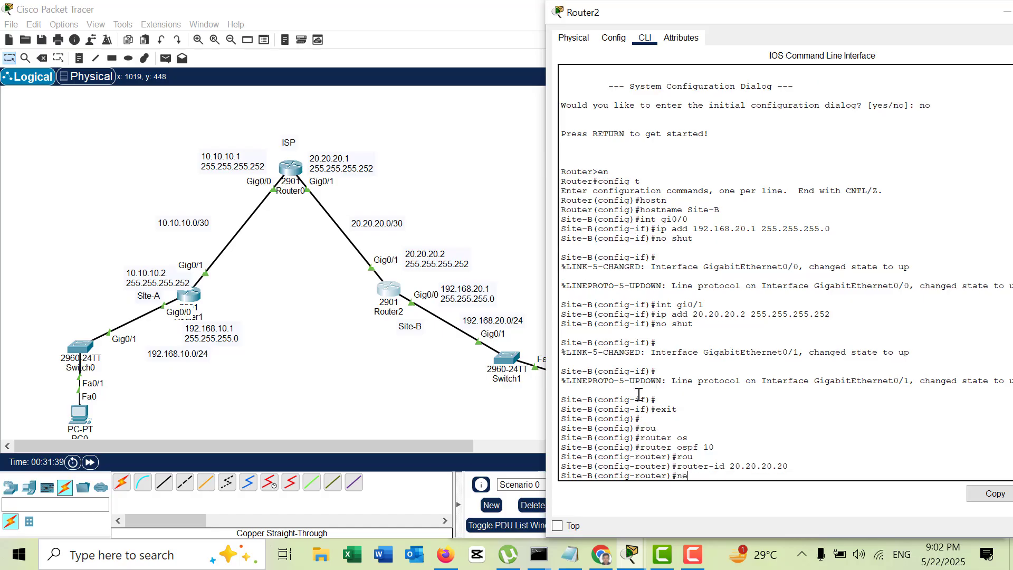
key(Tab)
text(192.168)
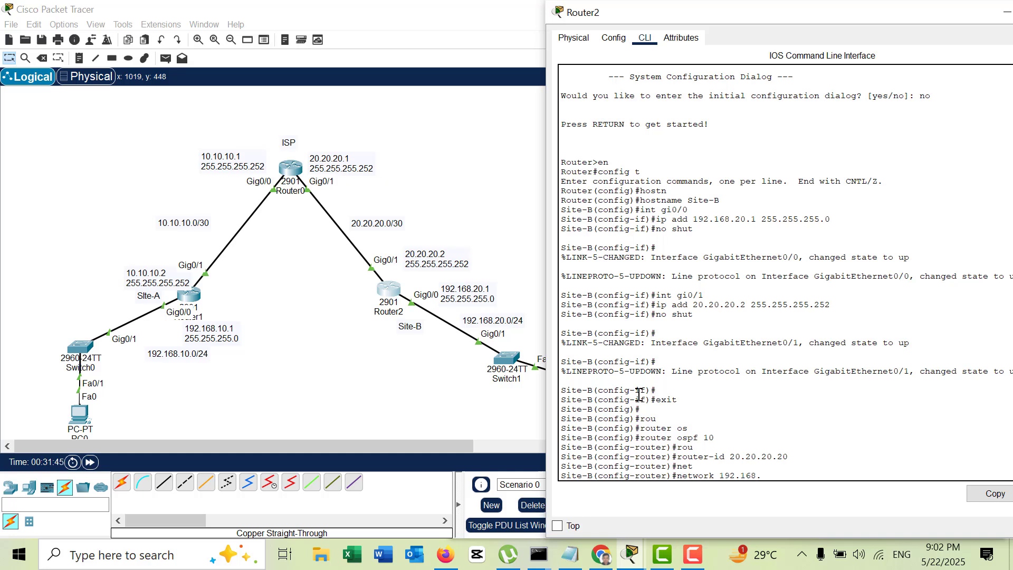
text(.20.0 0.0.0.255 ar)
key(Tab)
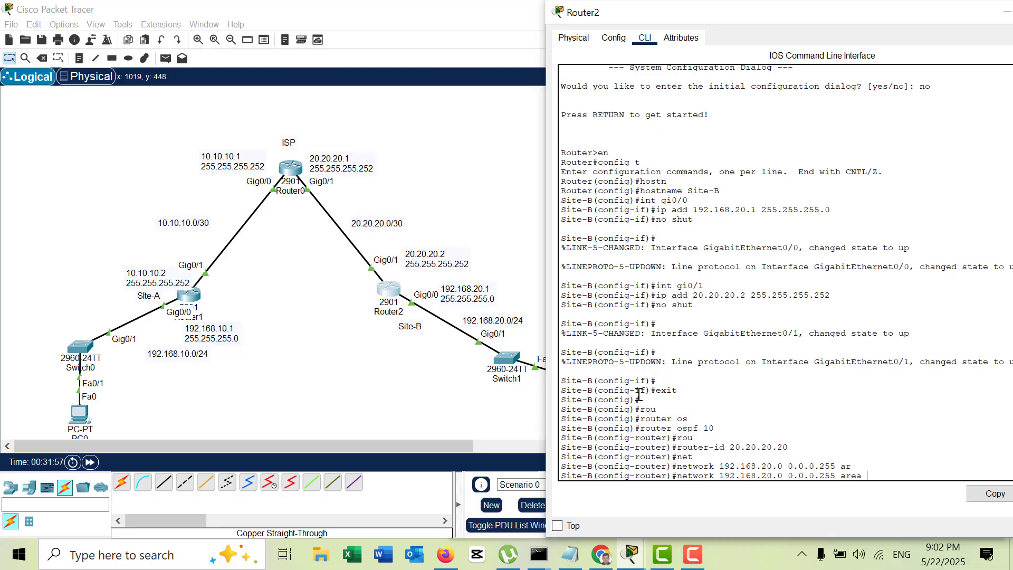
text(0)
key(Return)
Advertise Site-B's link to the ISP in OSPF as network 20.20.20.0 with wildcard mask 0.0.0.3 in area 0.
text(ne)
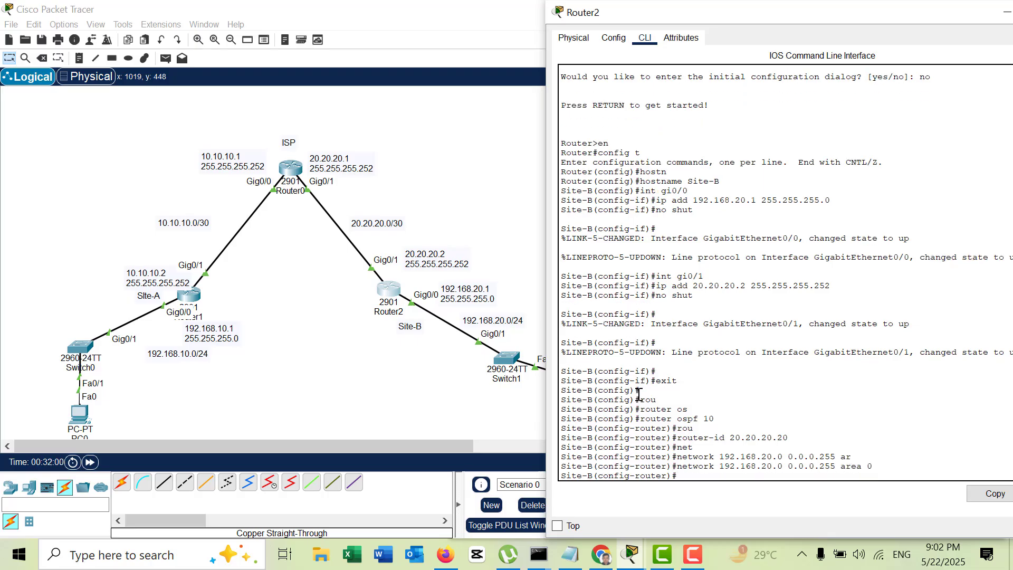
text(t)
key(Tab)
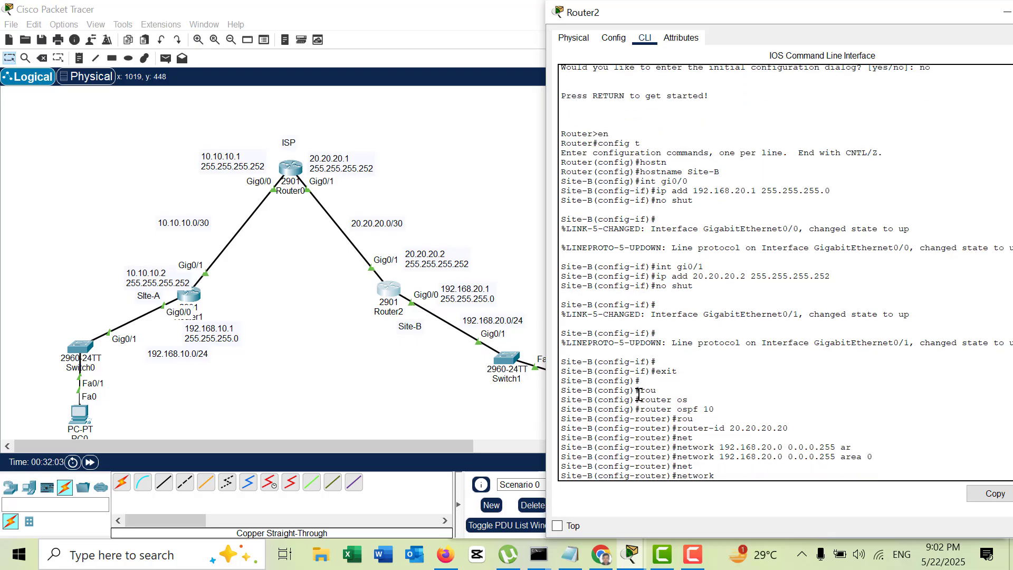
text(20.20.20.0 0.0.0.3 are)
key(Tab)
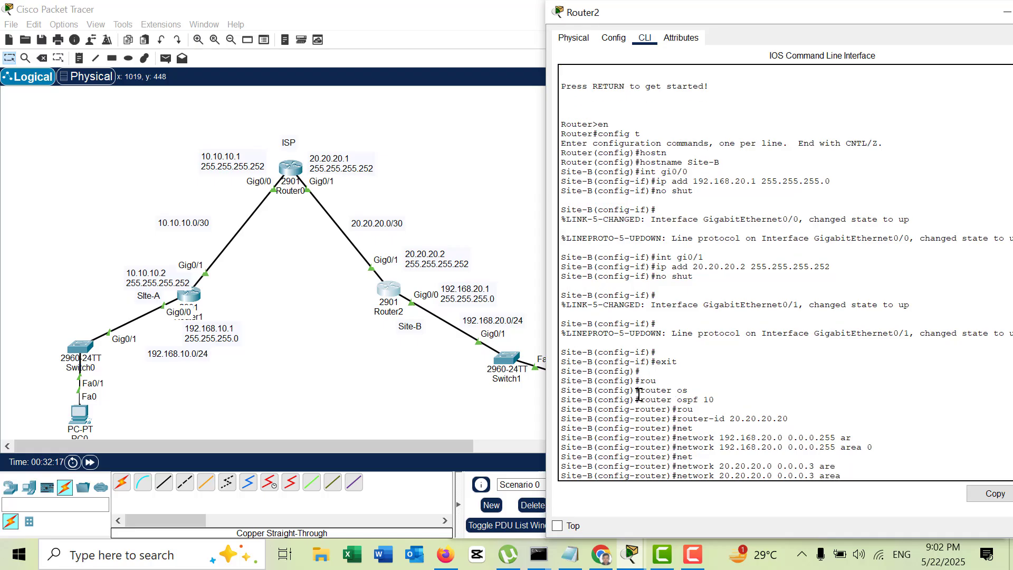
text(0)
key(Return)
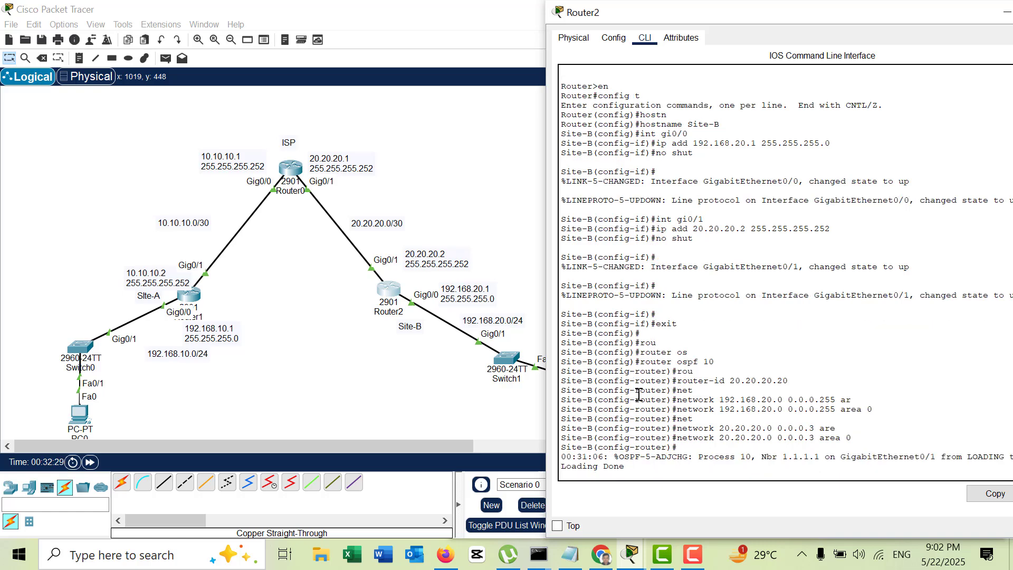
Save Site-B's configuration with "do wr".
key(Return)
key(Return)
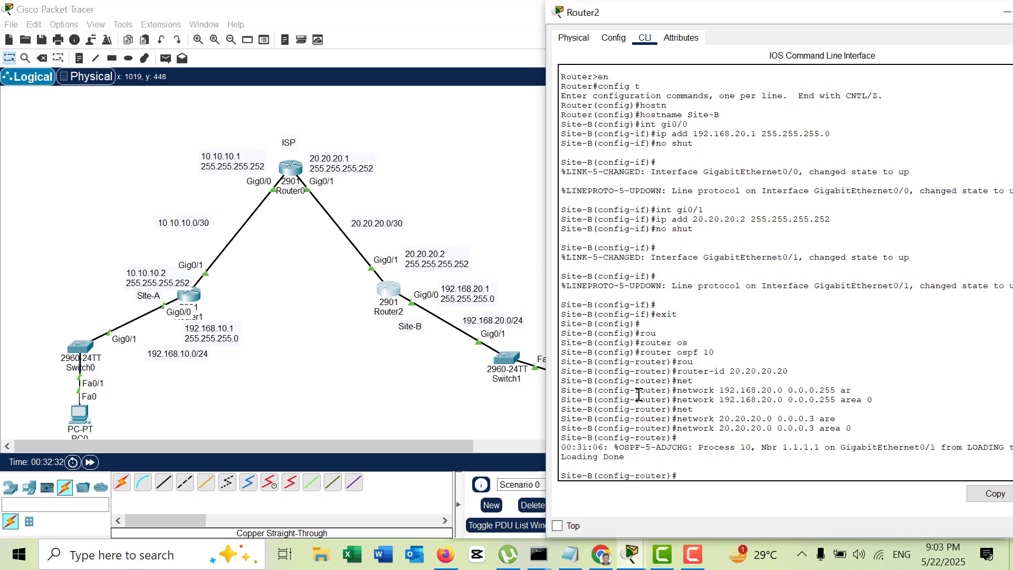
text(do wr)
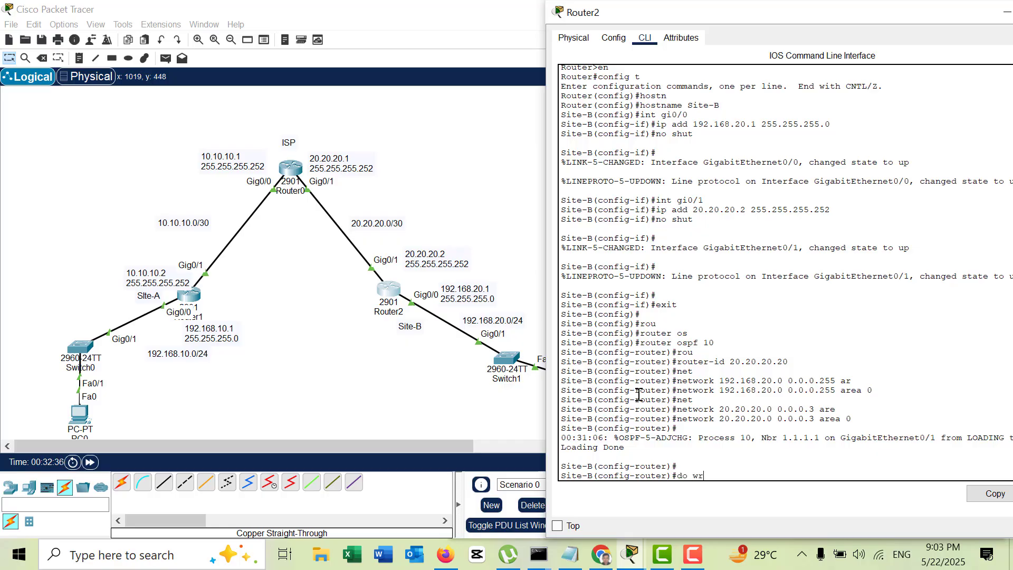
key(Return)
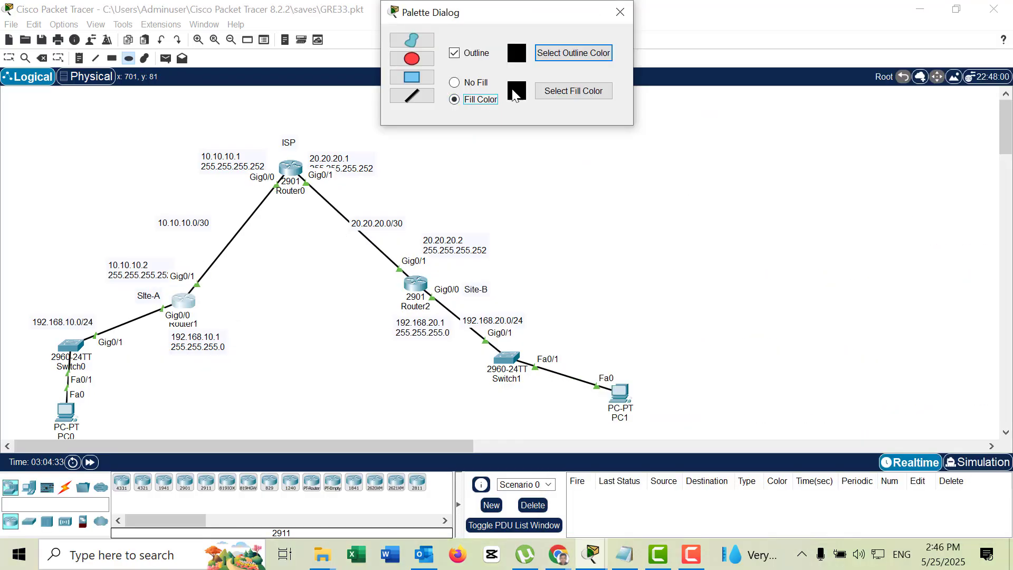
Choose a red fill color and draw a flat ellipse spanning from Router1 to Router2 to represent the tunnel.
click(574, 92)
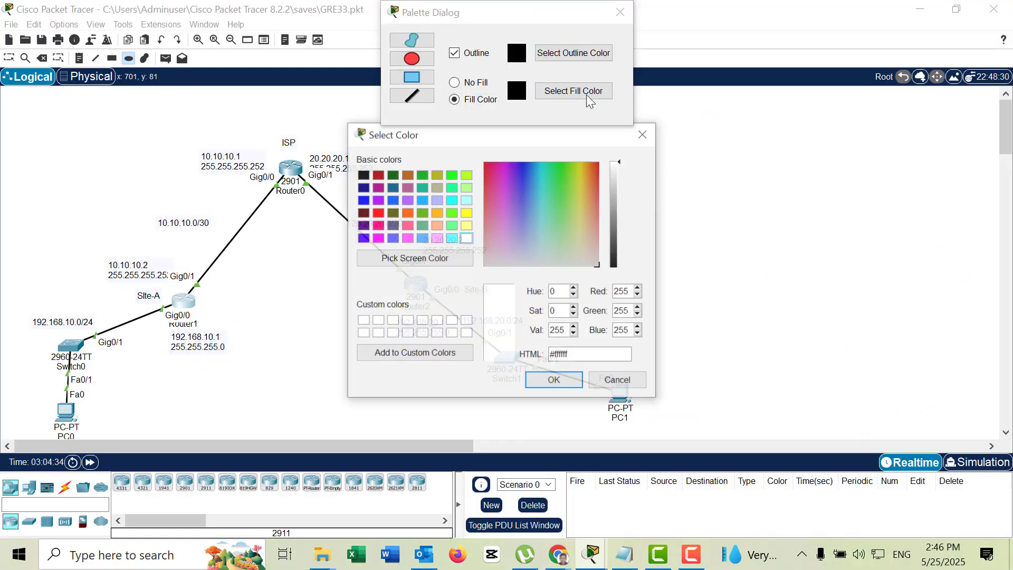
click(452, 174)
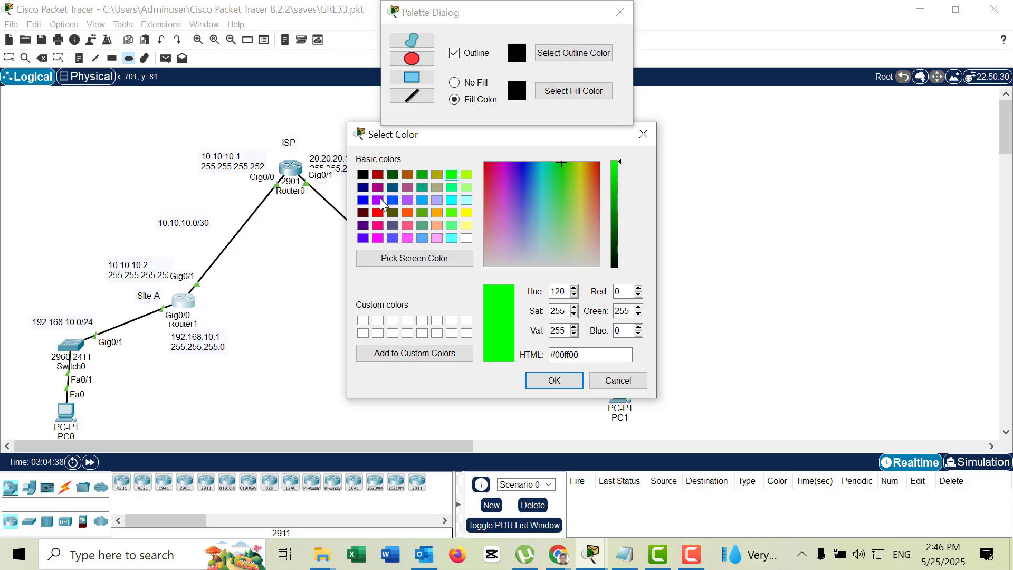
click(378, 212)
click(553, 379)
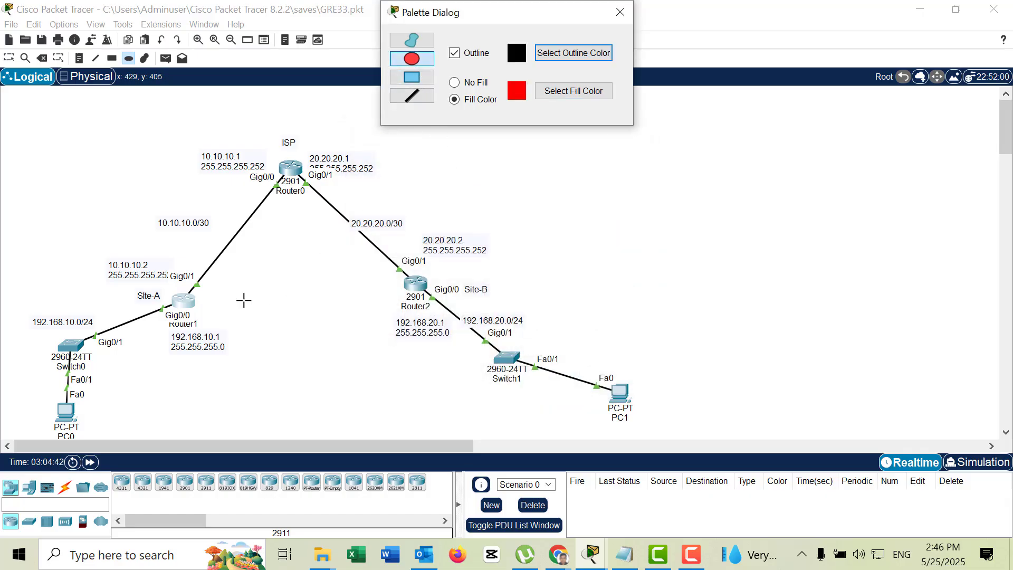
drag(199, 296, 403, 311)
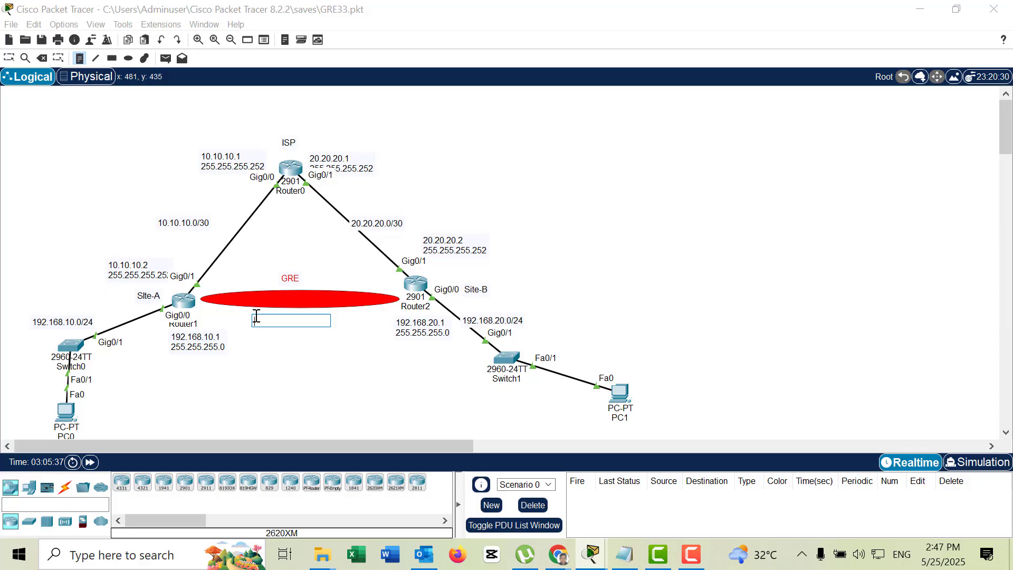
Label the tunnel ellipse with the note 192.168.5.0/30 beneath it and return to selection mode.
text(192.168.5.0)
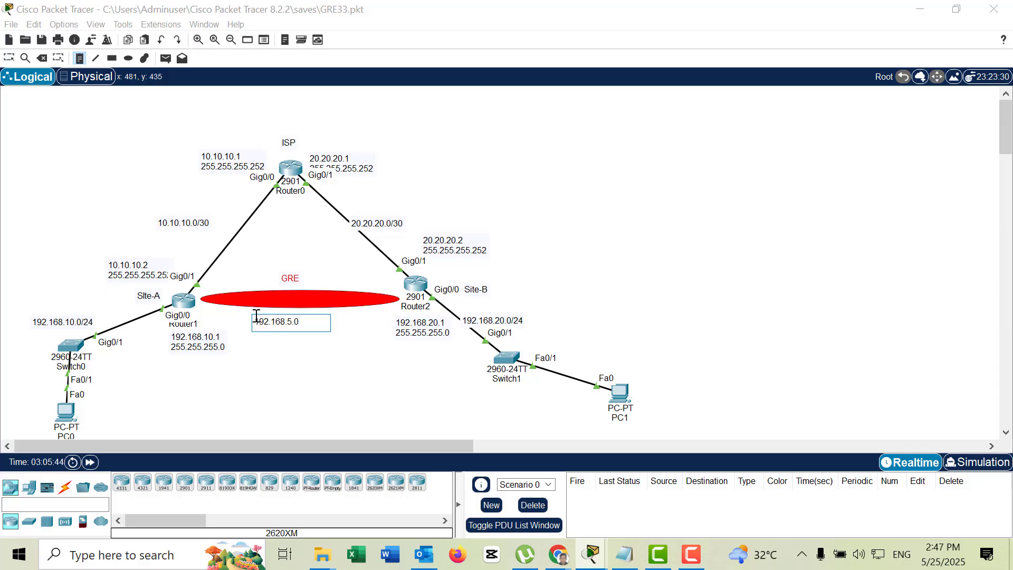
text(/30)
click(569, 188)
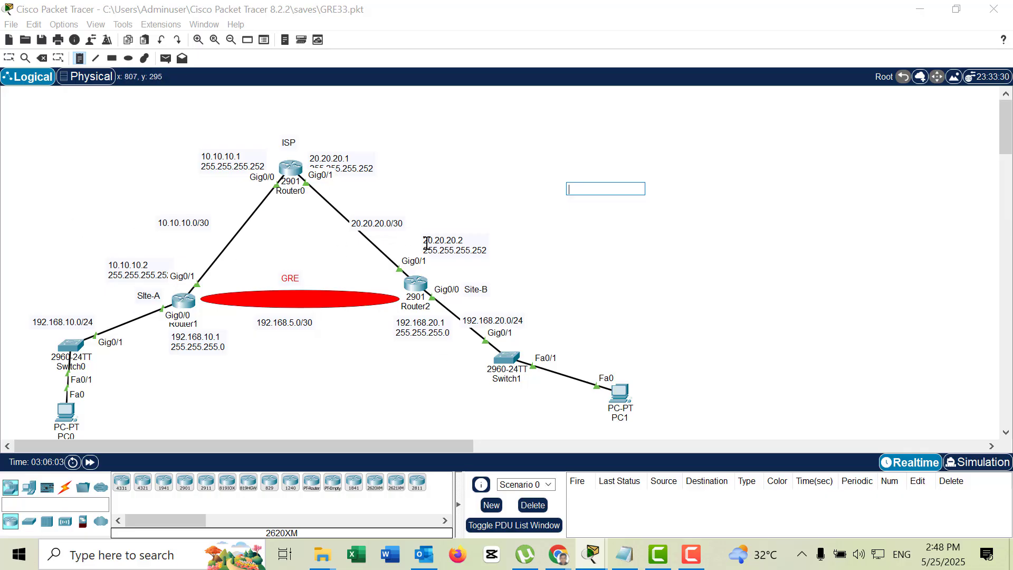
click(62, 167)
click(9, 58)
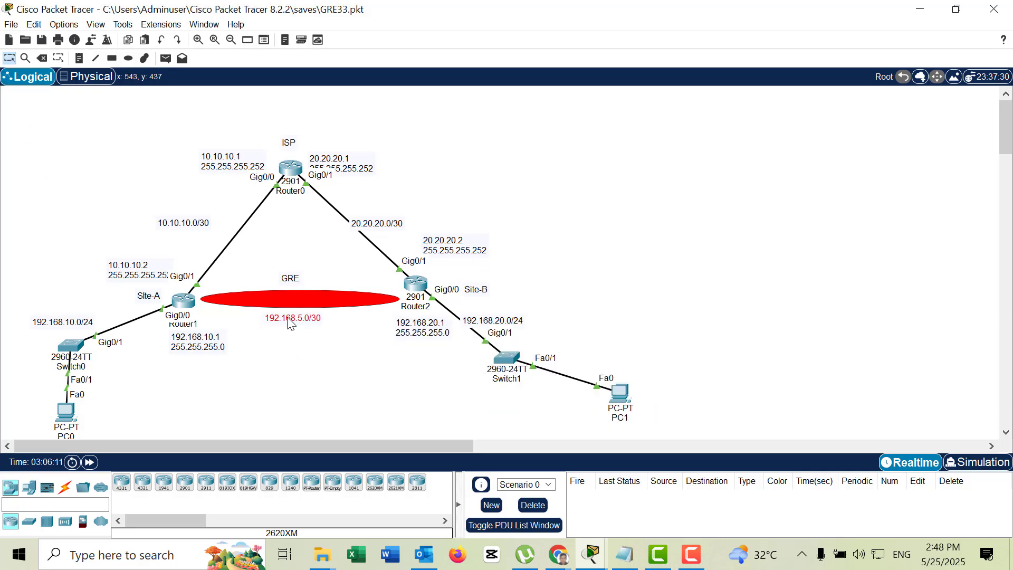
Open the command line of Site-A's Router1 and enter global configuration mode.
click(189, 305)
click(697, 386)
key(Return)
key(Return)
key(Return)
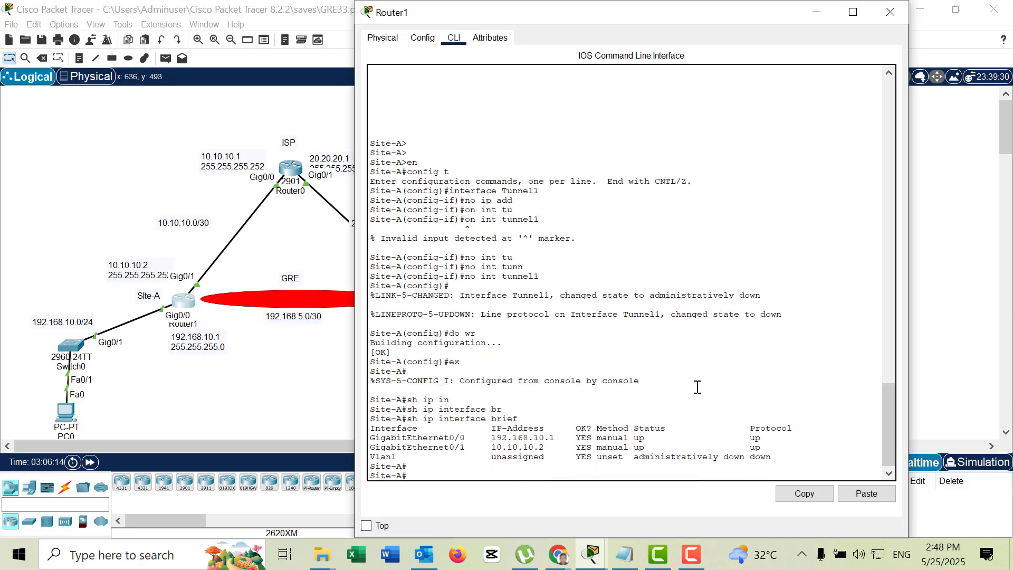
text(config t)
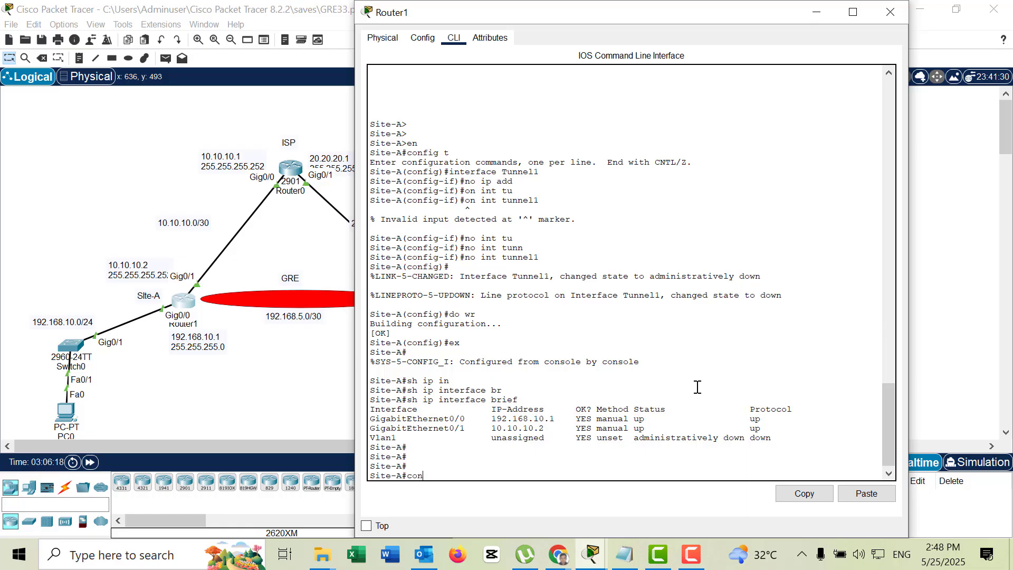
key(Return)
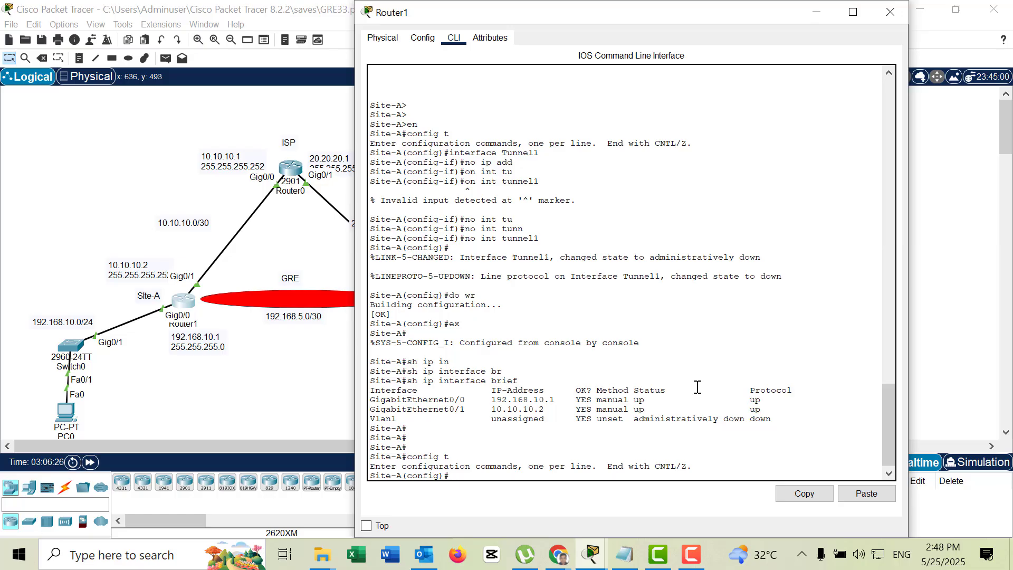
Create interface tunnel 1 on Site-A, checking the available tunnel interface numbers.
text(int)
key(Tab)
text(tu)
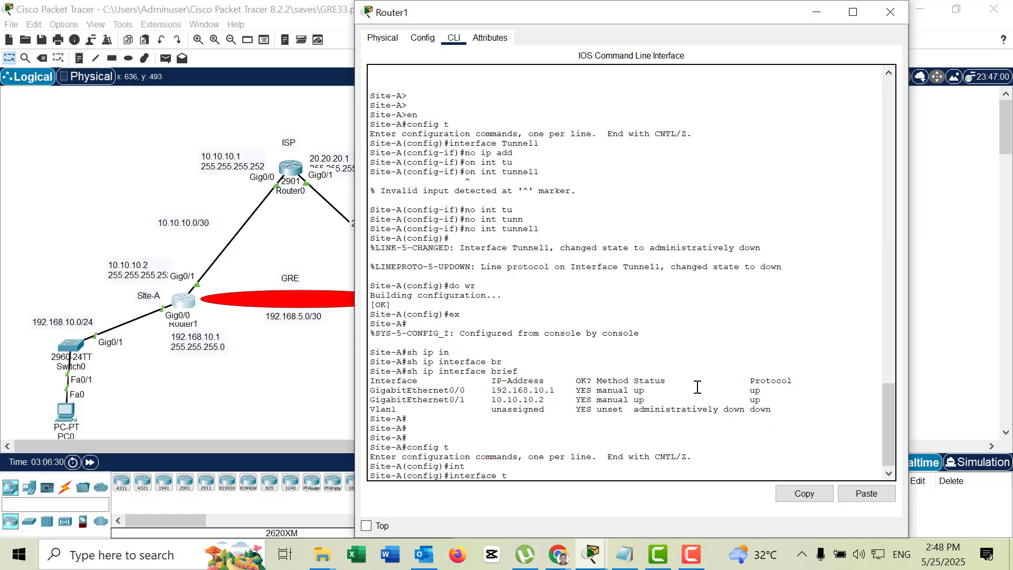
key(Tab)
text(?)
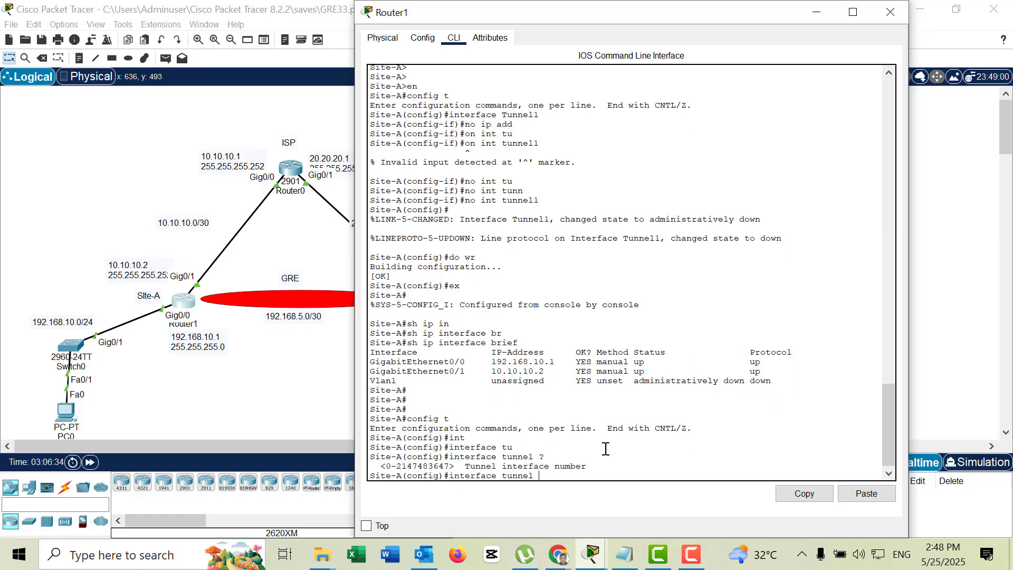
text(1)
key(Return)
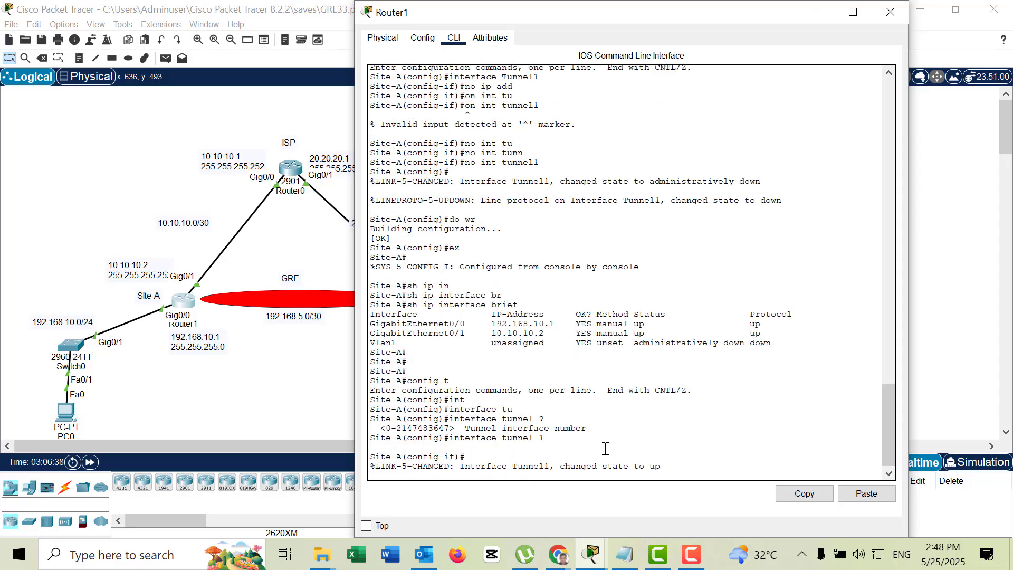
key(Return)
Assign 192.168.5.1 with mask 255.255.255.252 to Site-A's tunnel interface and enable it with "no shut".
text(ip add )
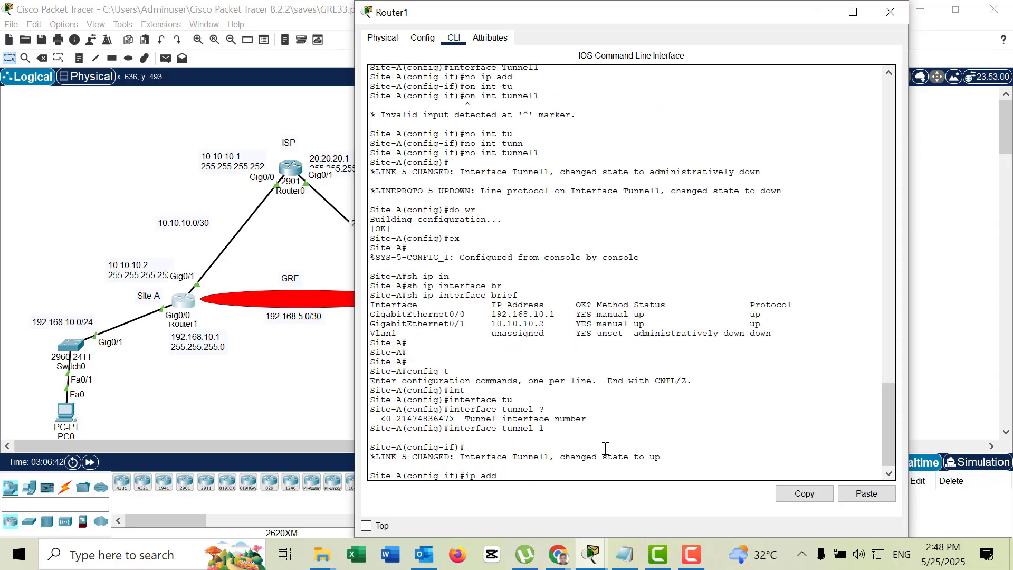
text(192.168.5.1 255.255.255.252)
key(Return)
text(no)
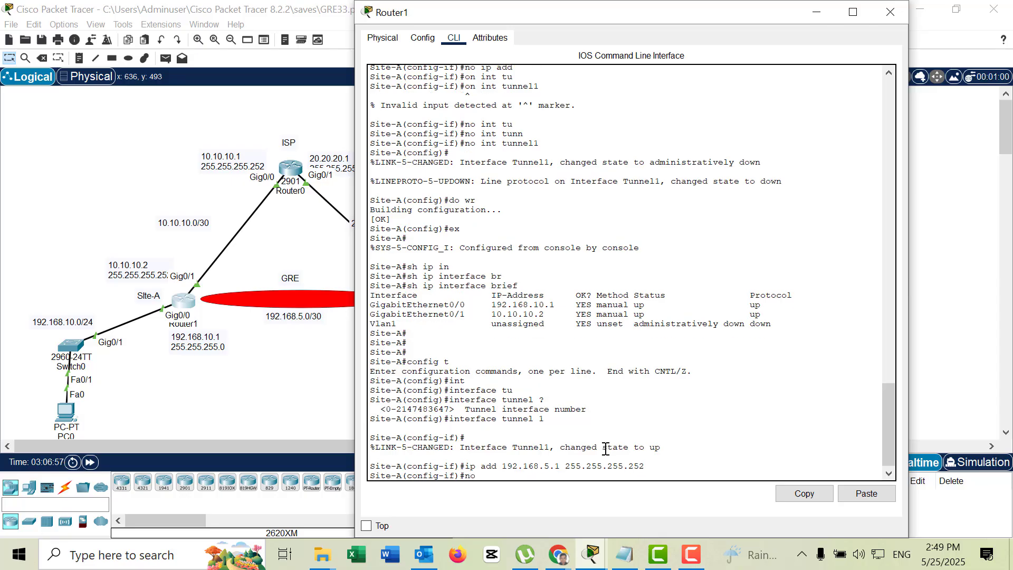
text( shut)
key(Return)
key(Return)
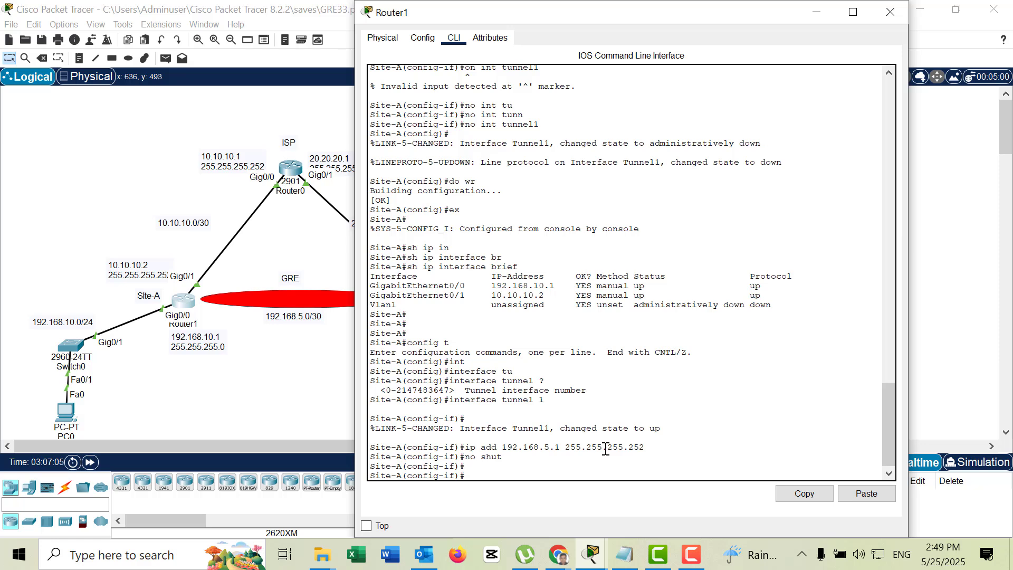
Set the mode of Site-A's tunnel 1 to GRE over IP with "tunnel mode gre ip".
text(tu)
key(Tab)
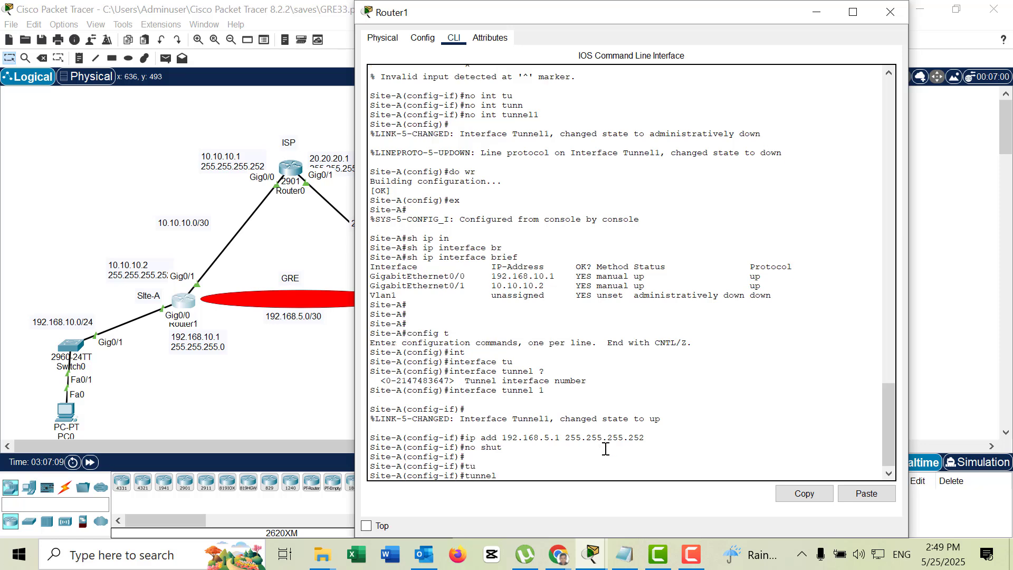
text(mo)
key(Tab)
text(gr)
key(Tab)
text(i)
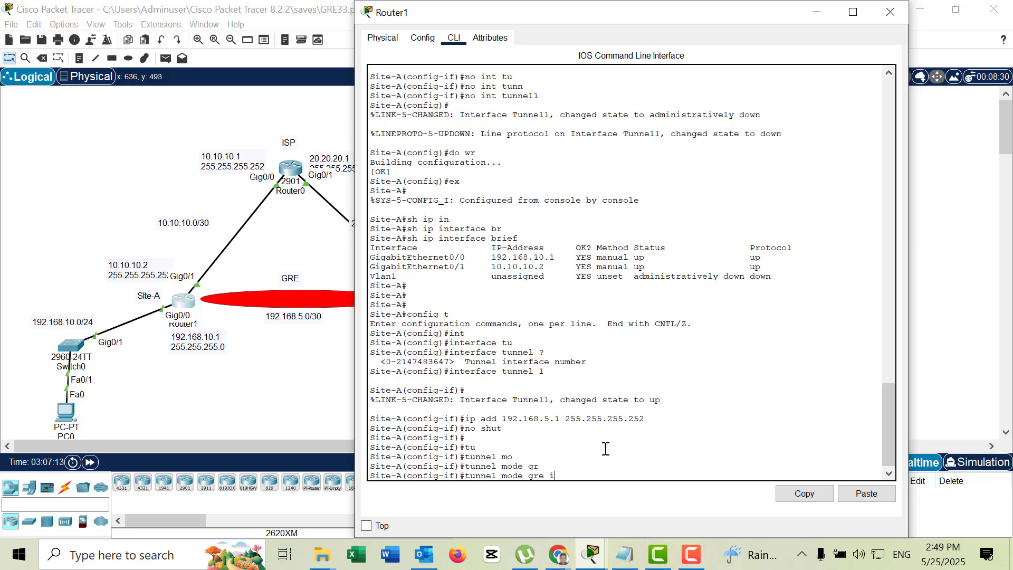
text(p)
key(Return)
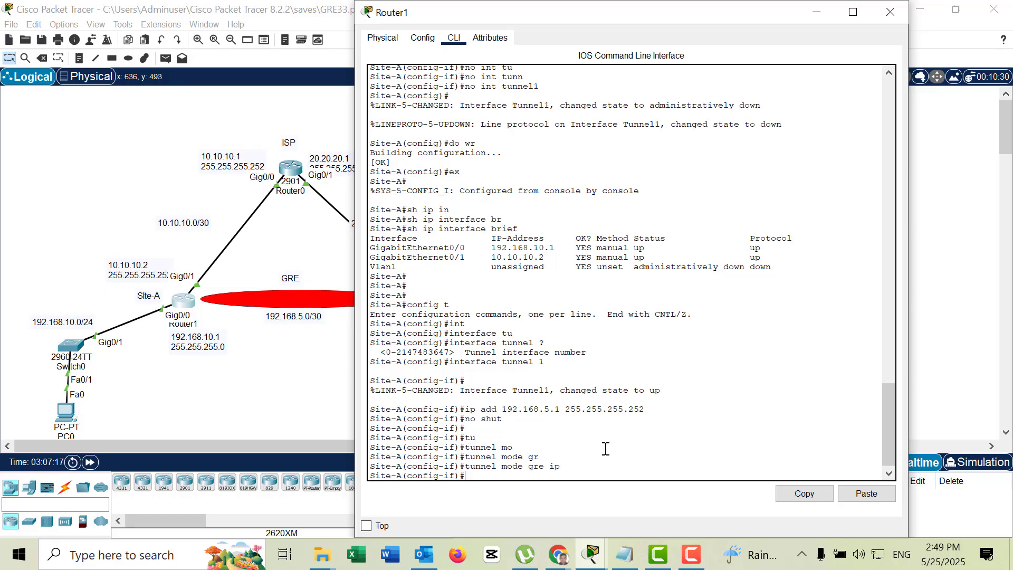
List the available tunnel source types and set Site-A's tunnel source to gi0/1.
text(tu)
key(Tab)
text(so)
key(Tab)
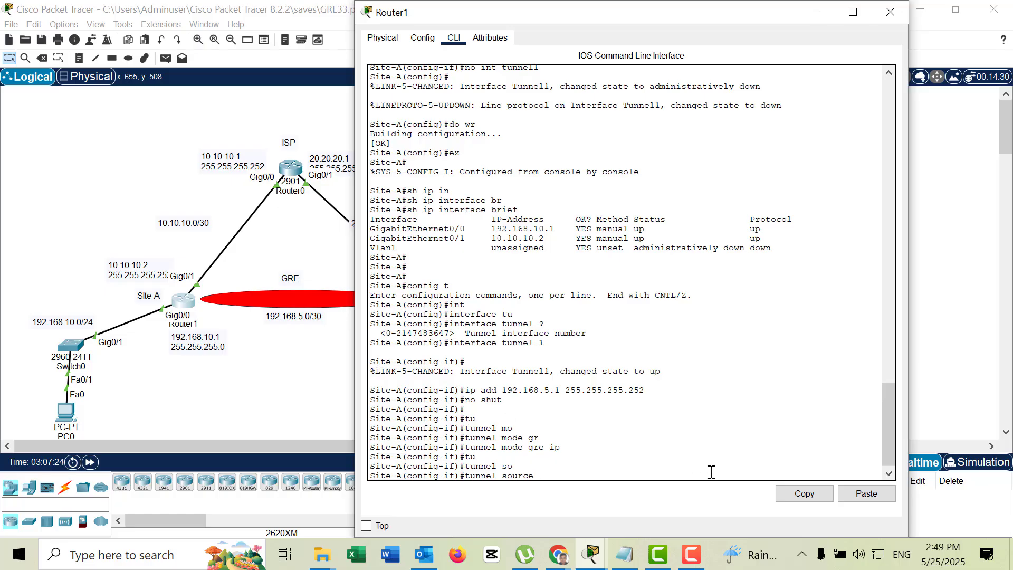
text(?)
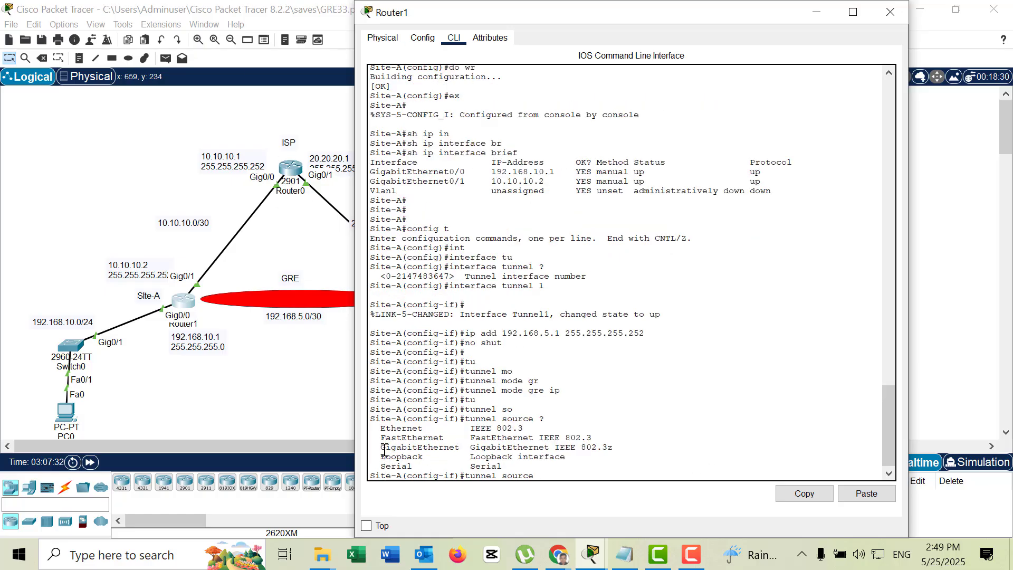
text(g)
text(i0/1)
key(Return)
Set Site-A's tunnel destination to 20.20.20.2, moving the router window aside to expose Site-B's addresses in the topology.
text(tu)
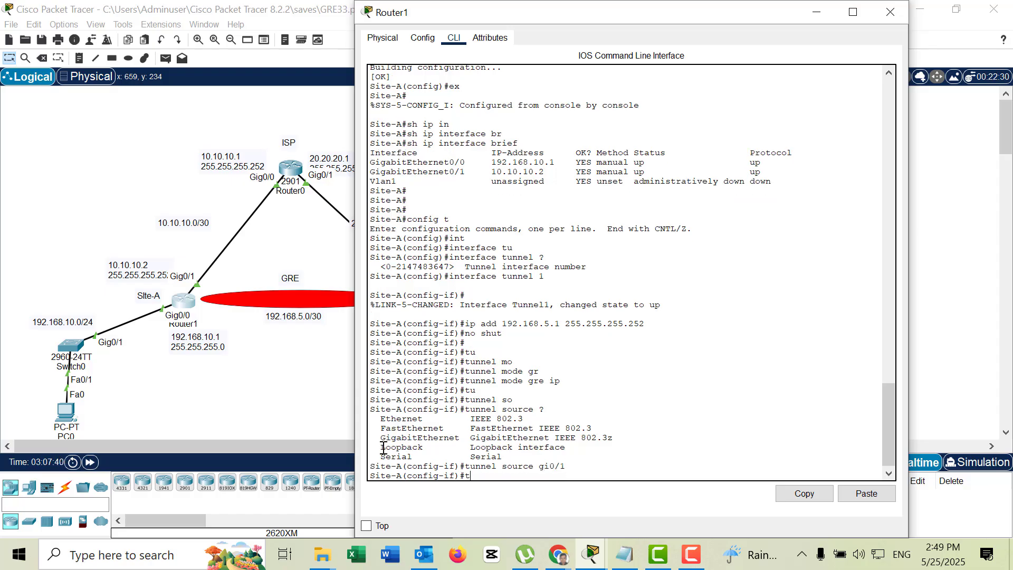
key(Tab)
text(de)
key(Tab)
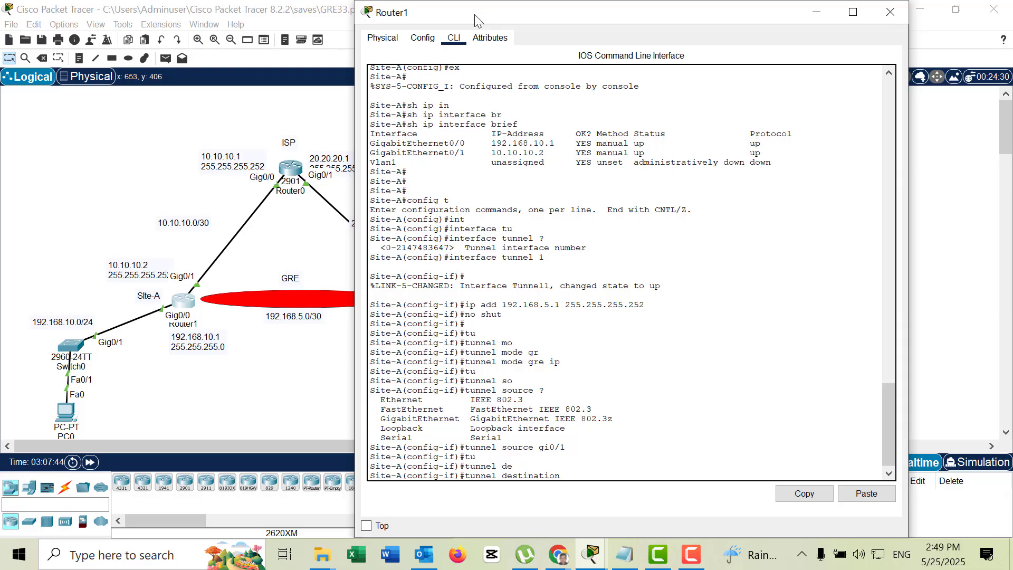
drag(474, 17, 654, 54)
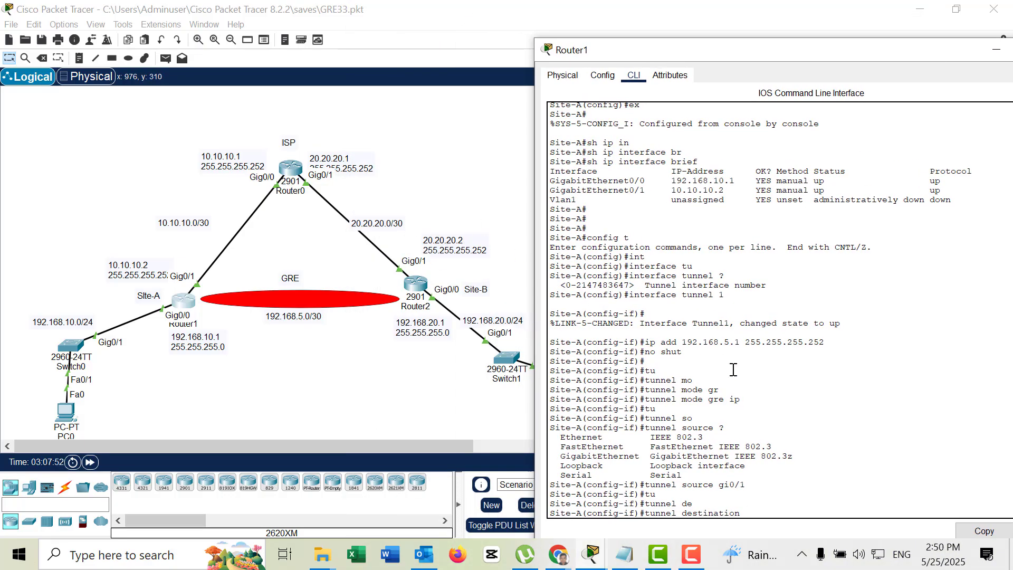
text(20.20.20.2)
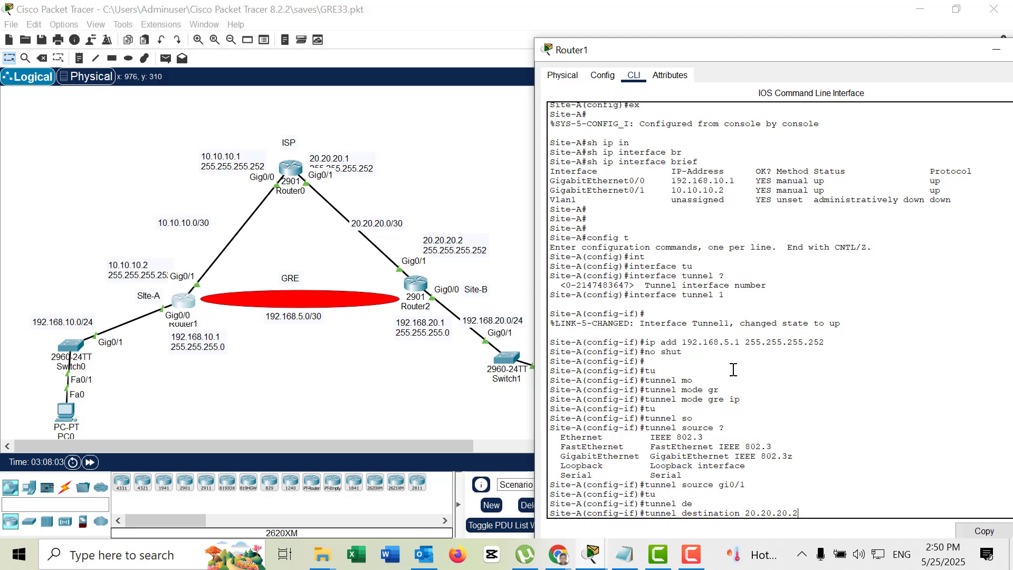
key(Return)
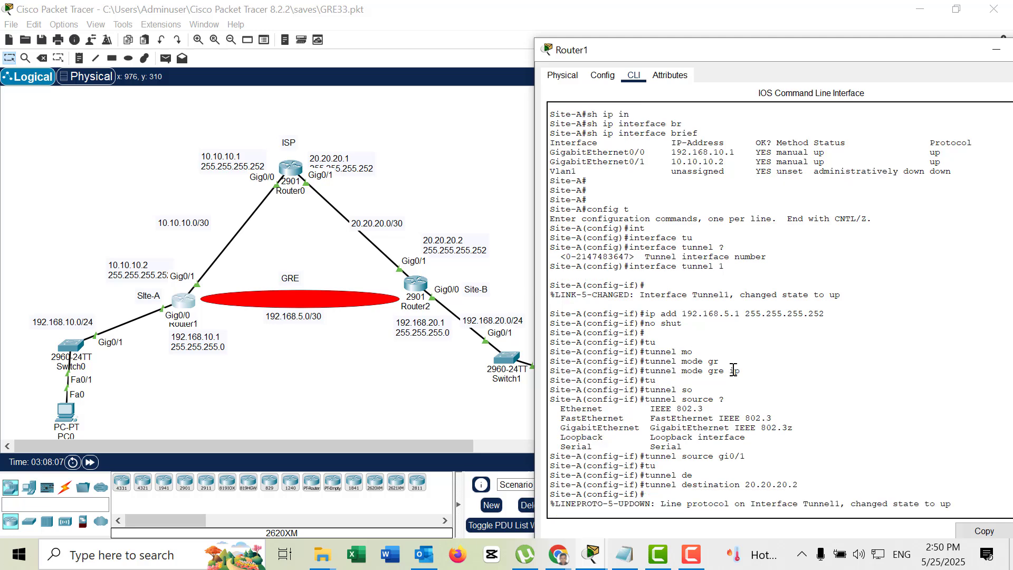
key(Return)
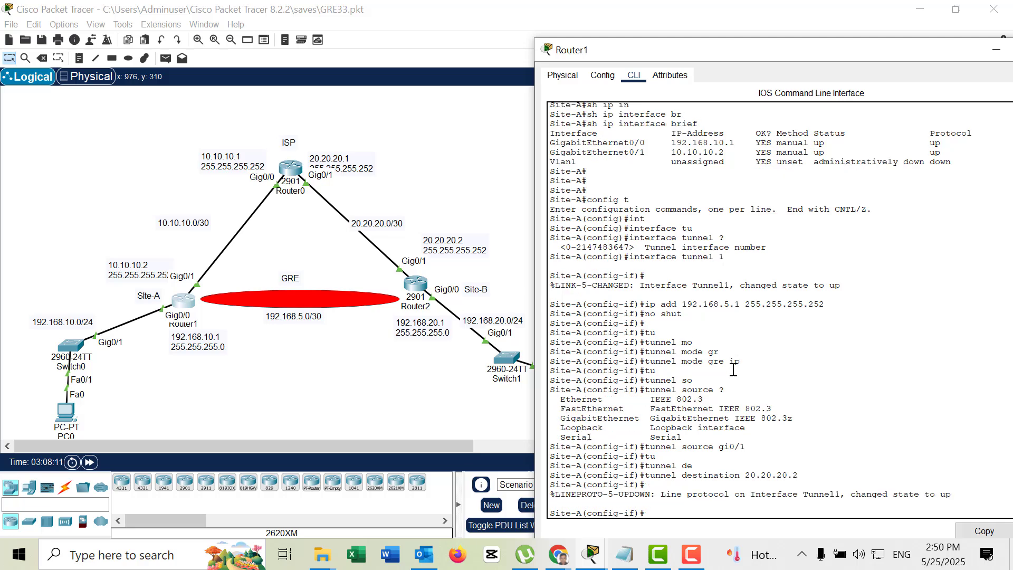
Save Site-A's configuration with "do wr" and put its router window away.
text(do wr)
key(Return)
key(Return)
key(Return)
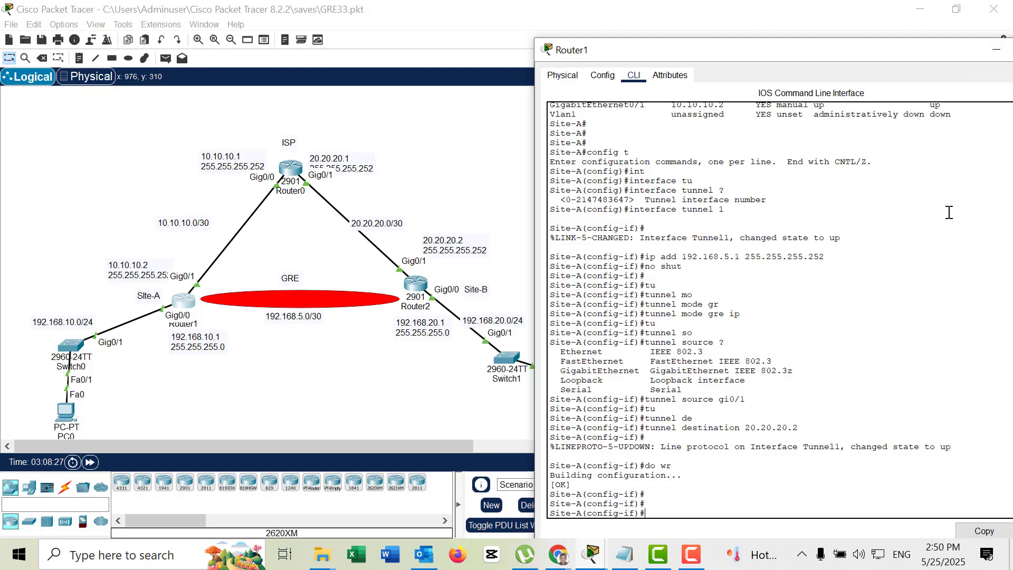
click(997, 54)
Open Site-B's Router2, enter global configuration mode and create interface tunnel 1.
click(414, 284)
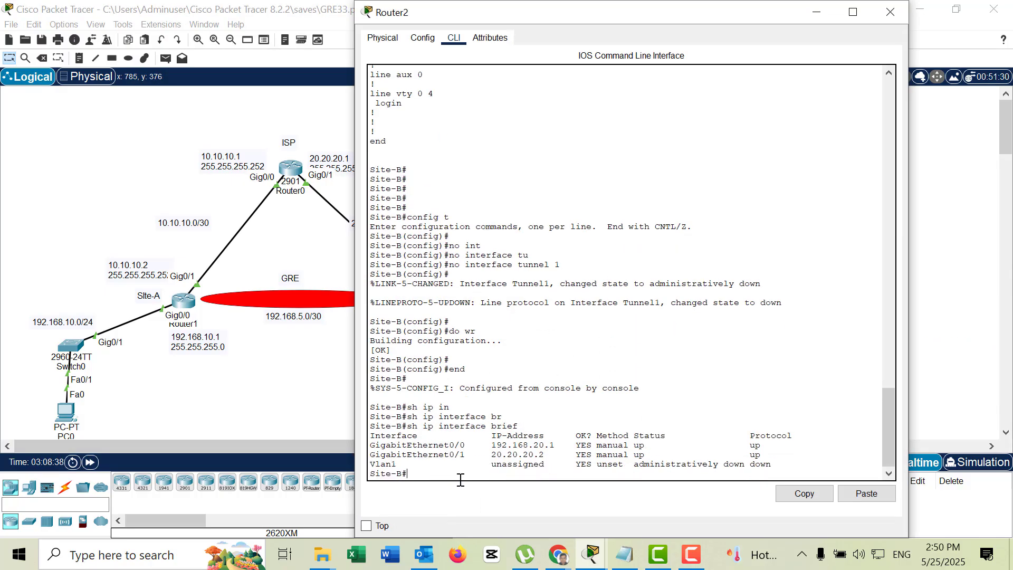
text(config t)
key(Return)
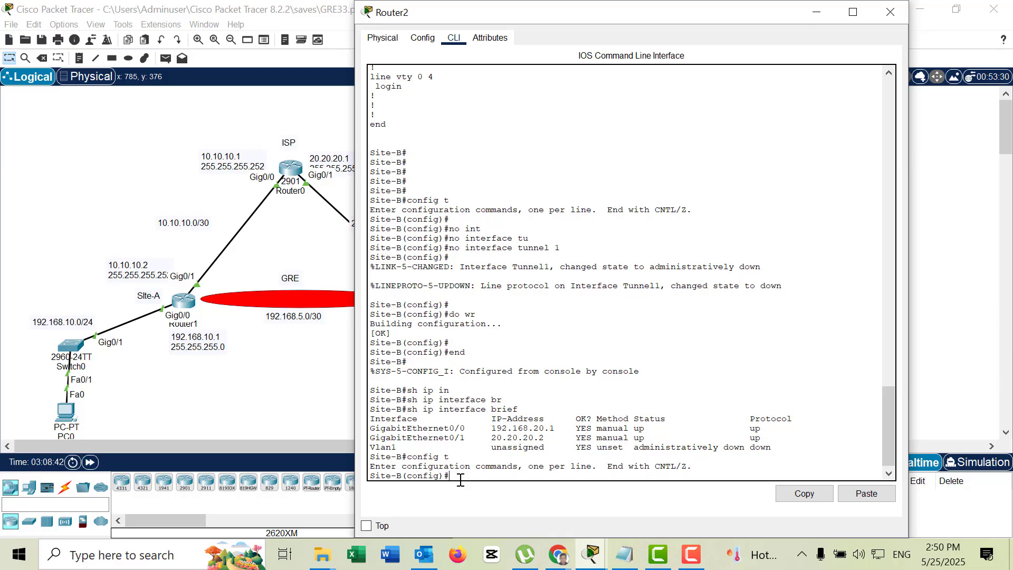
text(int)
key(Tab)
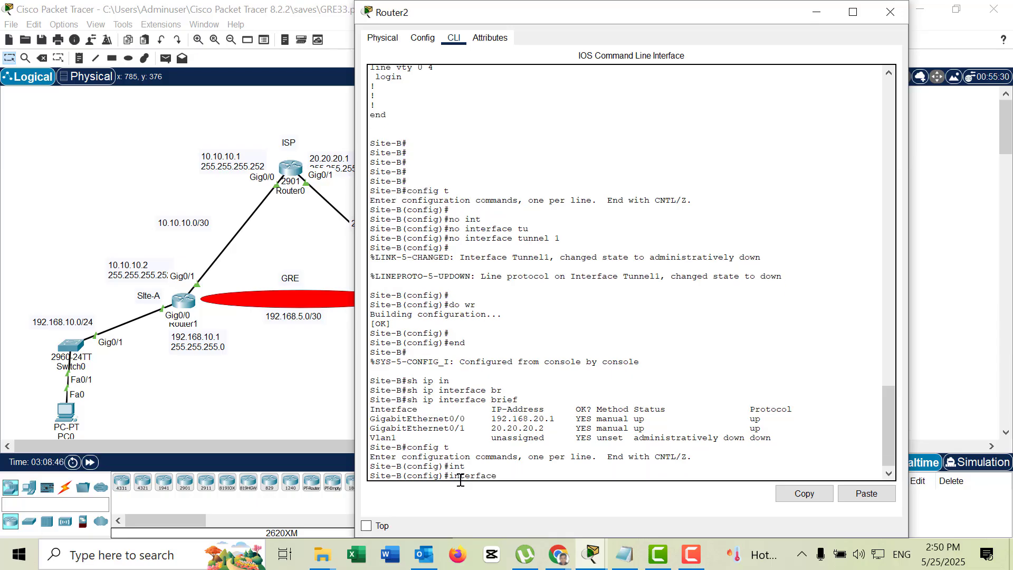
text(tu)
key(Tab)
text(1)
key(Return)
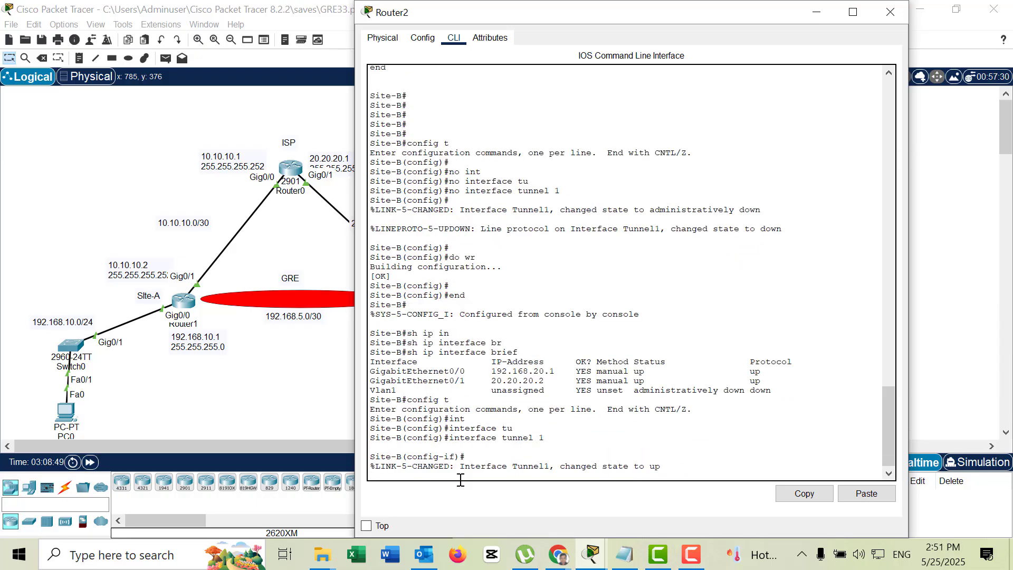
Assign 192.168.5.2 with mask 255.255.255.252 to Site-B's tunnel interface and enable it with "no shut".
text(ip add)
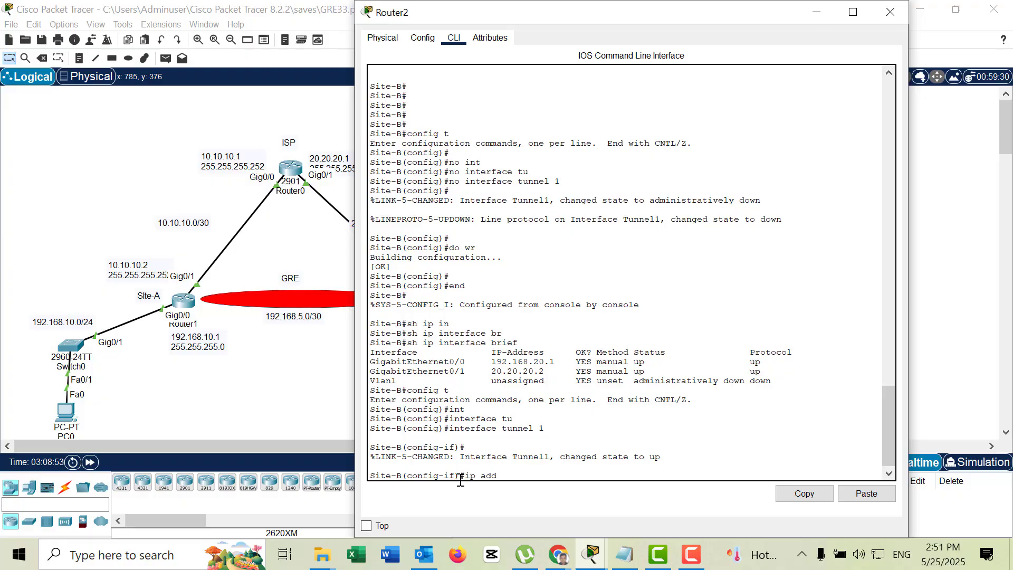
text( 192.168.5.2 255.255.255.252)
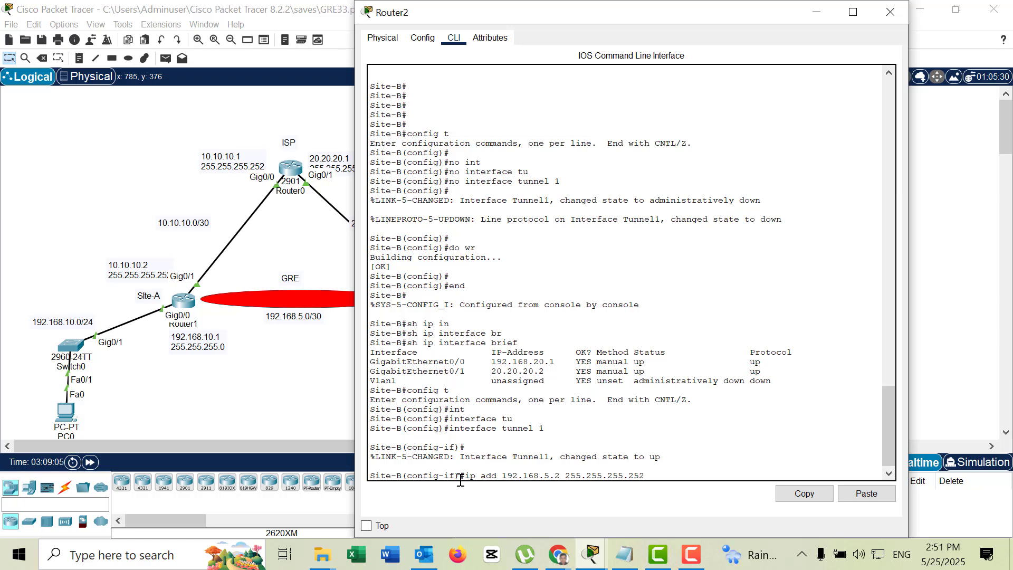
key(Return)
text(no shut)
key(Return)
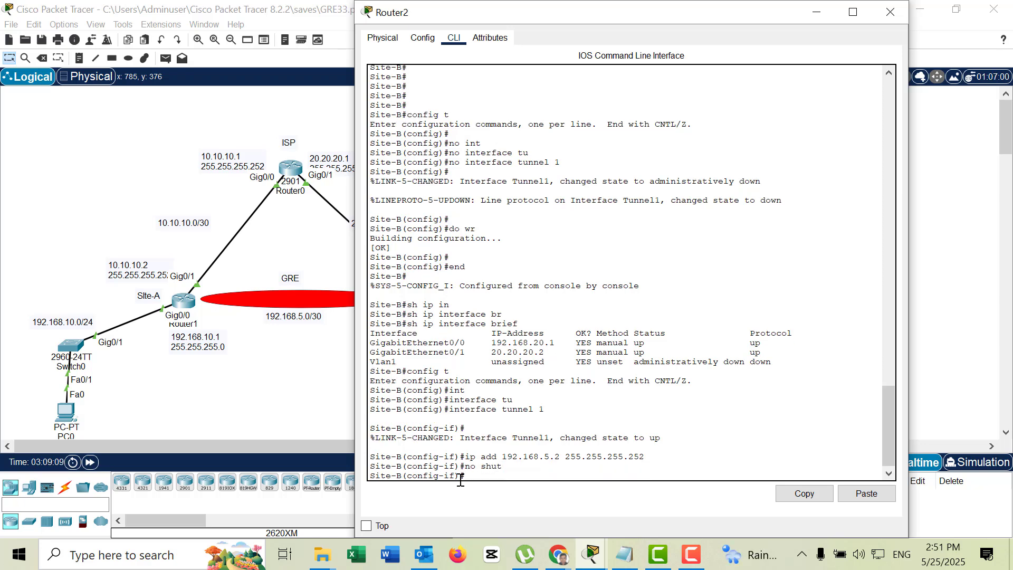
Set the mode of Site-B's tunnel 1 to GRE over IP with "tunnel mode gre ip".
text(tun)
key(Return)
text(tunnel mo)
key(Tab)
text(g)
key(Tab)
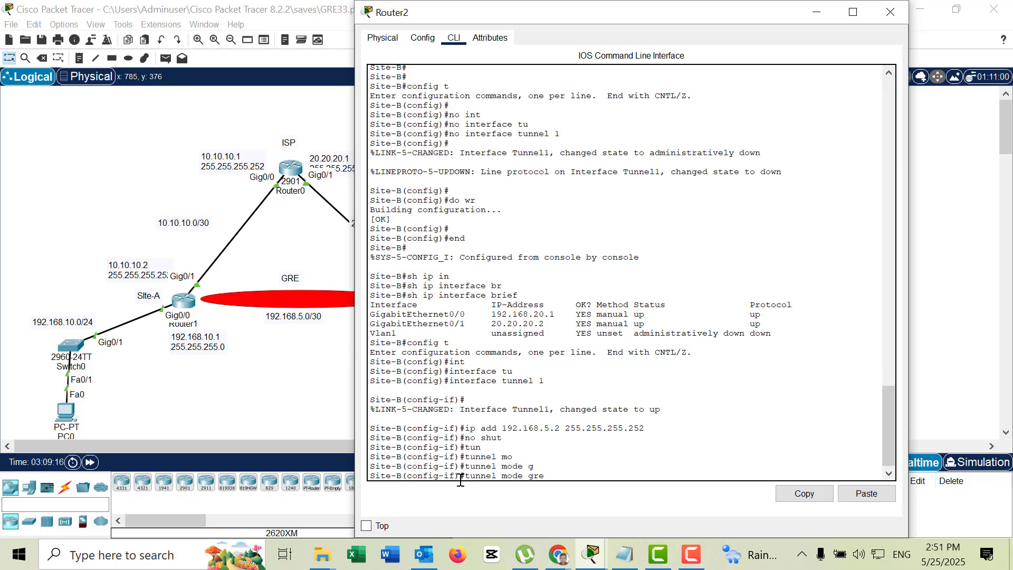
text(ip)
key(Return)
Set Site-B's tunnel source to gi0/1, moving the router window aside to expose the topology.
text(tun)
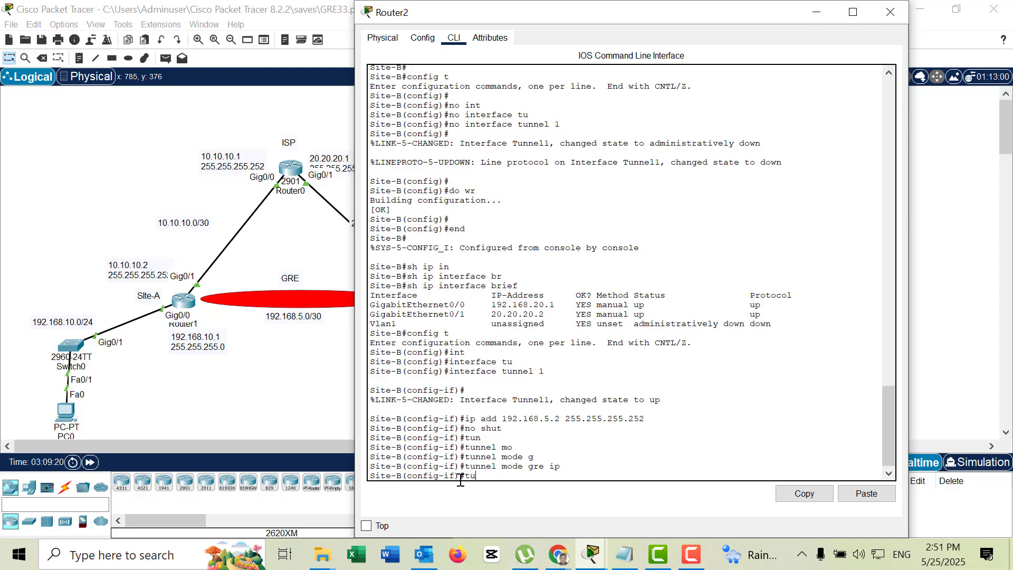
key(Tab)
text(so)
key(Tab)
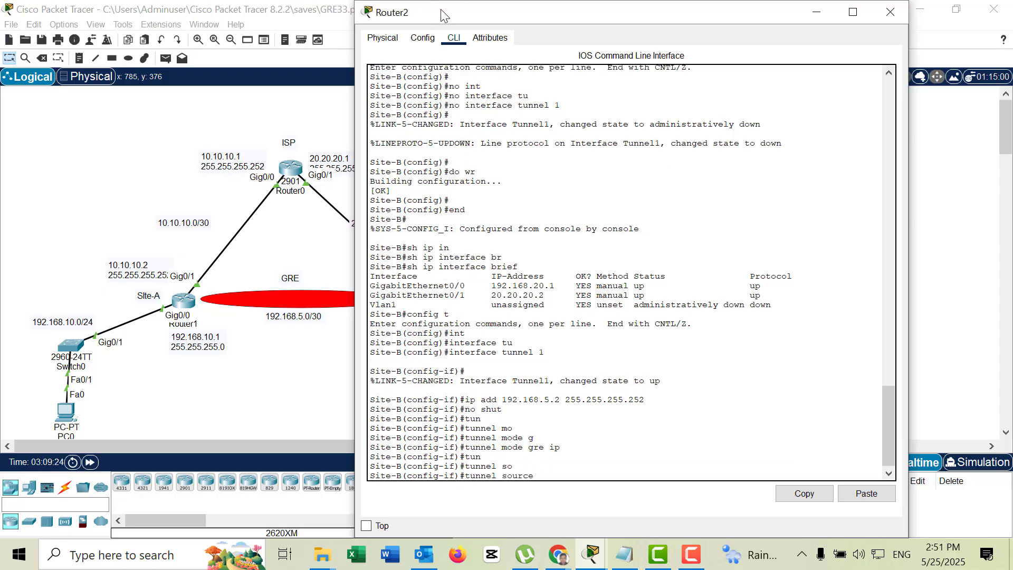
drag(441, 9, 551, 34)
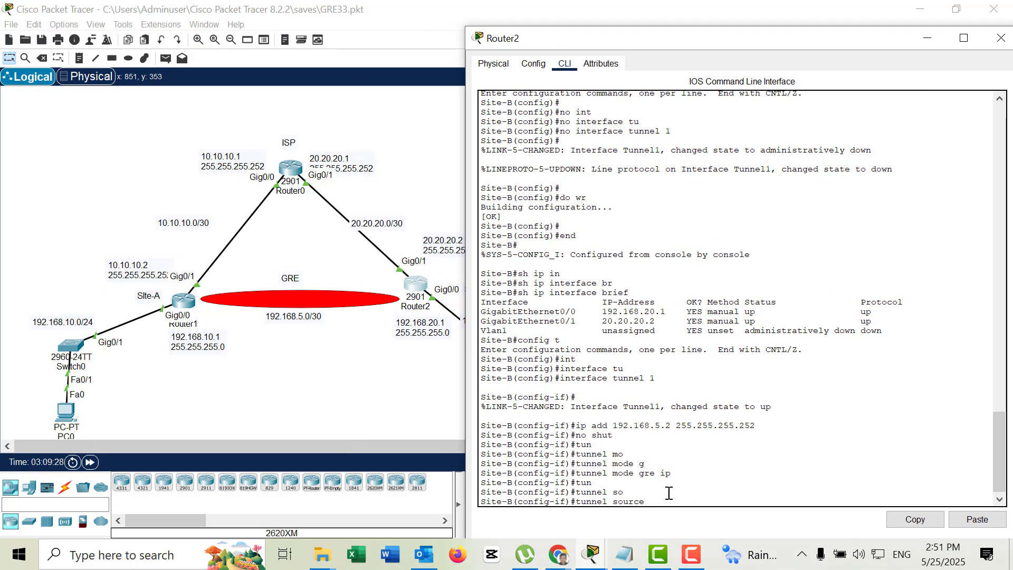
text(gi0/1)
key(Return)
Set Site-B's tunnel destination to Site-A's ISP-facing address, 10.10.10.2.
key(Tab)
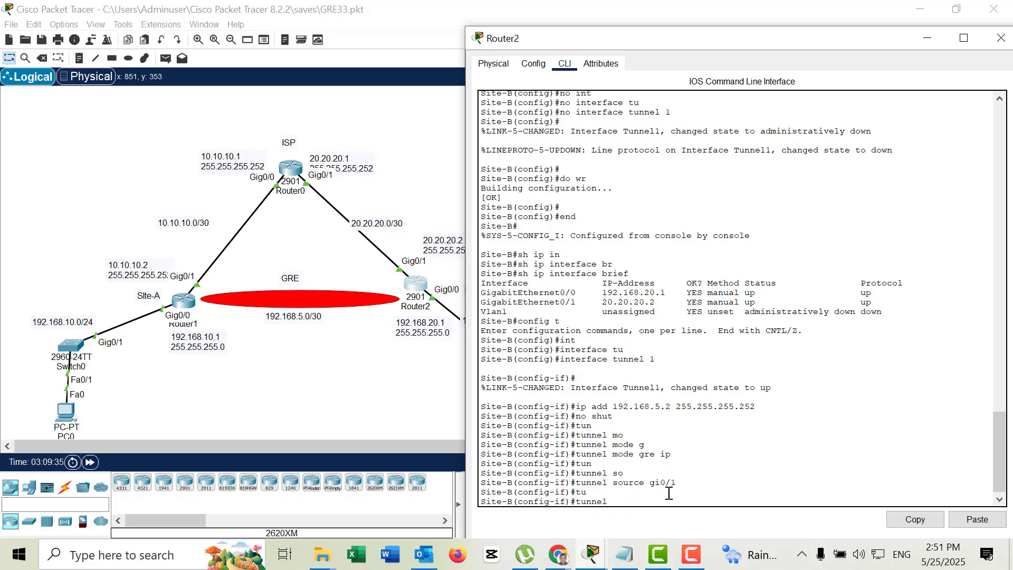
text(de)
key(Tab)
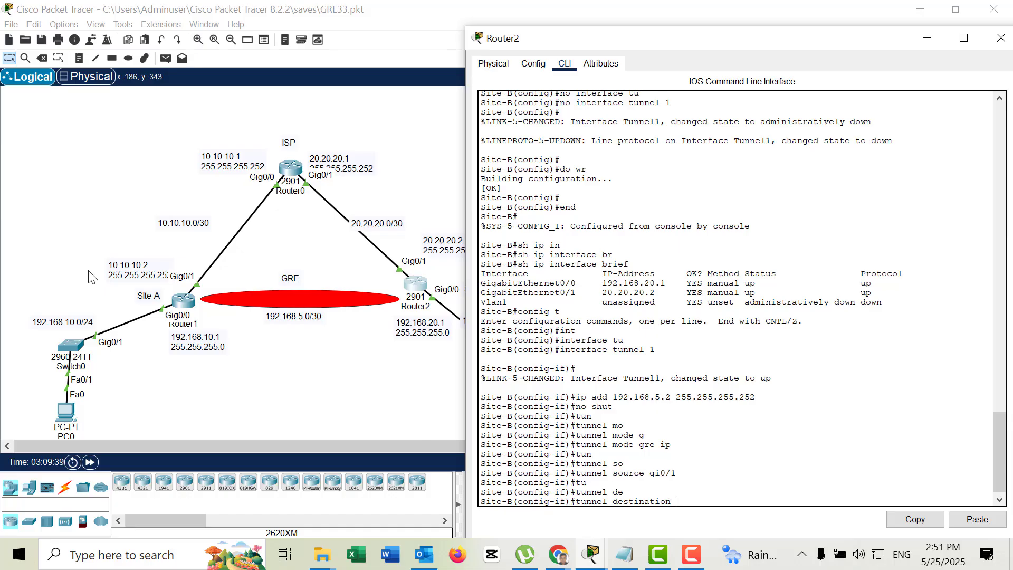
text(10.10.10.2)
key(Return)
Save Site-B's configuration with "do wr" and leave configuration mode for the privileged prompt.
text(do wr)
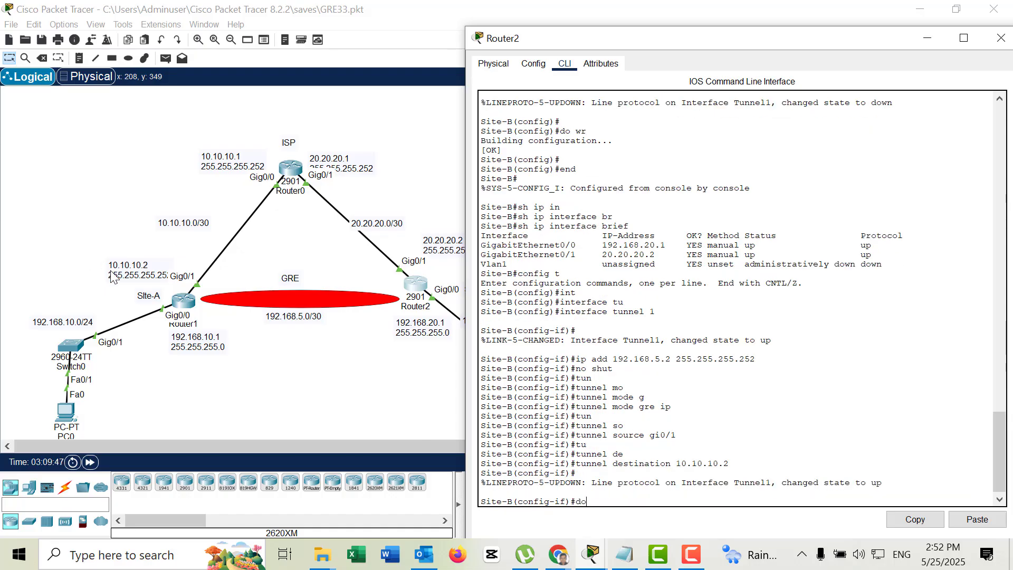
key(Return)
key(Return)
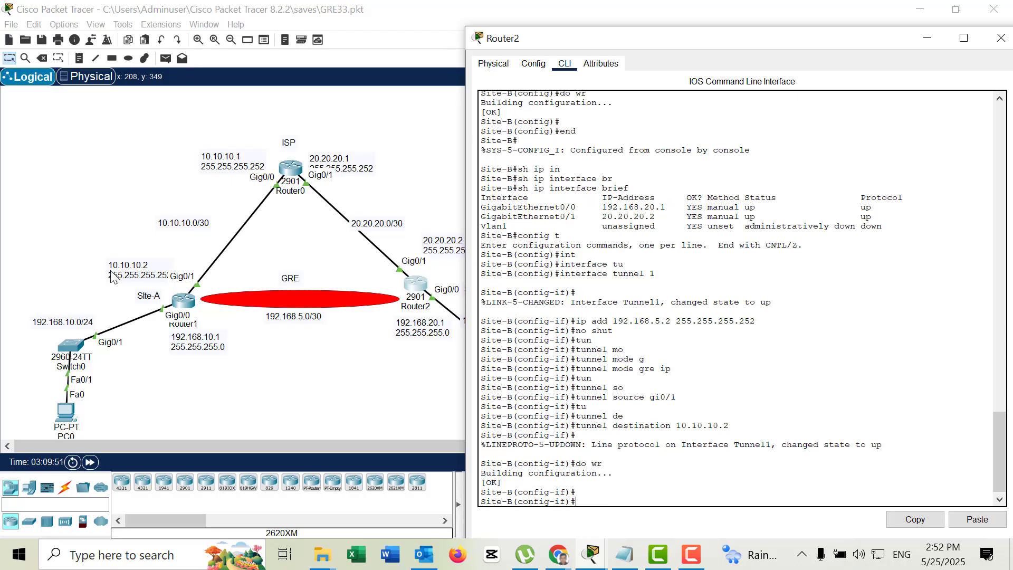
text(exit)
key(Return)
text(exd)
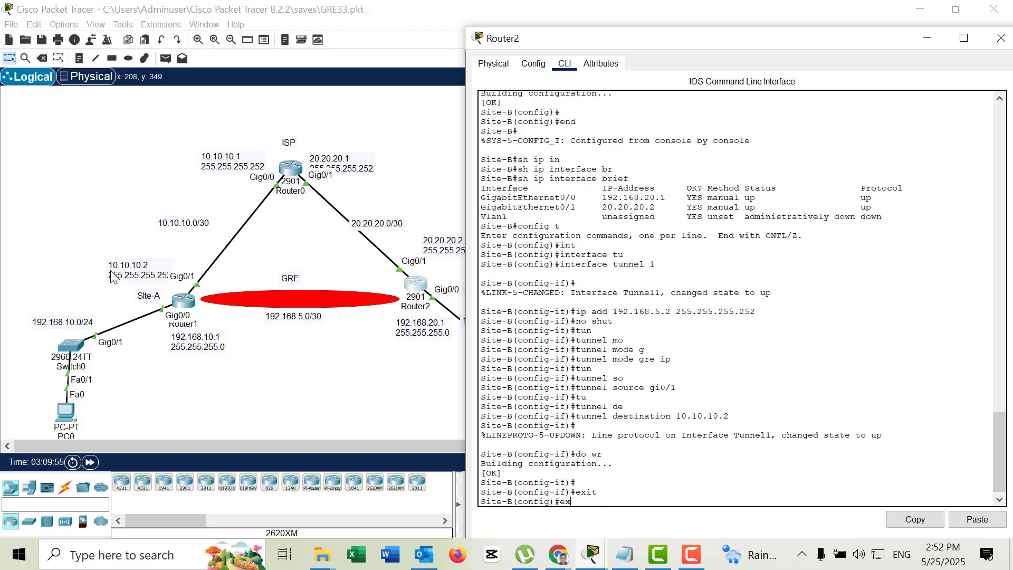
key(Return)
text(end)
key(Return)
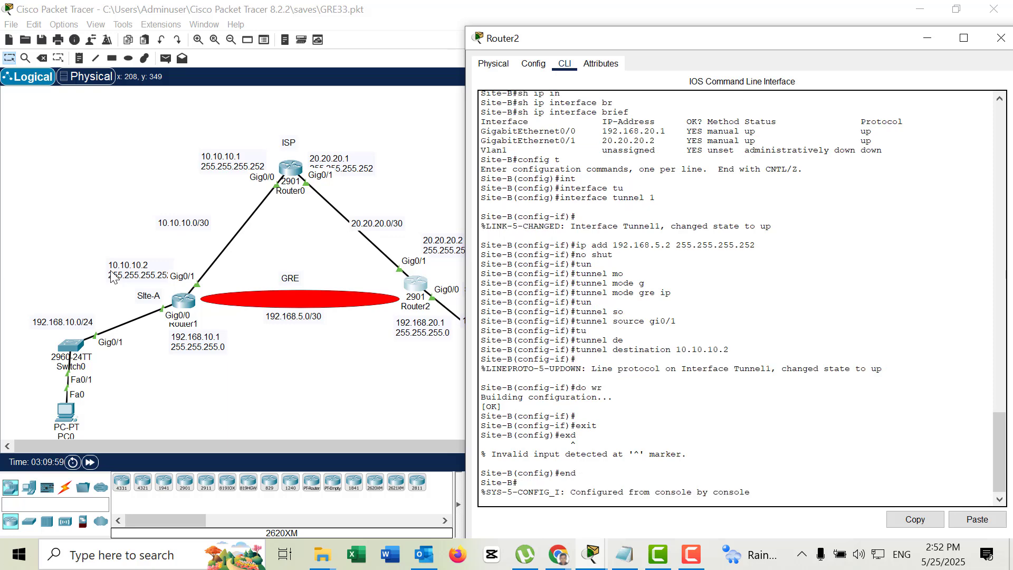
Display the full details of Site-B's tunnel interface with "sh ip interface tunnel 1", paging through to the end.
text(sh ip)
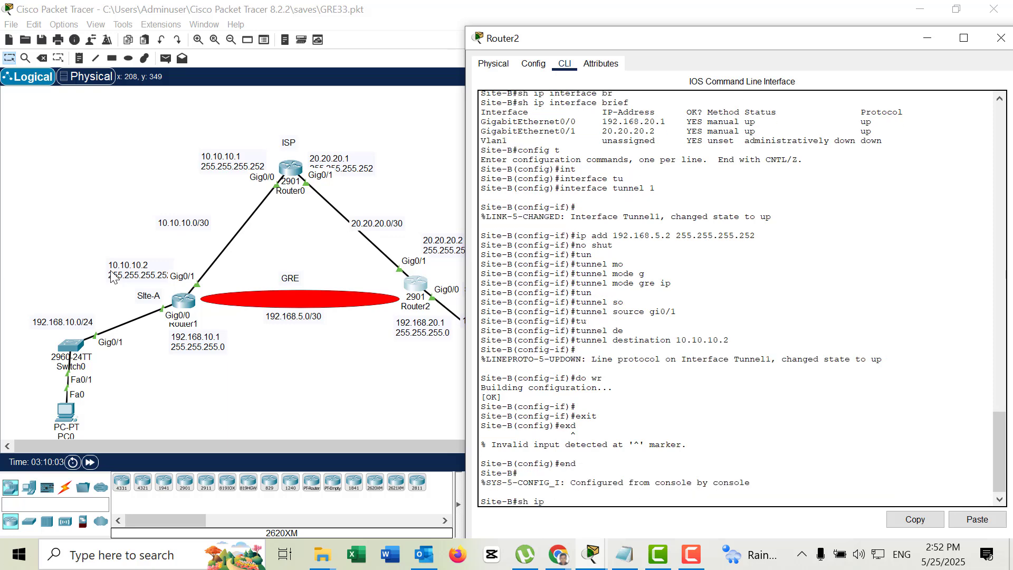
text( in)
key(Tab)
text(t)
key(Tab)
text(1)
key(Return)
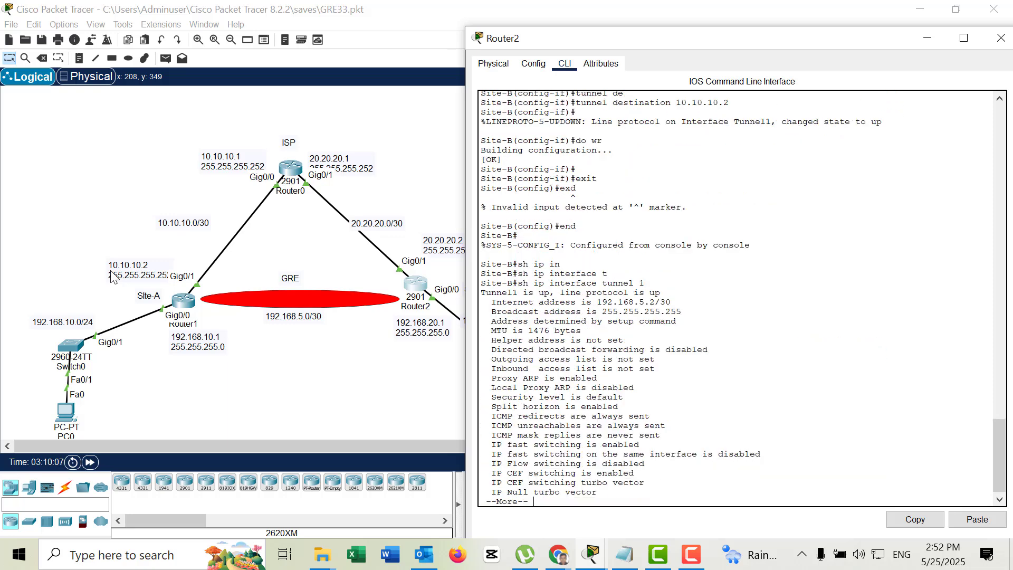
key(Return)
key(Return)
key(Return)
key(Return)
key(Return)
key(Return)
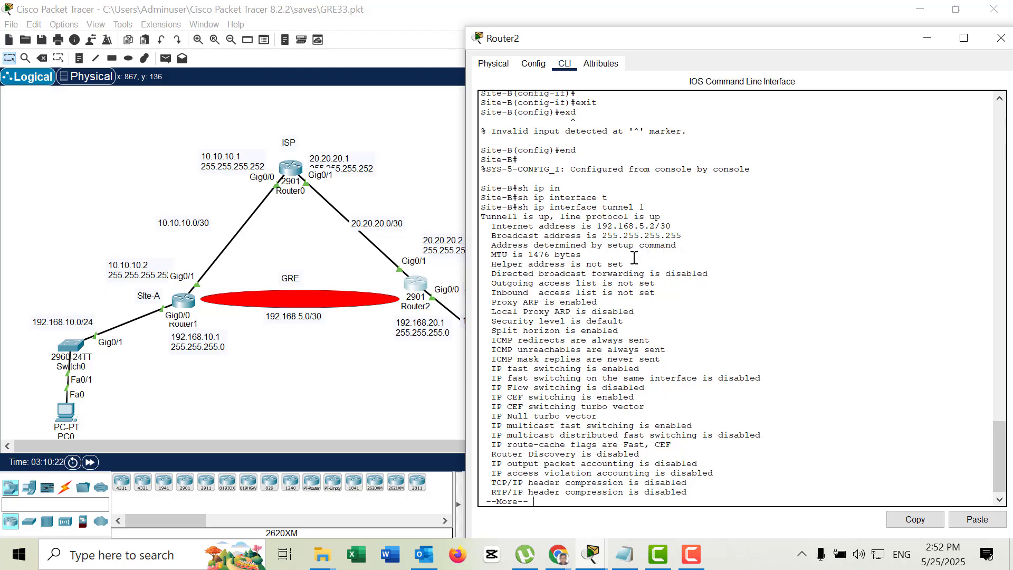
key(Return)
key(Return)
key(Return)
key(Return)
key(Return)
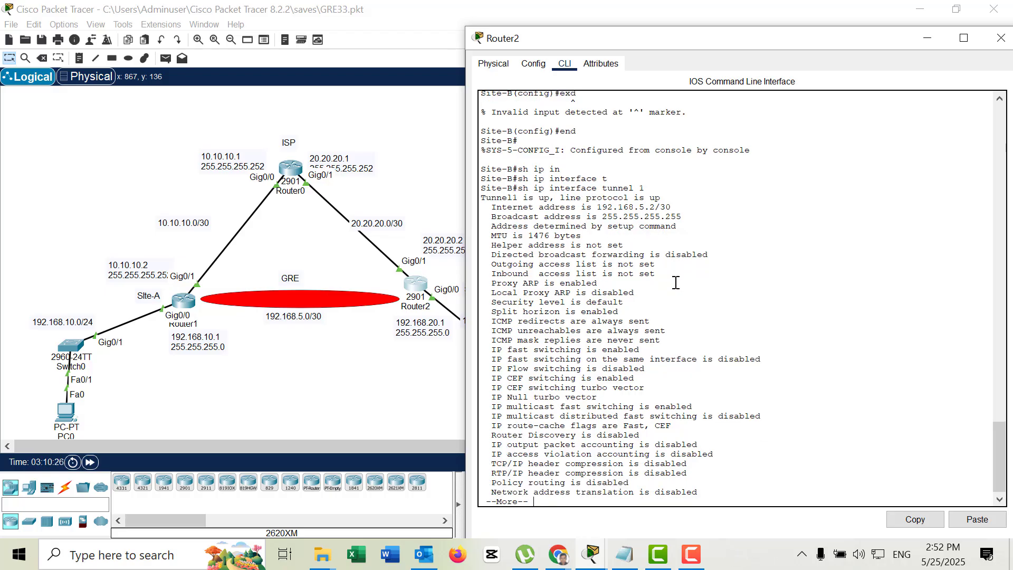
key(Return)
key(Return)
key(Return)
key(Return)
key(Return)
key(Return)
key(Return)
key(Return)
key(Return)
key(Return)
key(Return)
key(Return)
key(Return)
key(Return)
List the status of all Site-B interfaces with "sh ip interface brief".
text(sh)
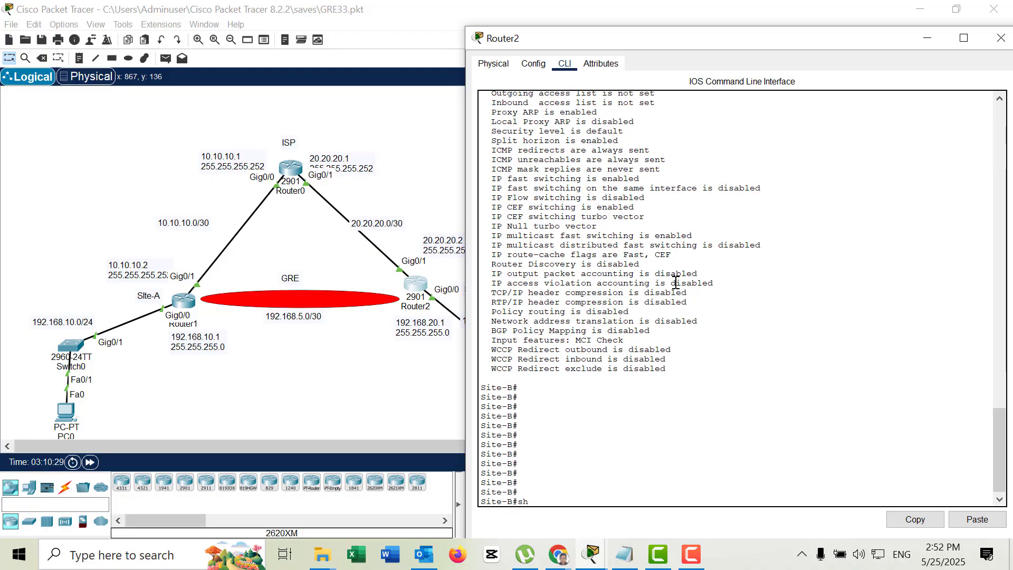
text( ip in)
key(Tab)
text(br)
key(Tab)
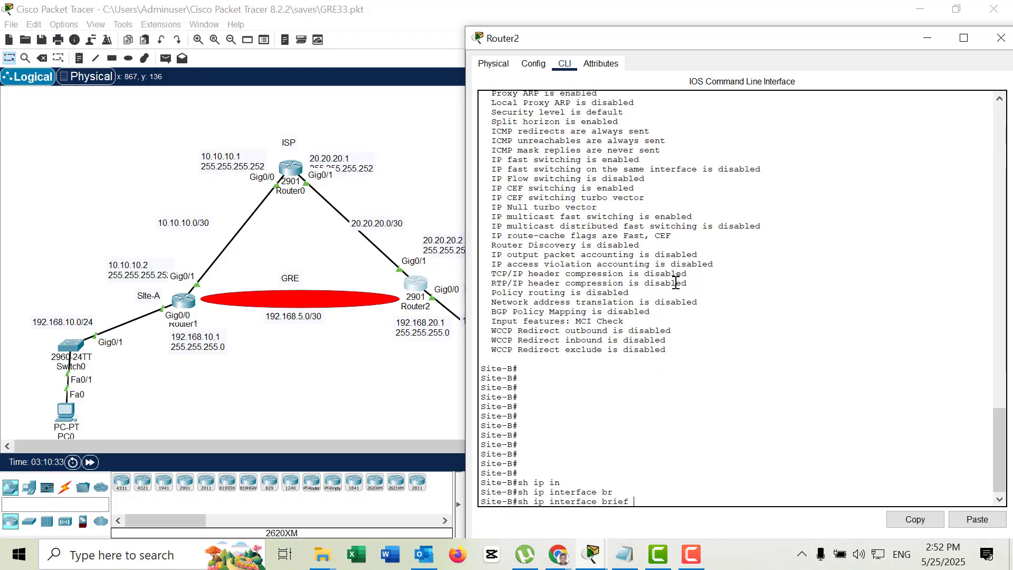
key(Return)
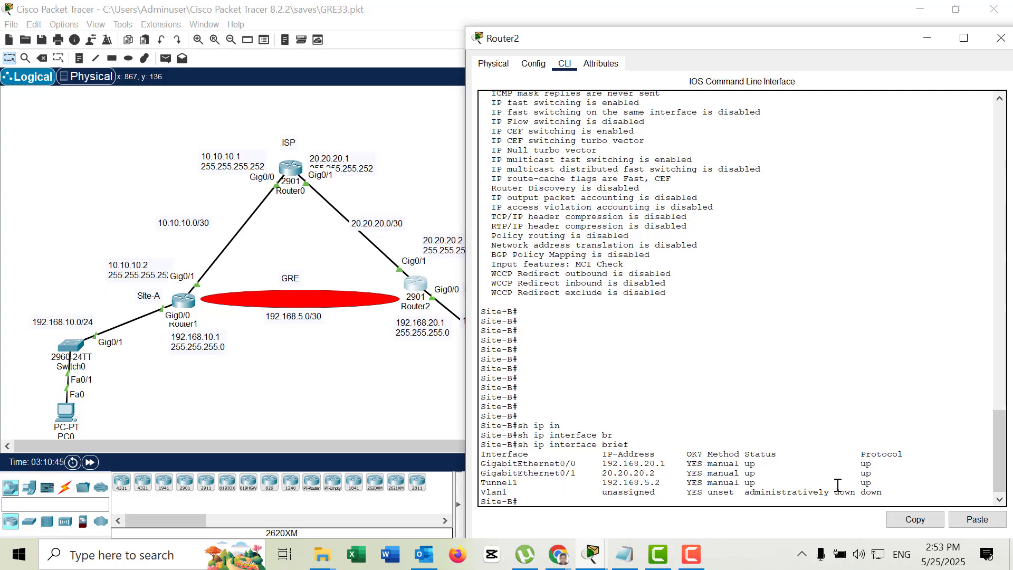
Exit configuration mode on Site-A's router and check its interfaces with "sh ip interface brief".
click(184, 301)
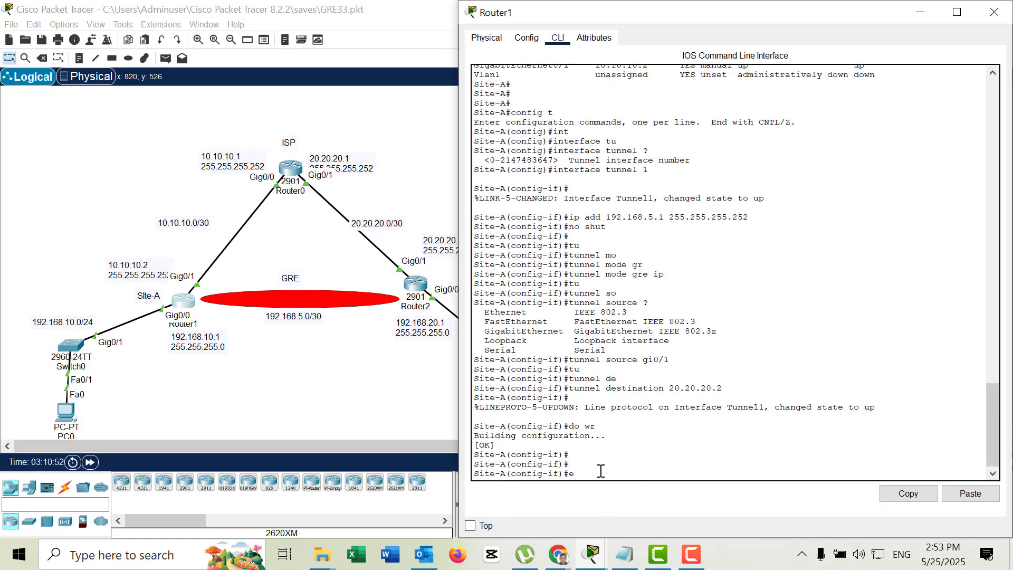
text(exit)
key(Return)
text(exit)
key(Return)
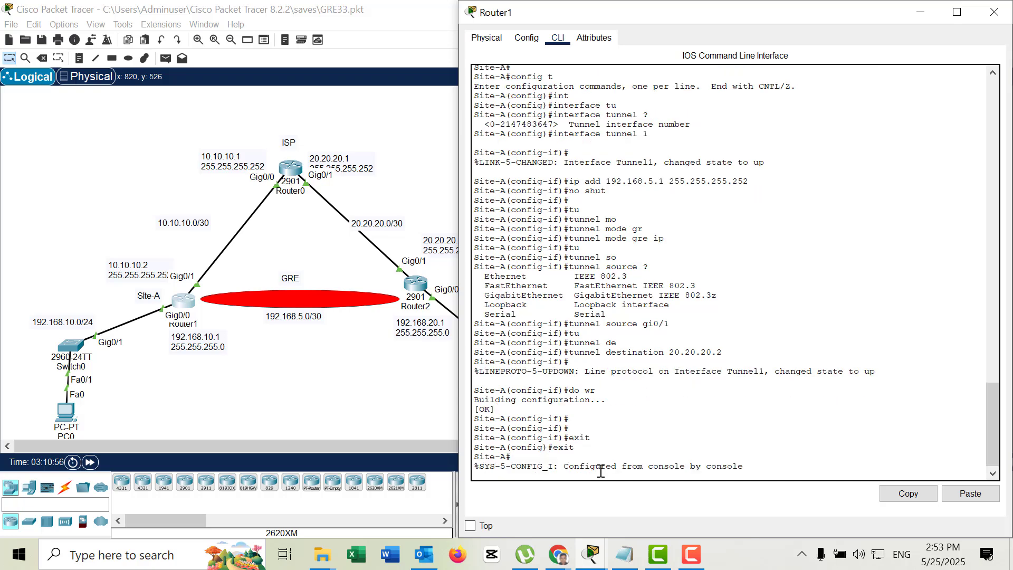
text(sh ip in)
key(Tab)
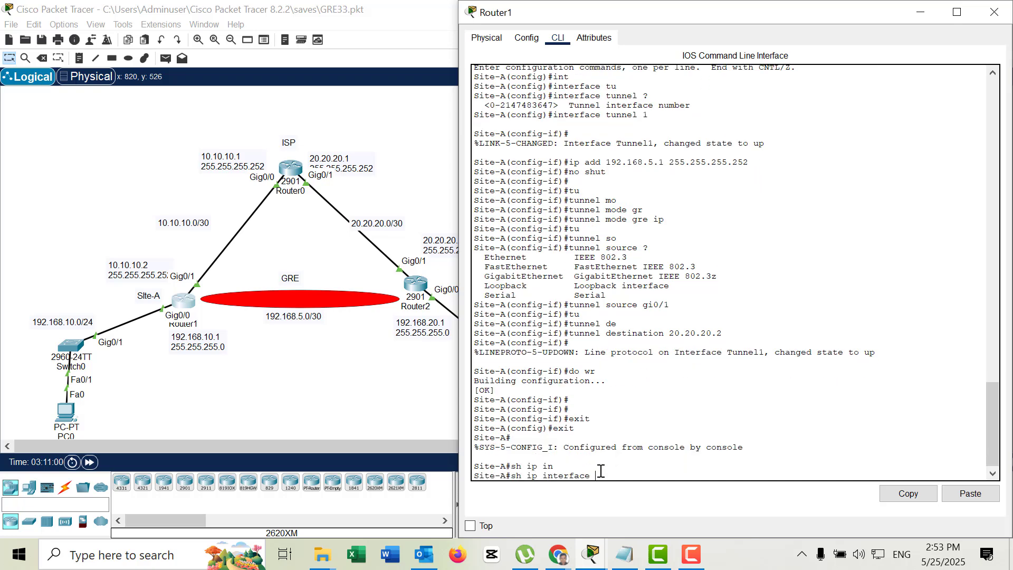
text(br)
key(Tab)
key(Return)
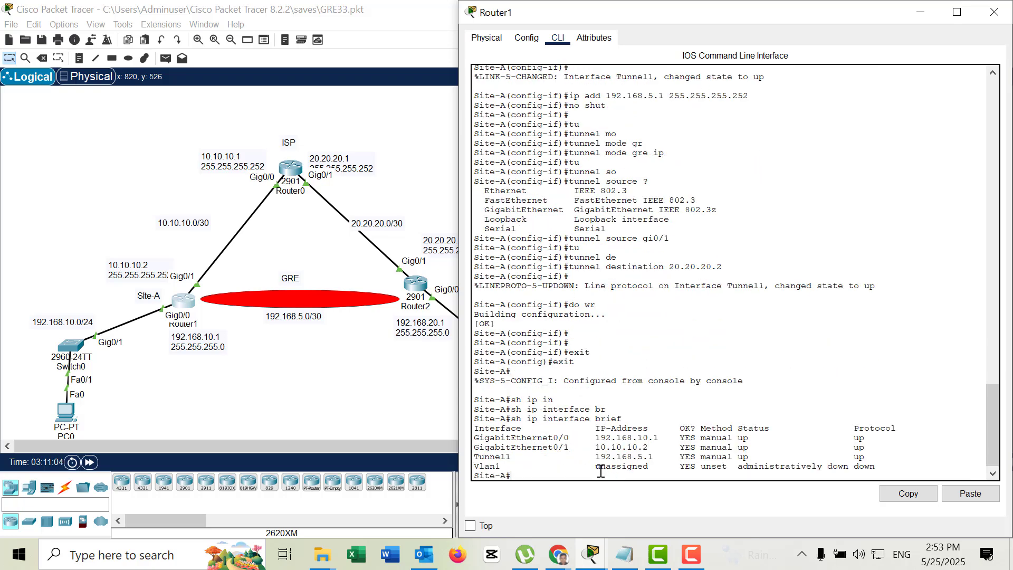
click(994, 12)
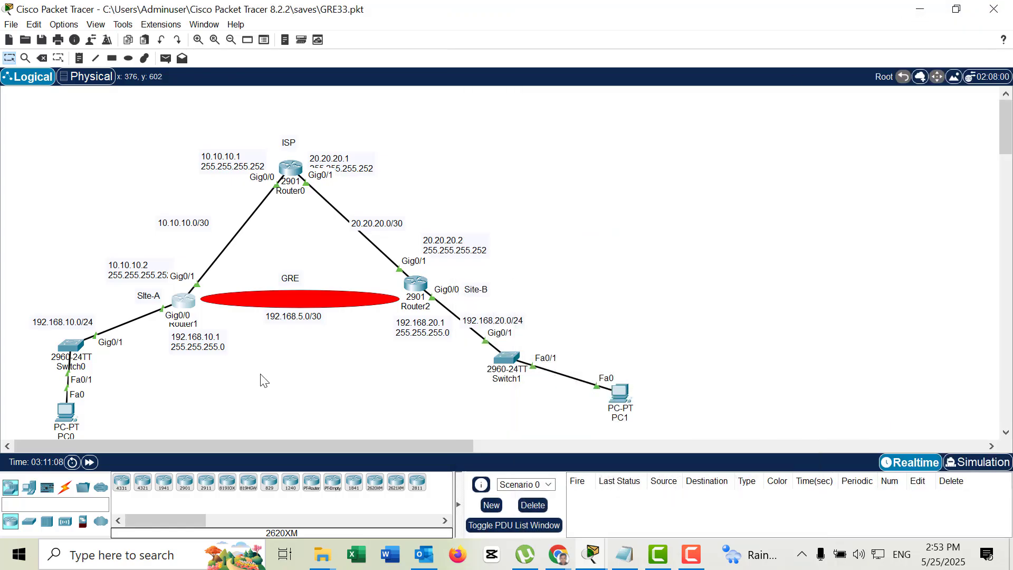
Ping 192.168.10.2 from PC1's command prompt to test connectivity to the Site-A LAN.
click(620, 393)
drag(474, 16, 619, 15)
click(891, 82)
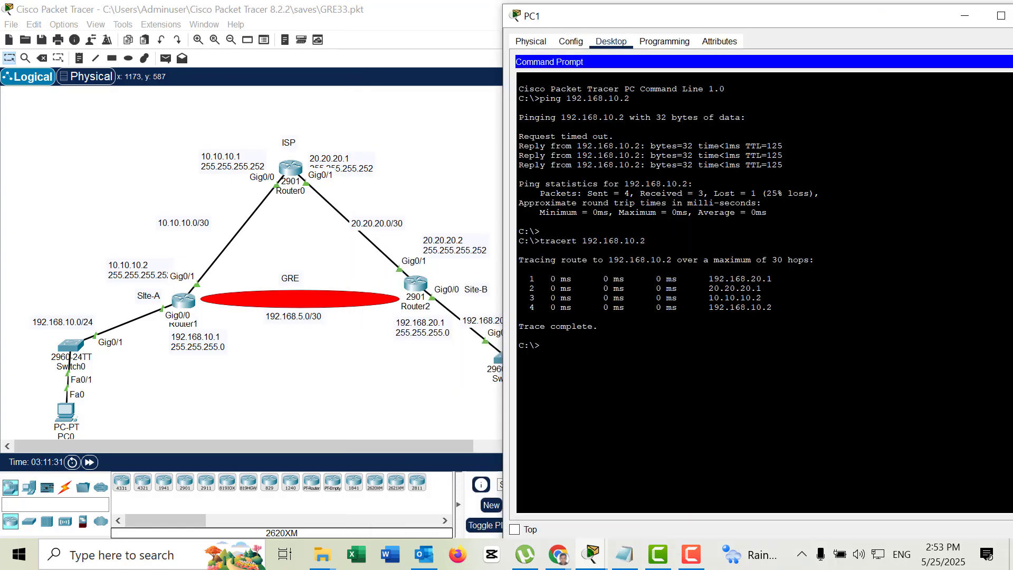
text(cls)
key(Return)
text(ping)
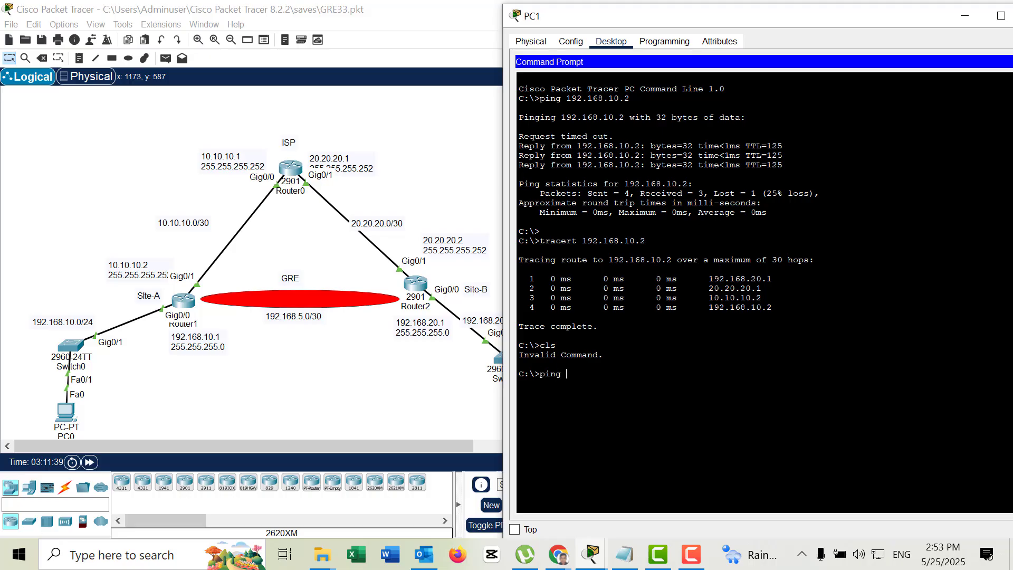
text( 192.168.10.2)
key(Return)
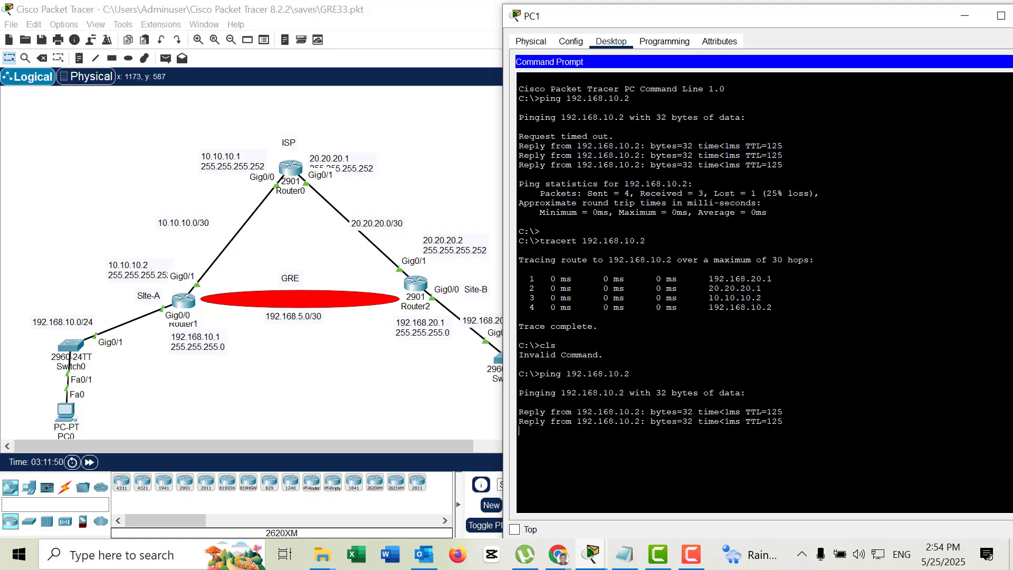
drag(897, 19, 611, 54)
click(752, 50)
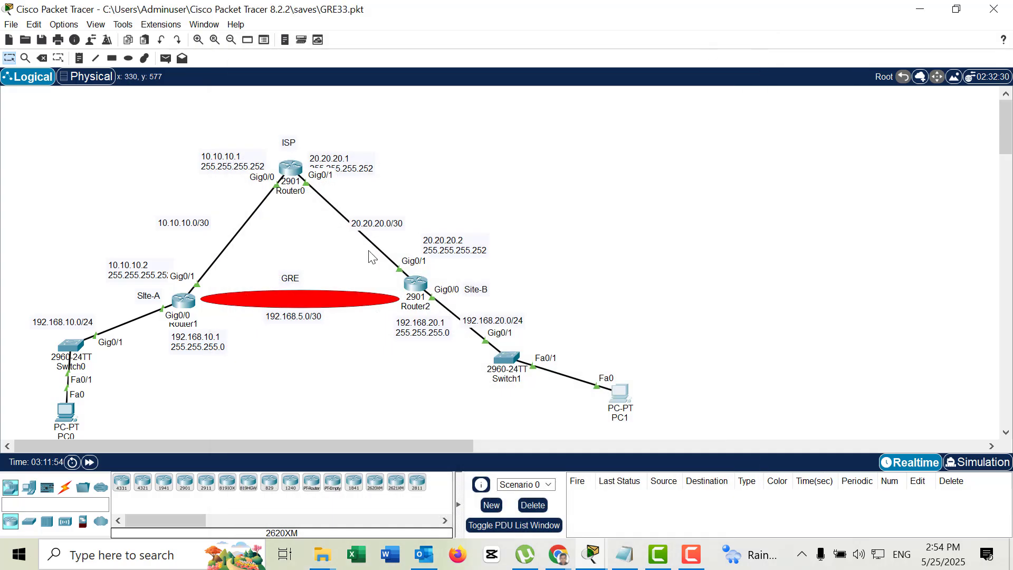
click(74, 346)
click(890, 12)
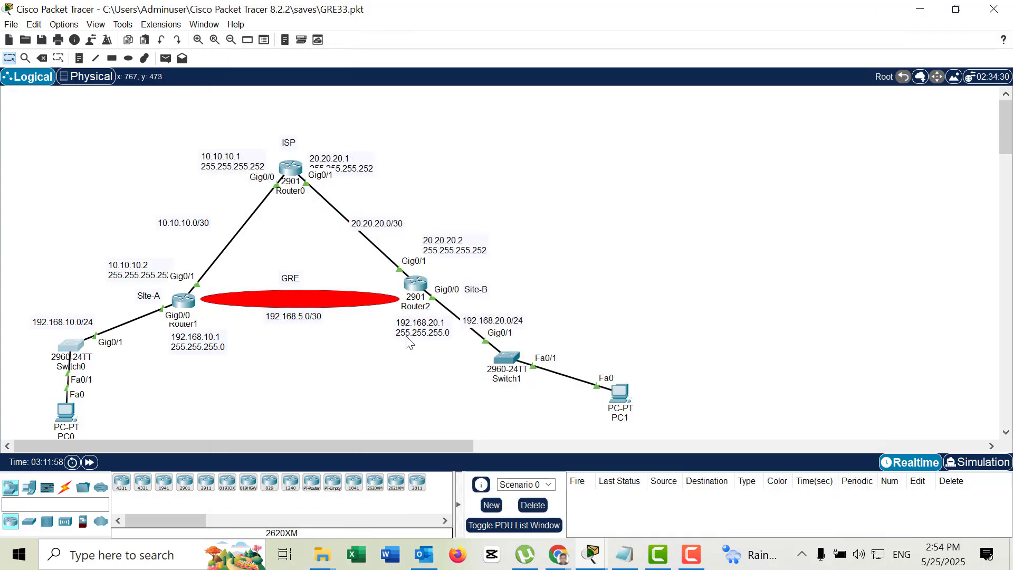
click(68, 351)
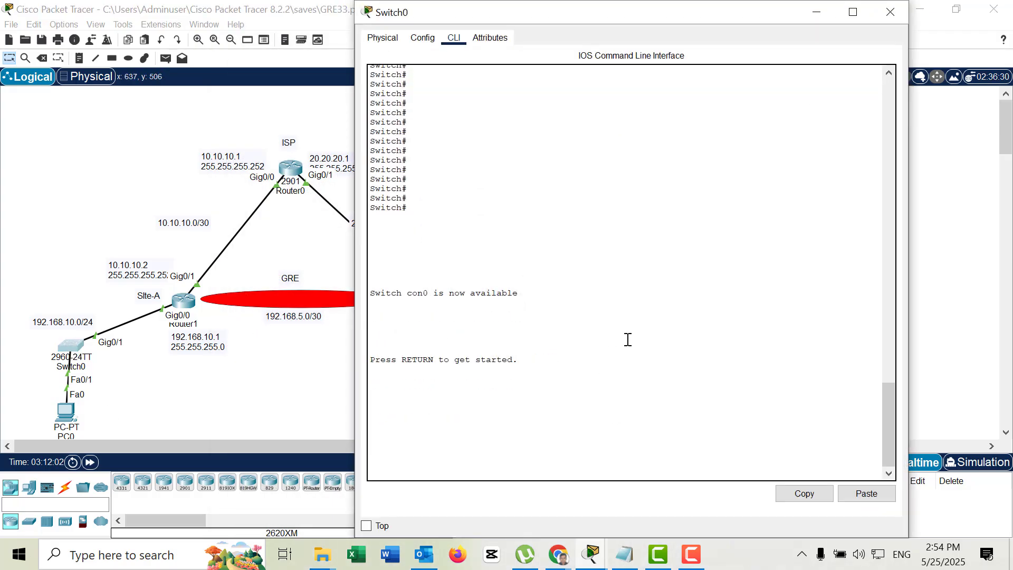
key(Return)
key(Return)
key(Return)
key(Return)
text(e)
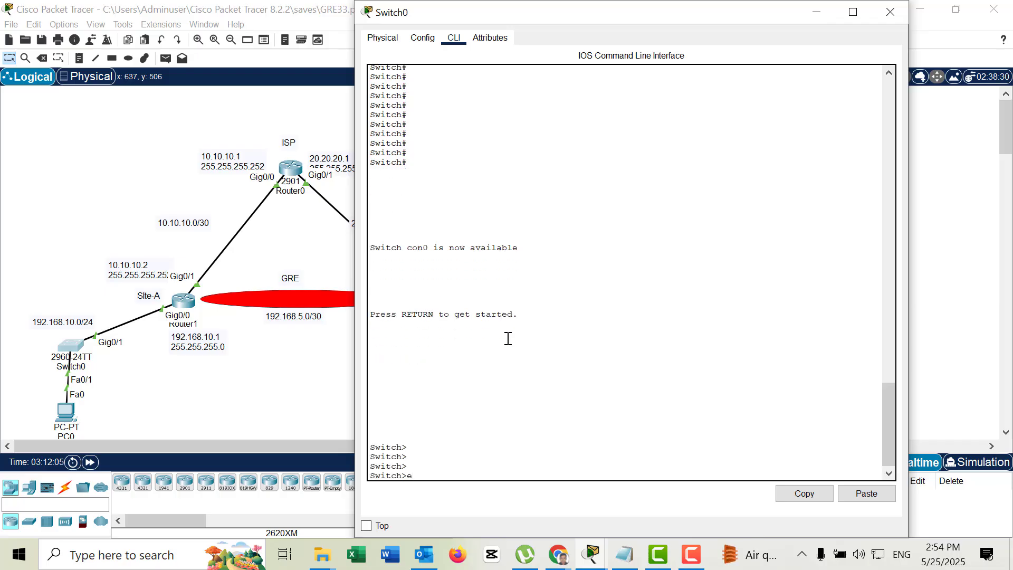
click(890, 12)
Ping 192.168.20.2 from PC0's command prompt and stop the ping before it completes.
click(75, 418)
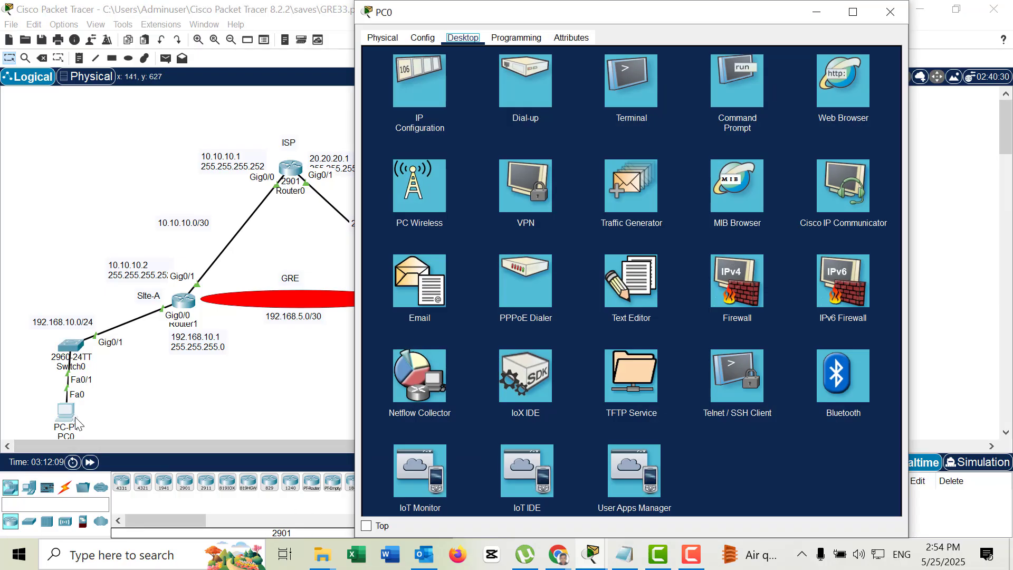
click(728, 87)
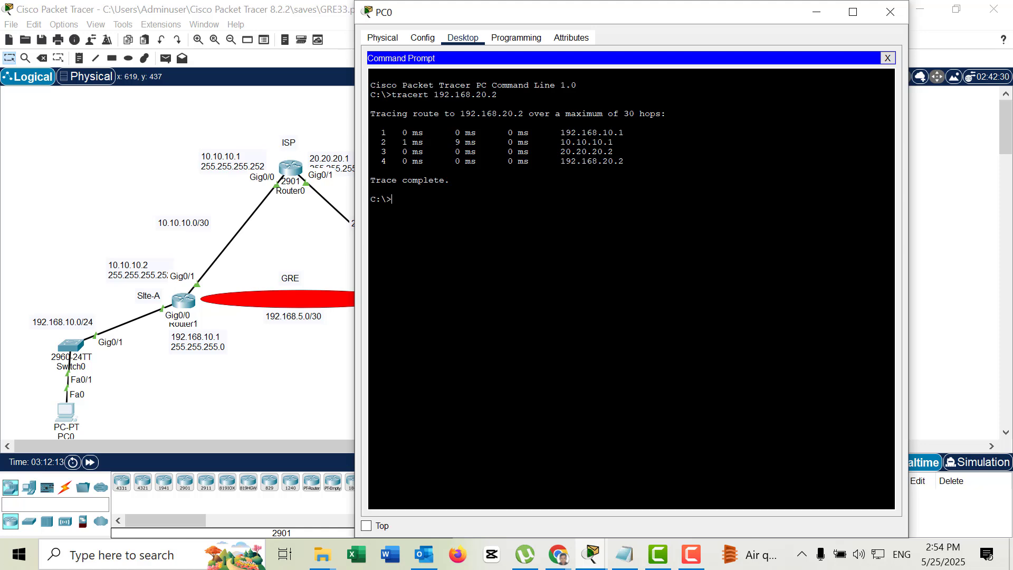
text(ping 192.168.20.2)
key(Return)
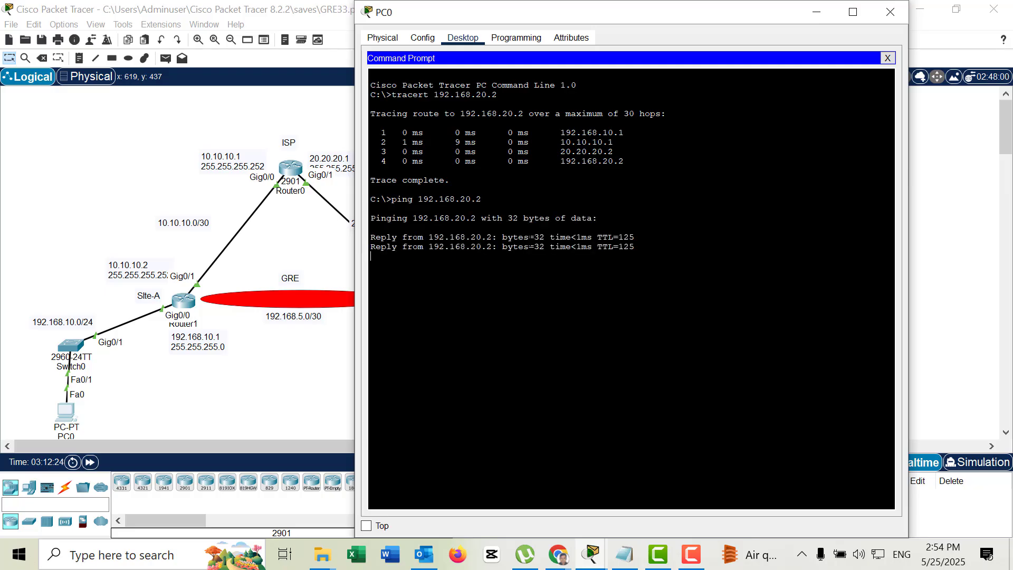
key(ctrl+c)
Trace the route from PC0 to 192.168.20.2 with "tracert".
text(trac)
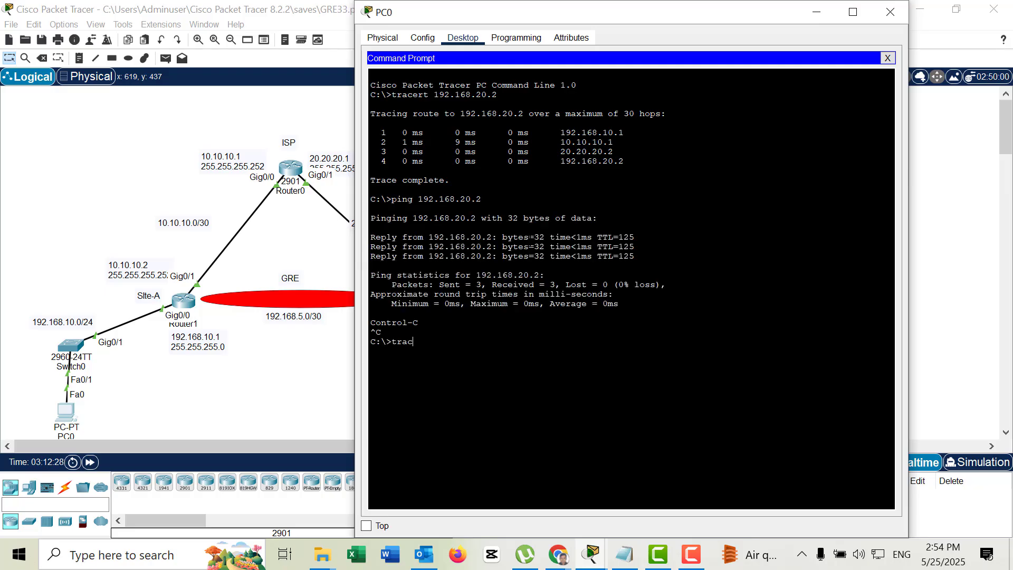
text(ert 192.168.20.2)
key(Return)
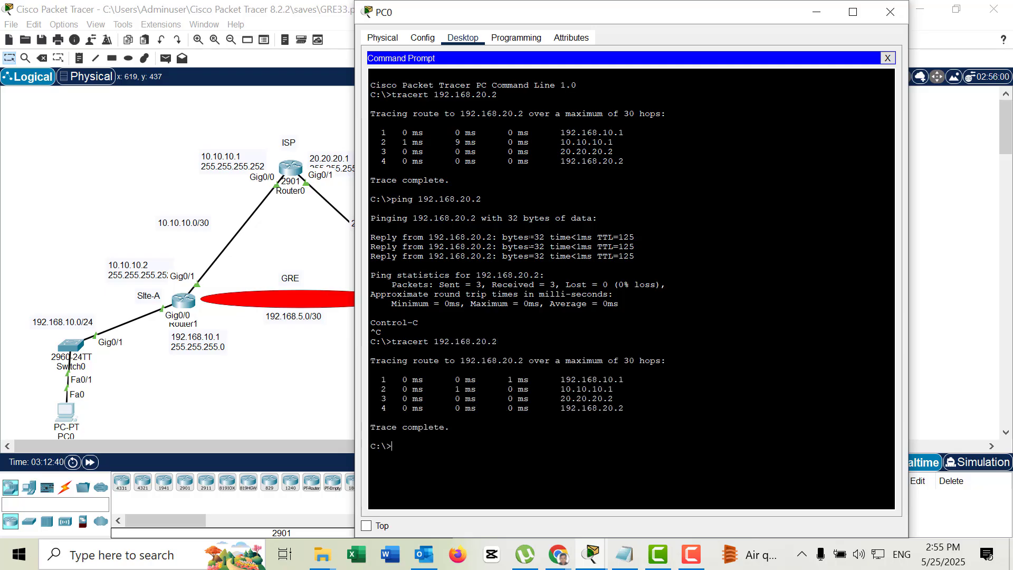
Ping Site-B's tunnel address 192.168.5.2 from PC0 and trace the route to it.
text(ping 192.168.5.2)
key(Return)
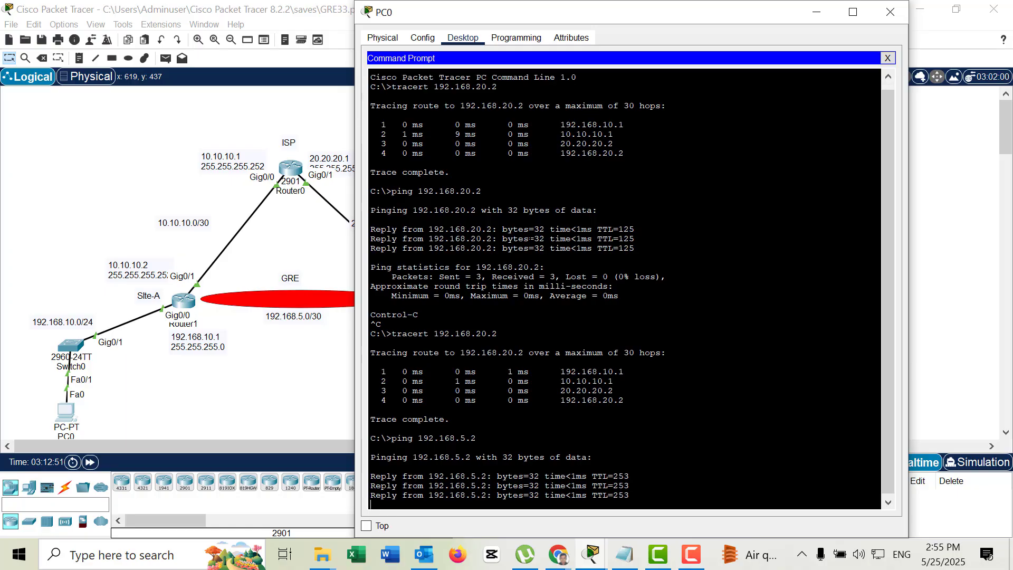
text(tra)
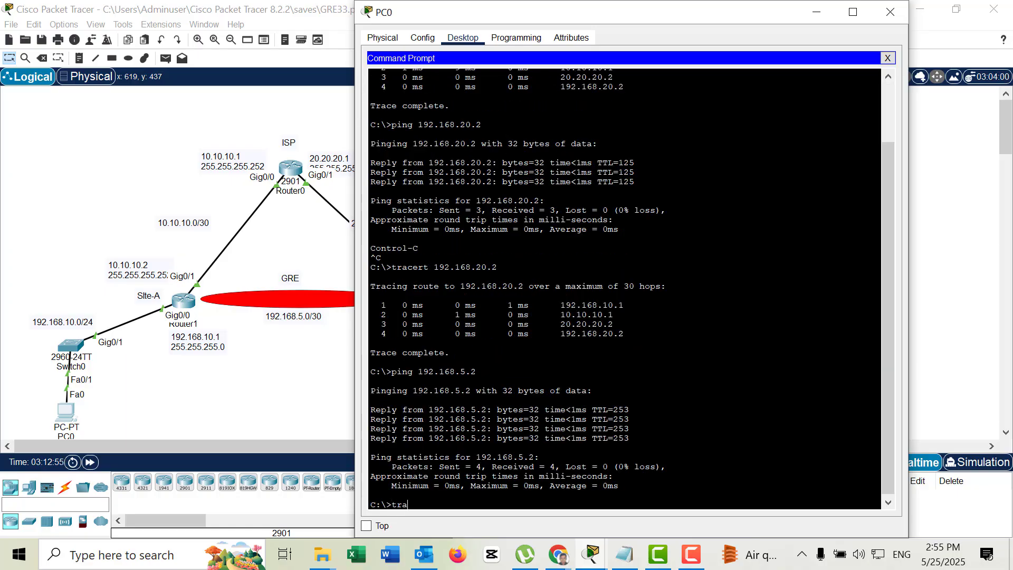
text(cert 192.168.5.2)
key(Return)
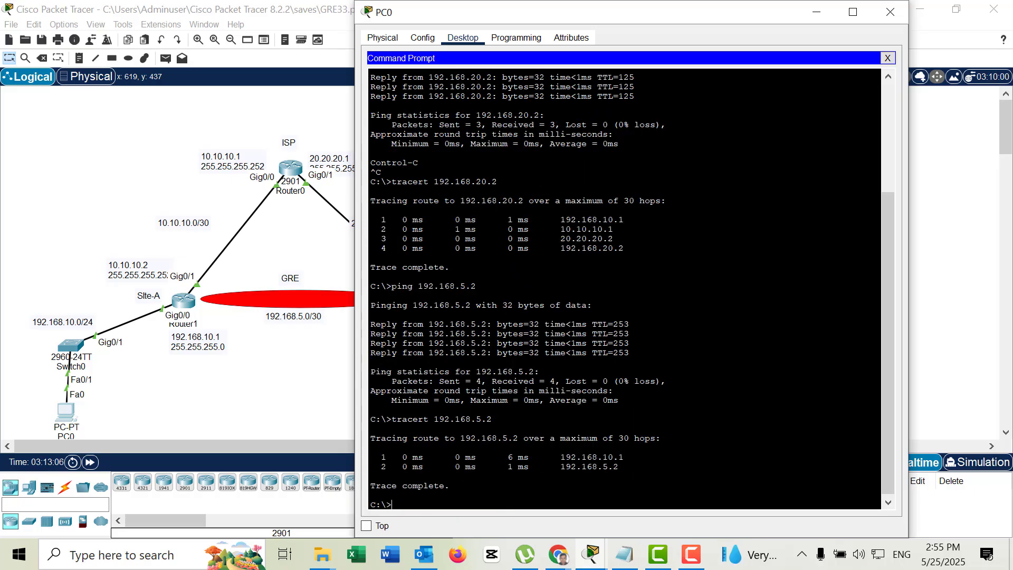